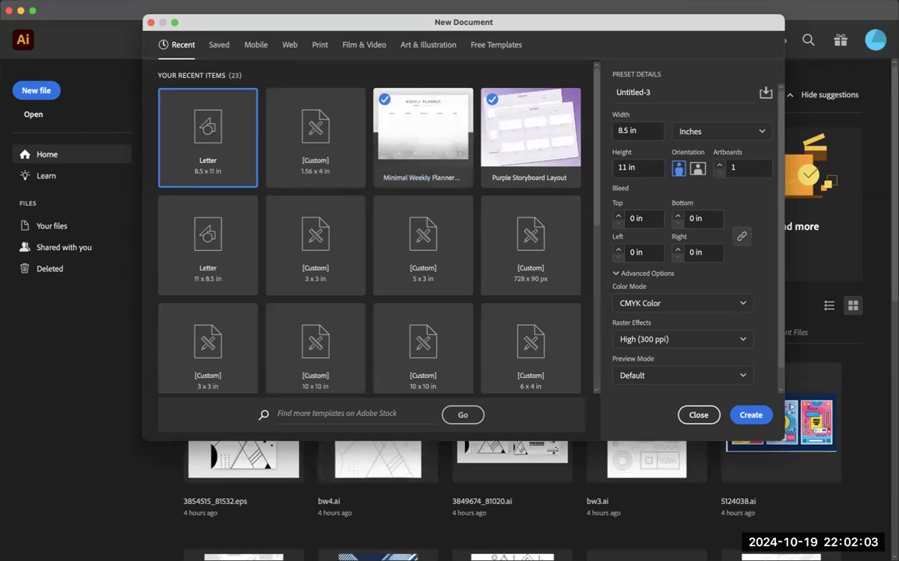
Step: Switch to the browser, review the Minimalist Poster assignment's software setup and design instructions, and return to Illustrator
{"action": "left_click", "coordinate": [414, 549]}
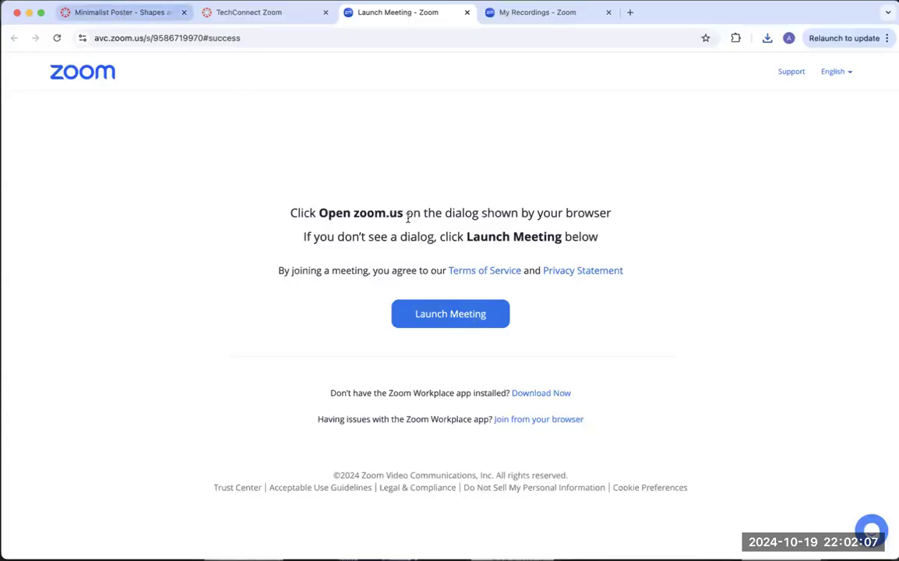
{"action": "left_click", "coordinate": [121, 13]}
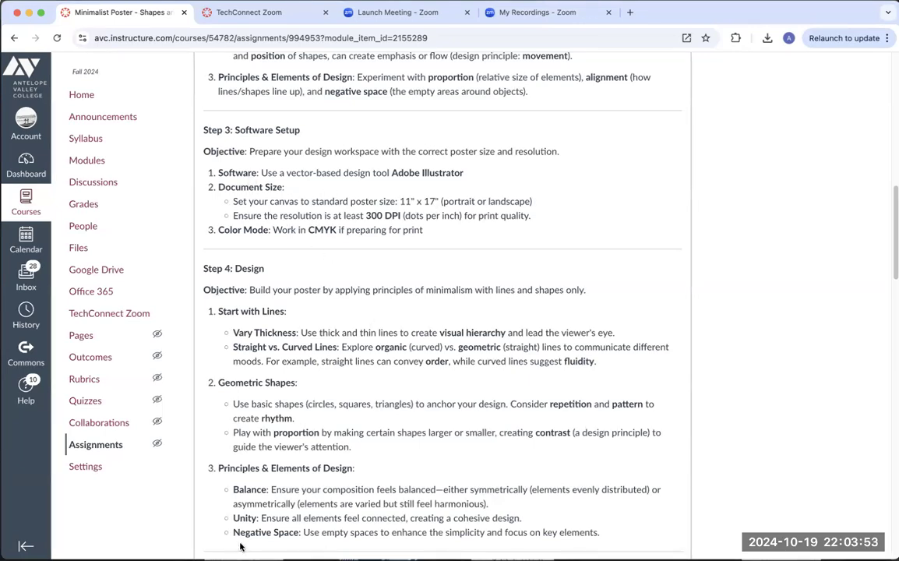
{"action": "left_click", "coordinate": [205, 545]}
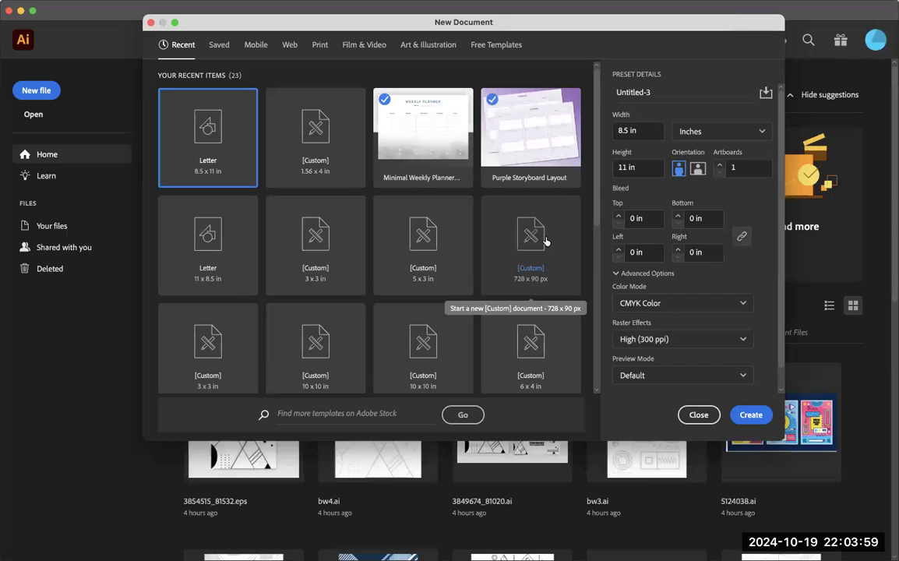
{"action": "left_click", "coordinate": [91, 1]}
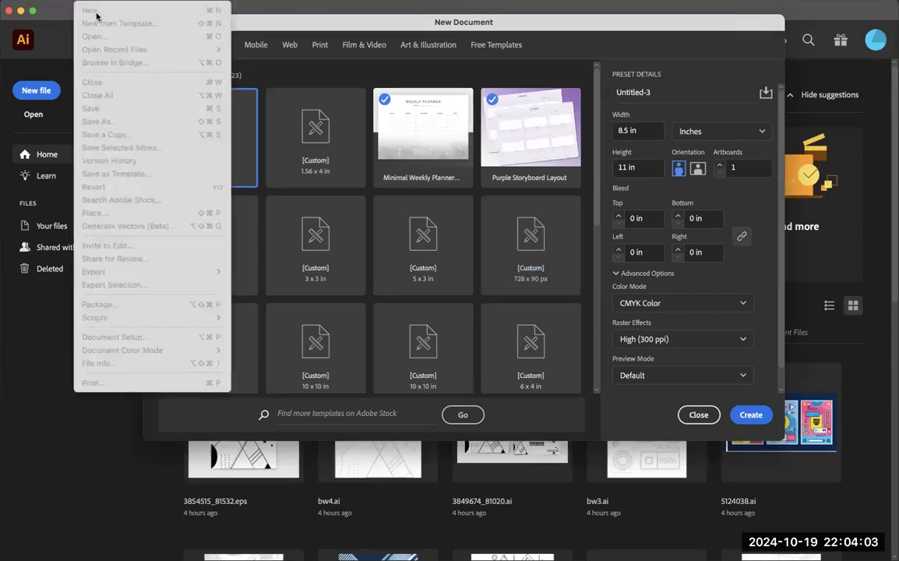
{"action": "left_click", "coordinate": [51, 53]}
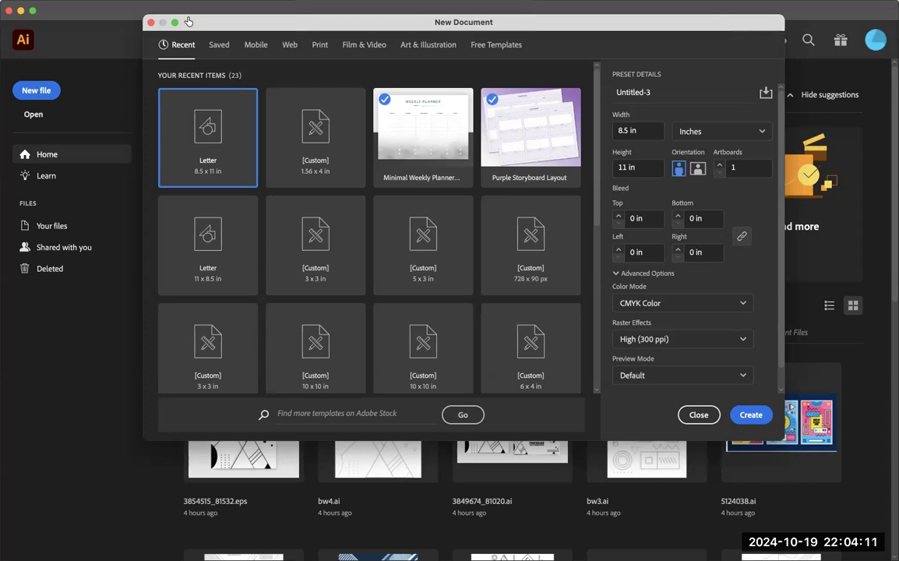
Step: Base the new document on the Print presets, measured in inches, with a width of 11 in and a height of 17 in
{"action": "left_click", "coordinate": [321, 47]}
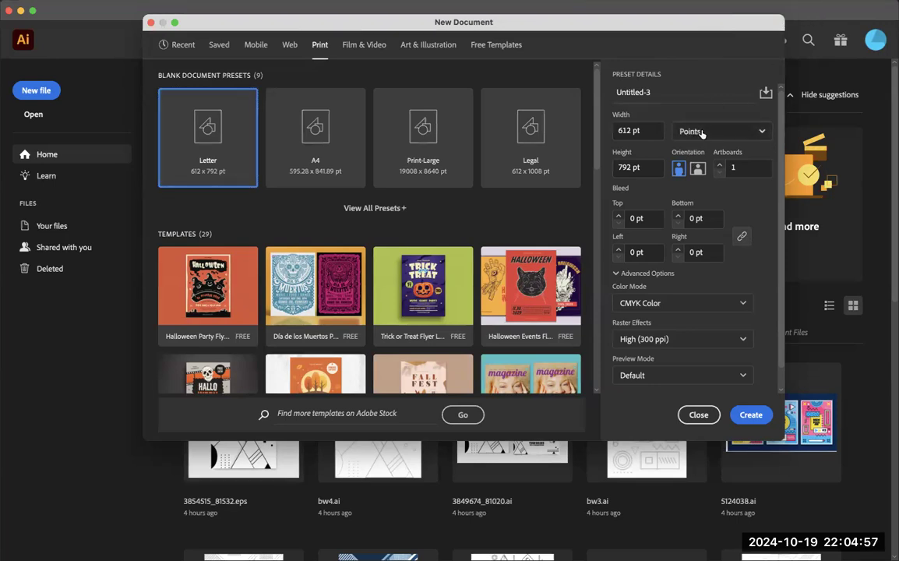
{"action": "left_click", "coordinate": [697, 133]}
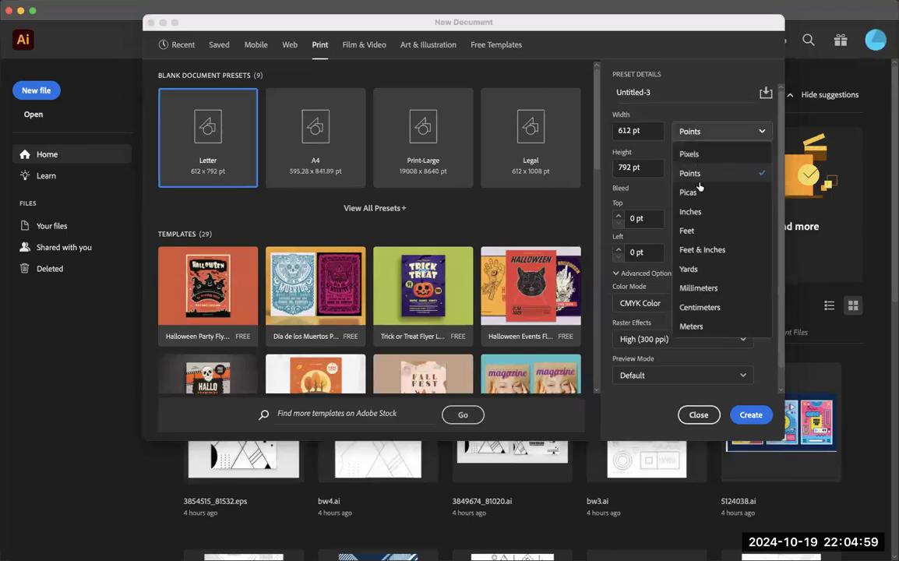
{"action": "left_click", "coordinate": [692, 212]}
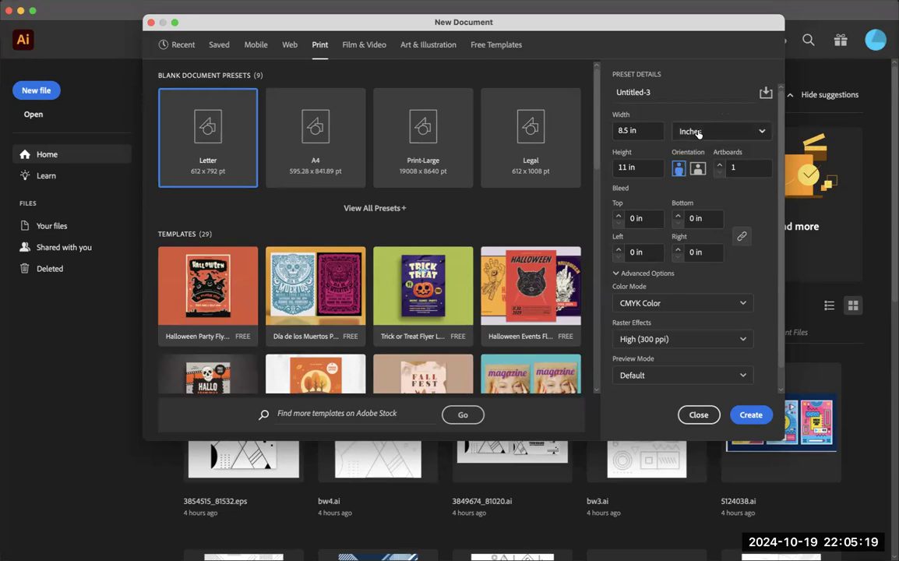
{"action": "left_click", "coordinate": [635, 130]}
{"action": "key", "text": "super+a"}
{"action": "type", "text": "1"}
{"action": "key", "text": "Tab"}
{"action": "key", "text": "Tab"}
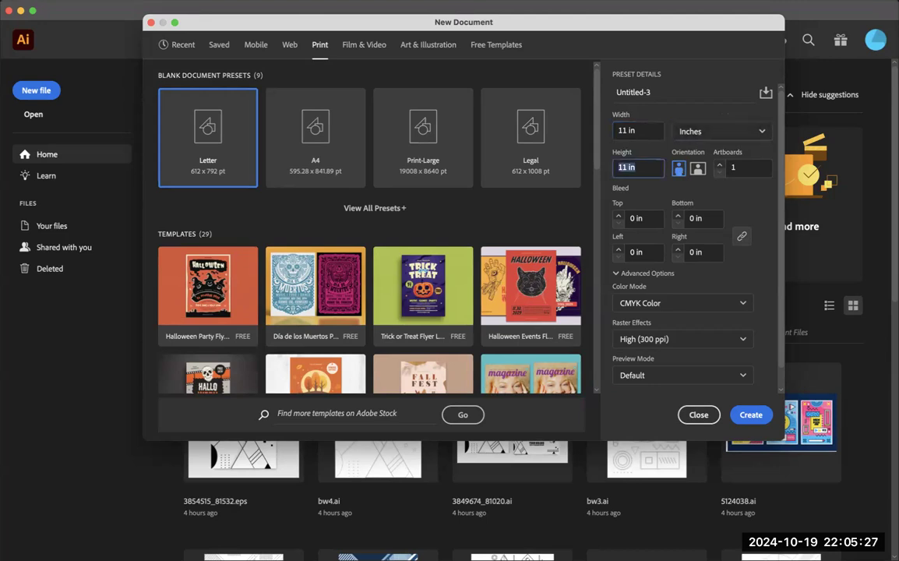
{"action": "type", "text": "17"}
Step: Try the landscape orientation, return to portrait, and create the 11 × 17 in document
{"action": "left_click", "coordinate": [698, 169]}
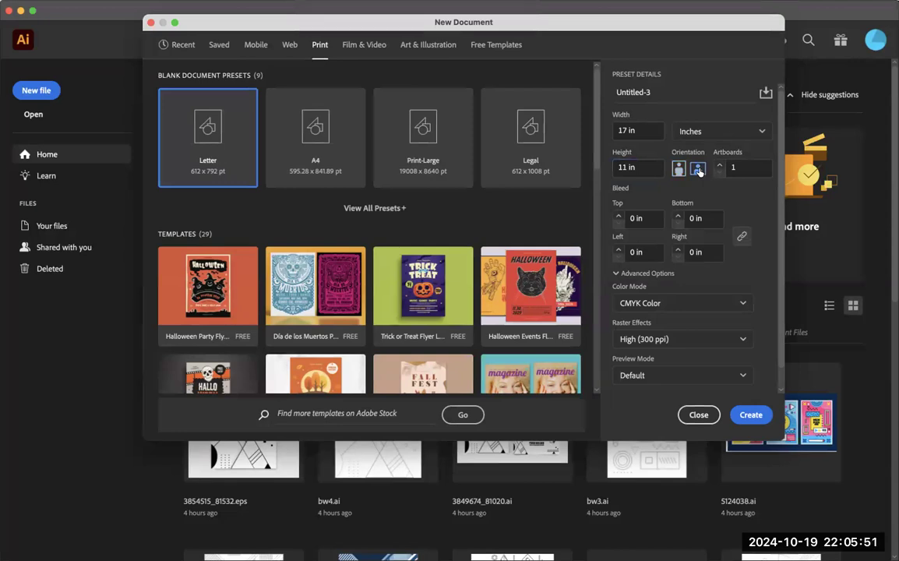
{"action": "left_click", "coordinate": [680, 169]}
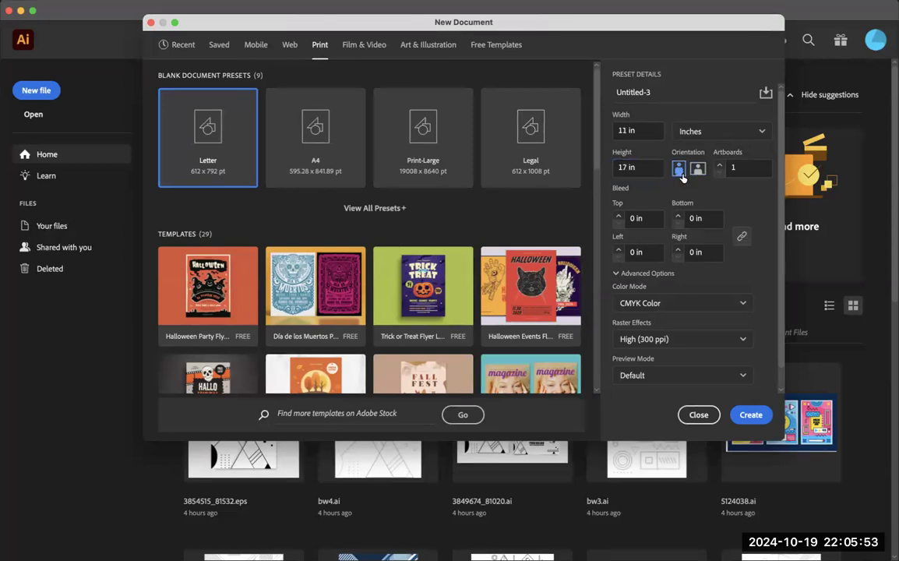
{"action": "left_click", "coordinate": [697, 170]}
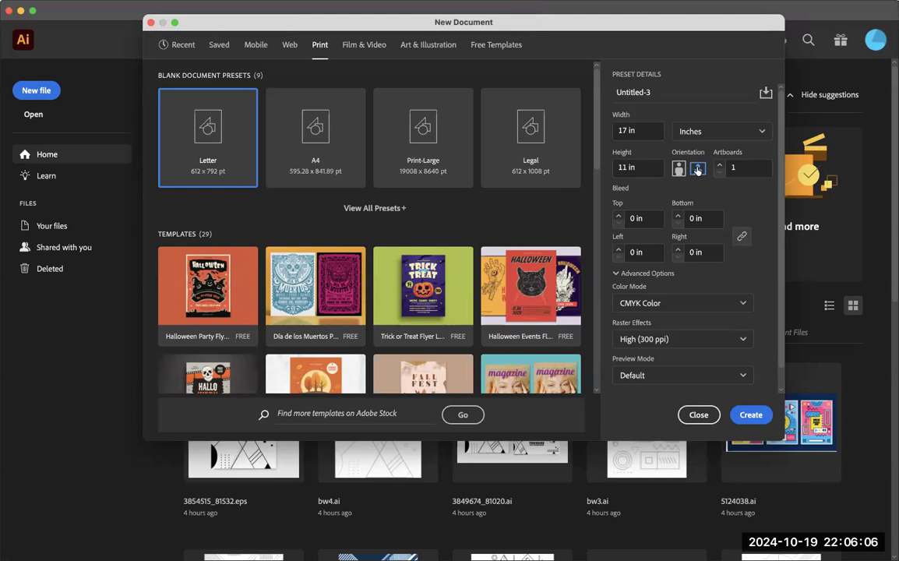
{"action": "left_click", "coordinate": [679, 169]}
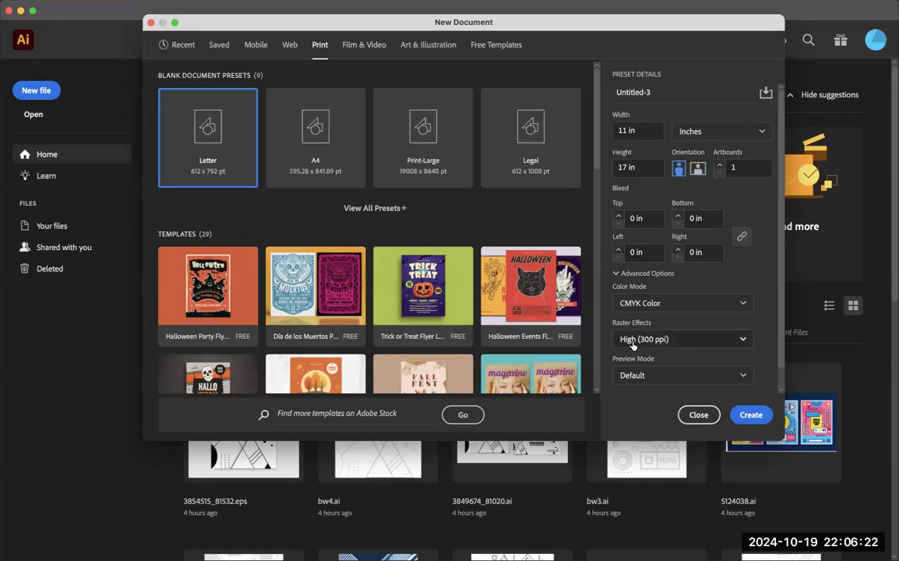
{"action": "left_click", "coordinate": [750, 415]}
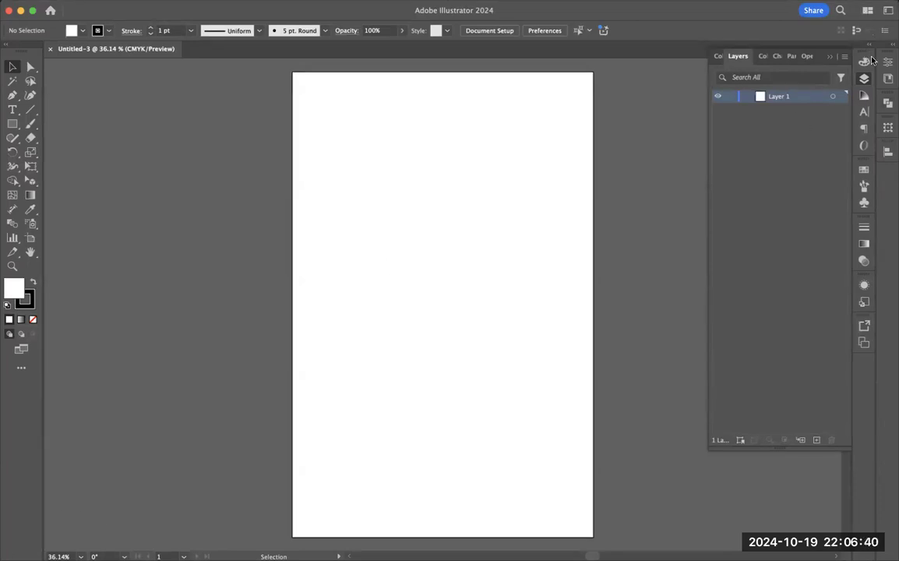
Step: Reset the Essentials Classic workspace and show the Layers panel
{"action": "left_click", "coordinate": [867, 10]}
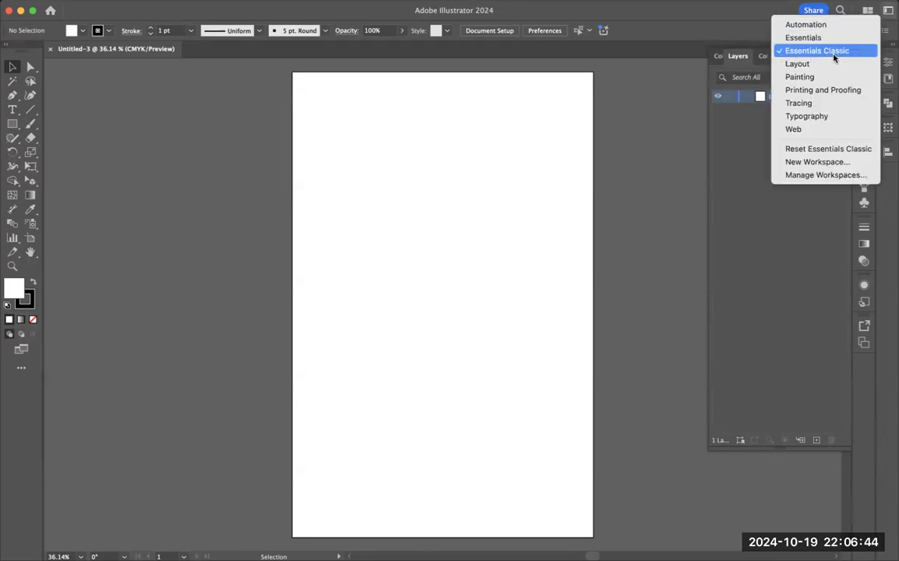
{"action": "left_click", "coordinate": [830, 149]}
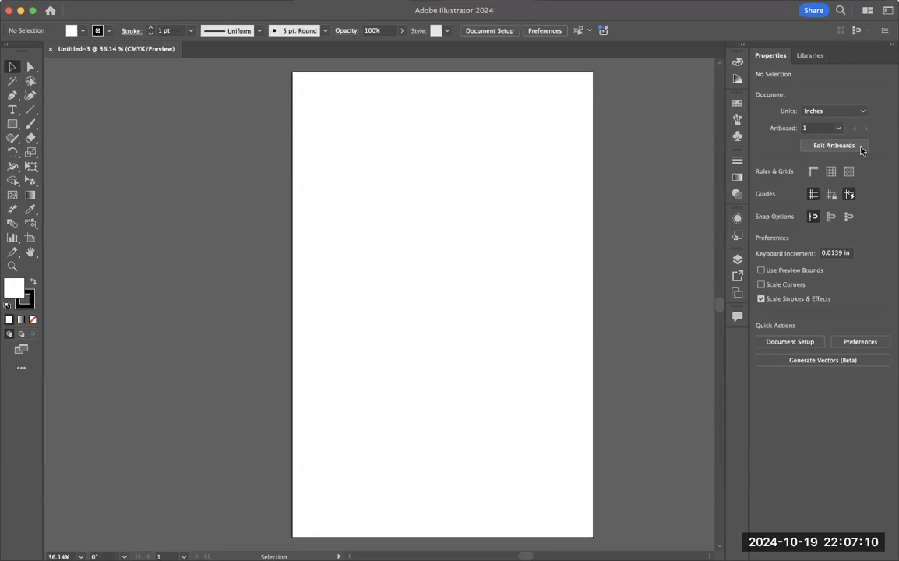
{"action": "left_click", "coordinate": [736, 261]}
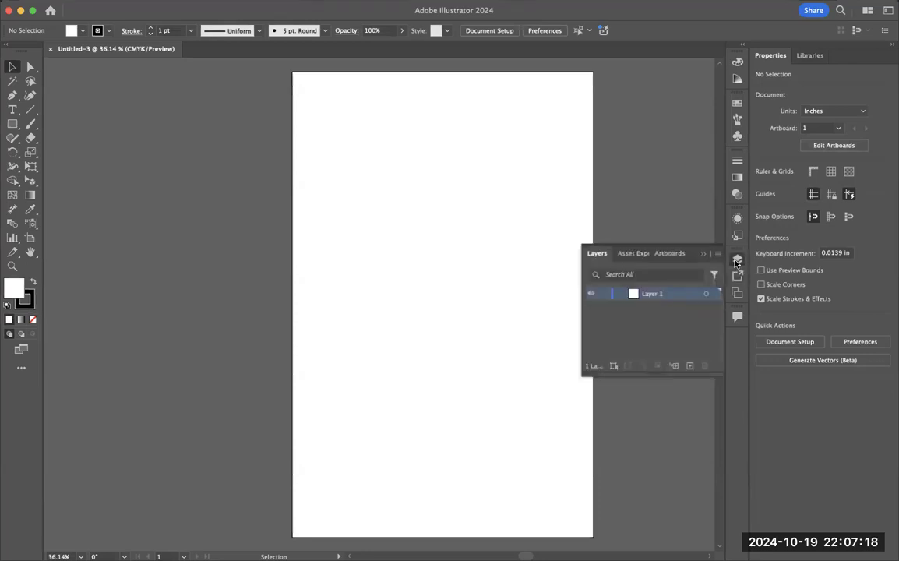
{"action": "left_click", "coordinate": [305, 2]}
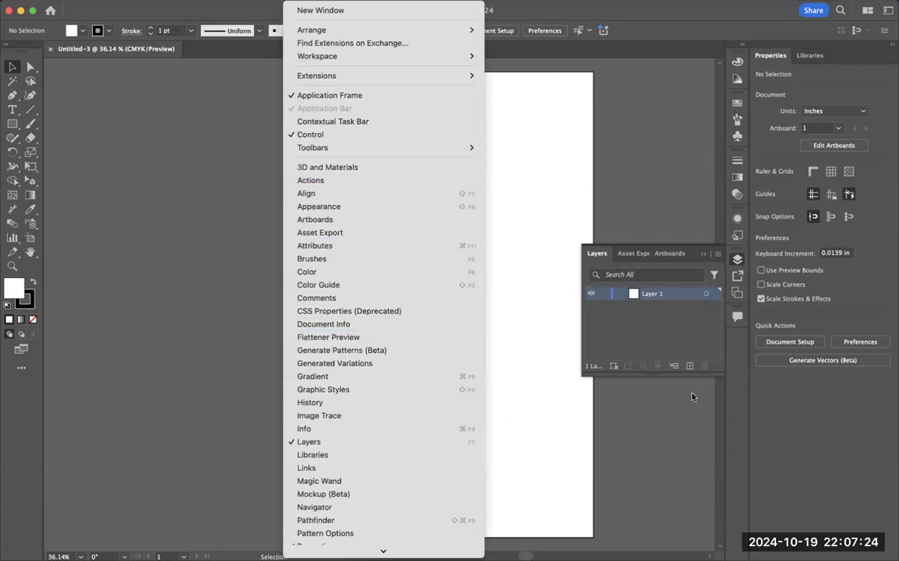
{"action": "left_click", "coordinate": [651, 417]}
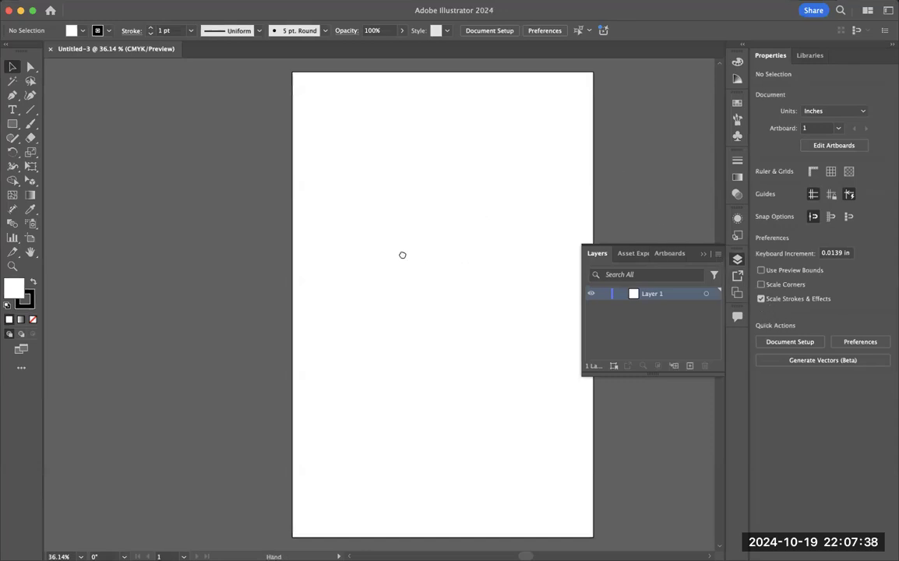
Step: Start placing a file and create a folder named Minimalist Poster on the Desktop from the file dialog
{"action": "scroll", "coordinate": [401, 254], "scroll_direction": "right", "scroll_amount": 3}
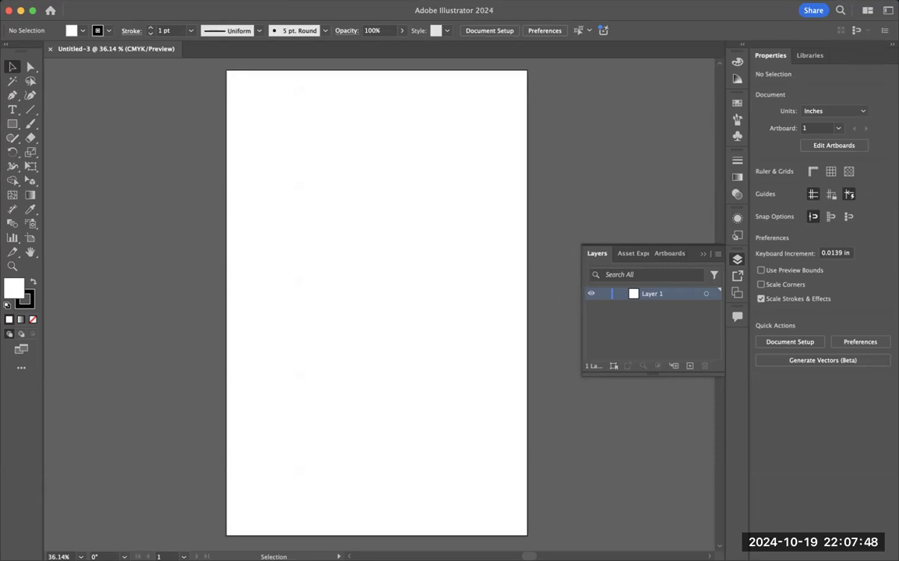
{"action": "left_click", "coordinate": [84, 1]}
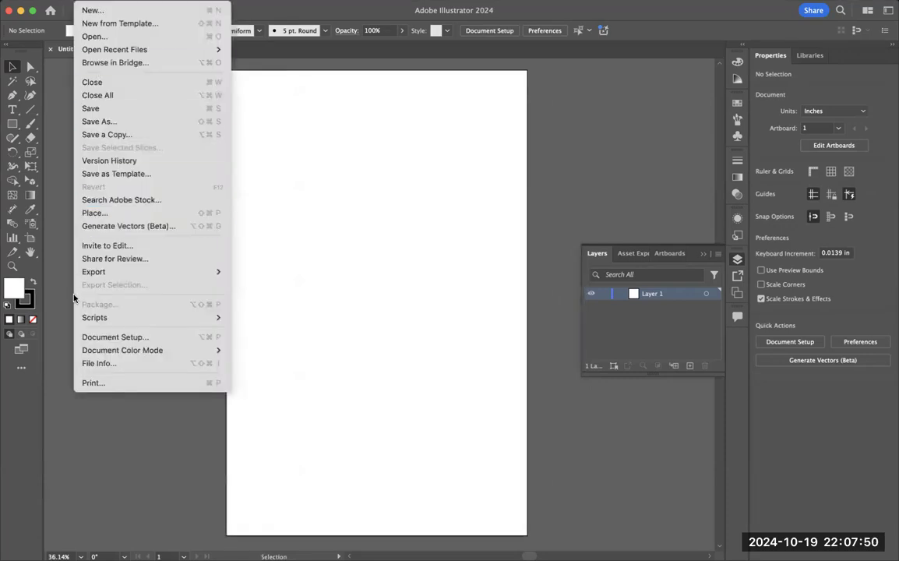
{"action": "left_click", "coordinate": [111, 217]}
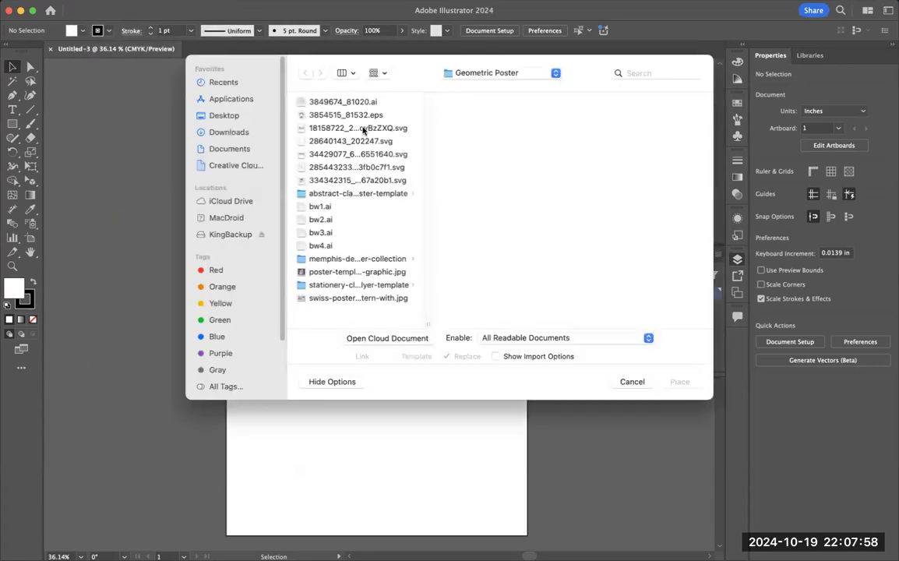
{"action": "left_click", "coordinate": [221, 117]}
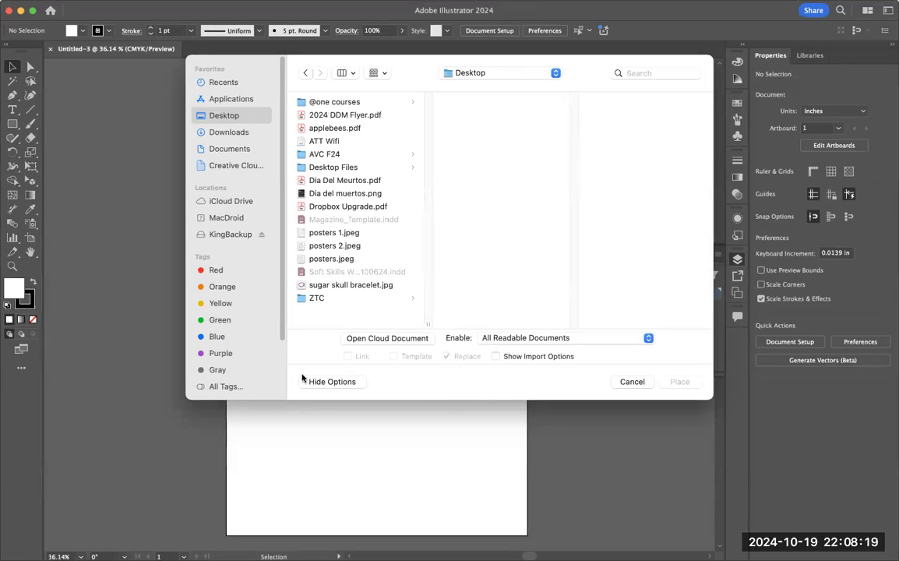
{"action": "key", "text": "super+shift+n"}
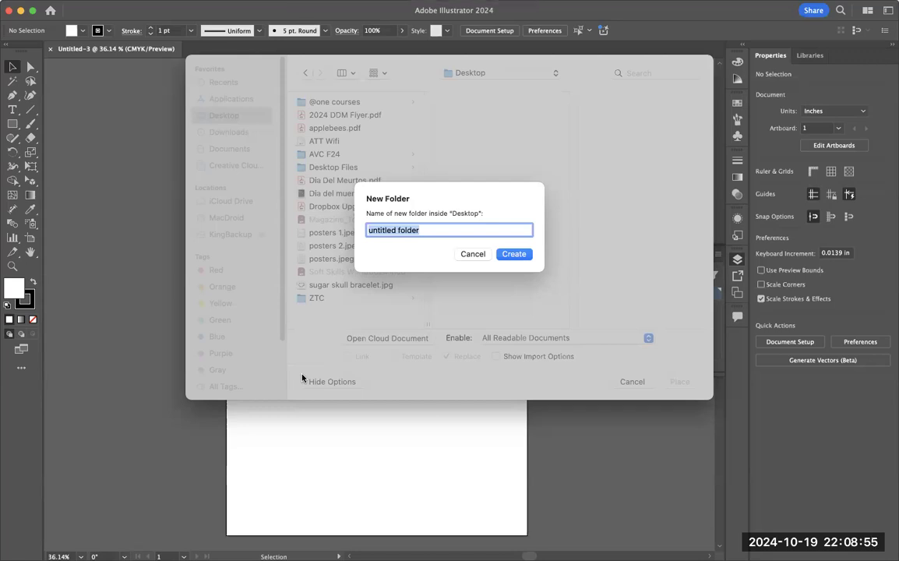
{"action": "type", "text": "Minimalist Poster"}
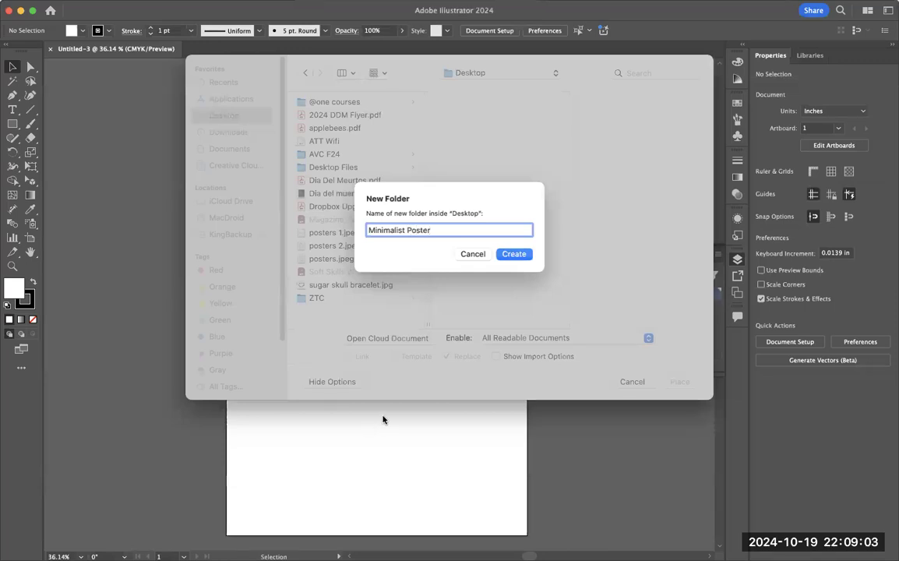
{"action": "left_click", "coordinate": [515, 254]}
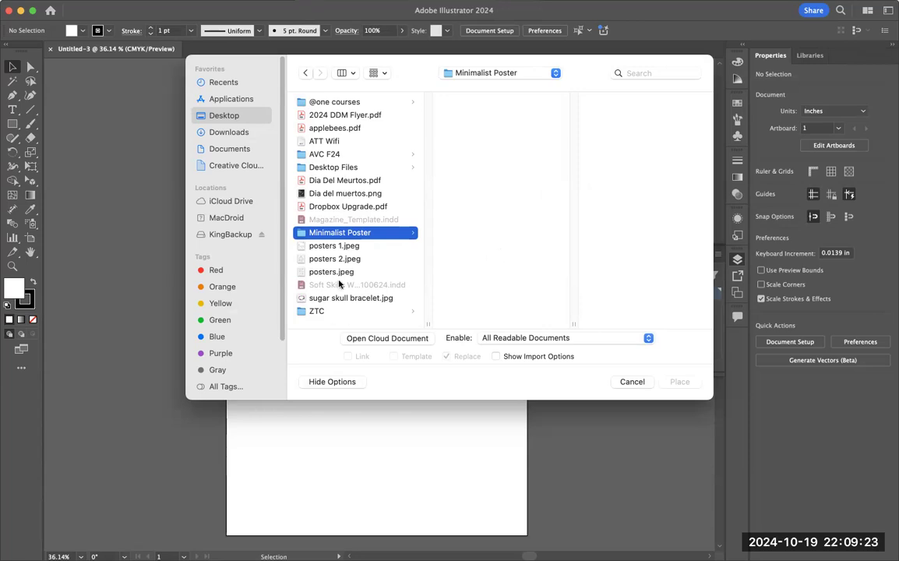
Step: Place the sketch posters 2.jpeg at about 10.63 × 13.78 in and move it down the artboard to Y about 1.47 in
{"action": "left_click", "coordinate": [352, 244]}
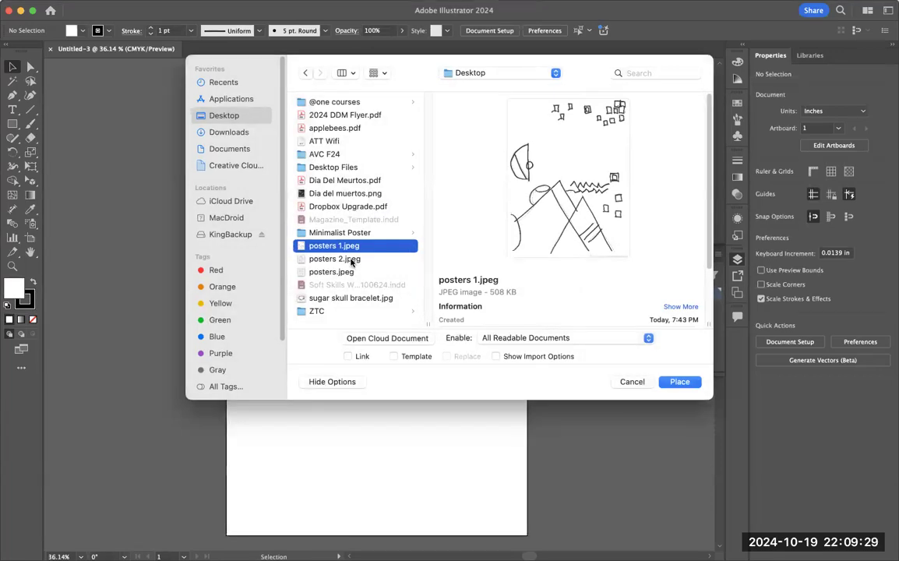
{"action": "left_click", "coordinate": [351, 261]}
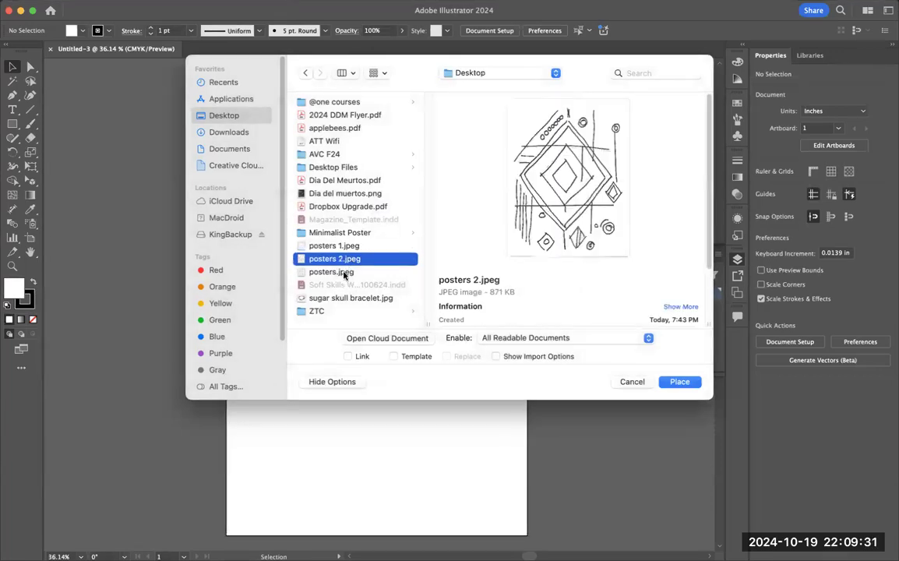
{"action": "left_click", "coordinate": [343, 273]}
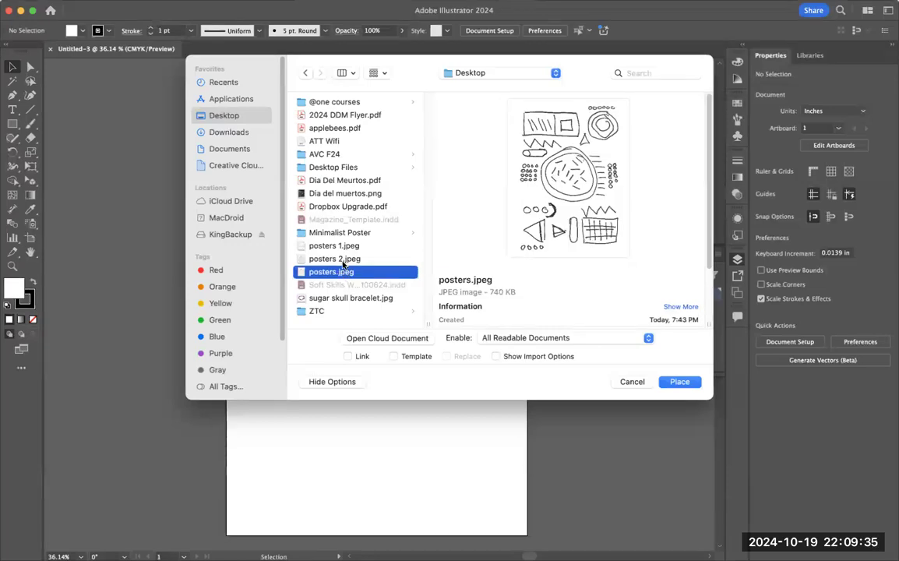
{"action": "left_click", "coordinate": [336, 258]}
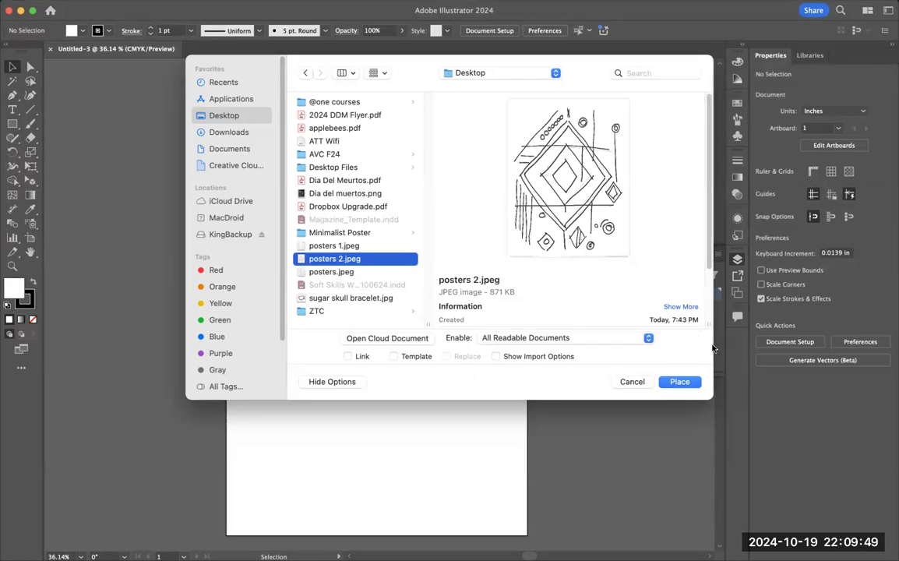
{"action": "left_click", "coordinate": [681, 382]}
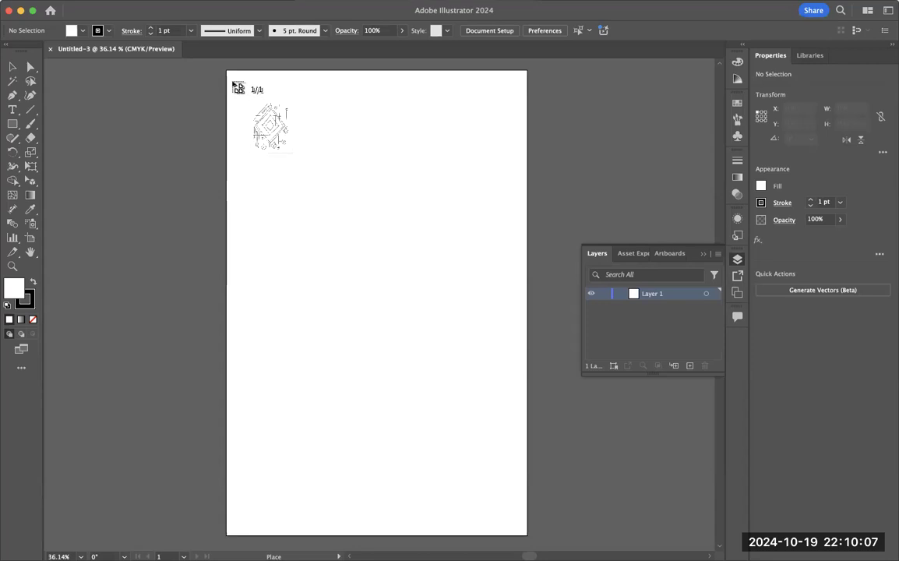
{"action": "left_click_drag", "start_coordinate": [233, 81], "coordinate": [529, 496]}
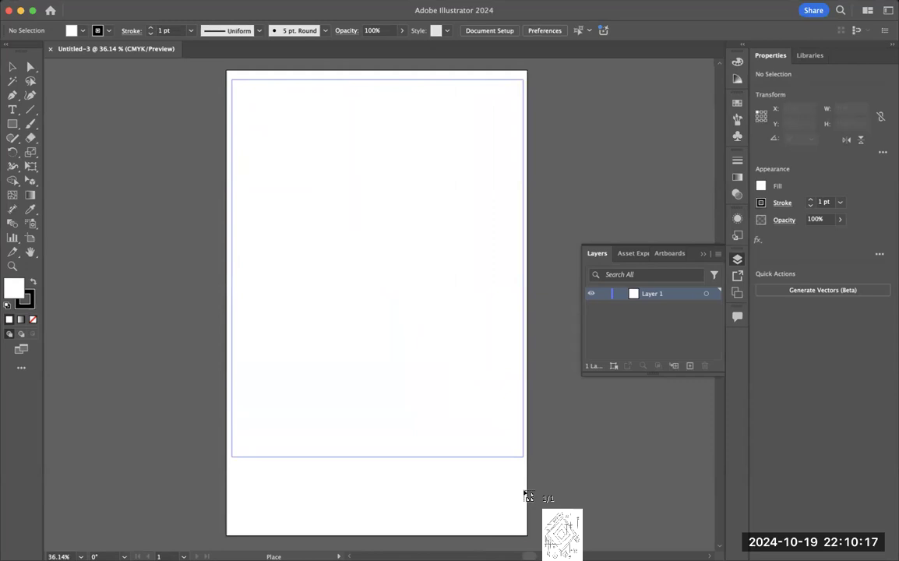
{"action": "left_click_drag", "start_coordinate": [526, 495], "coordinate": [527, 494]}
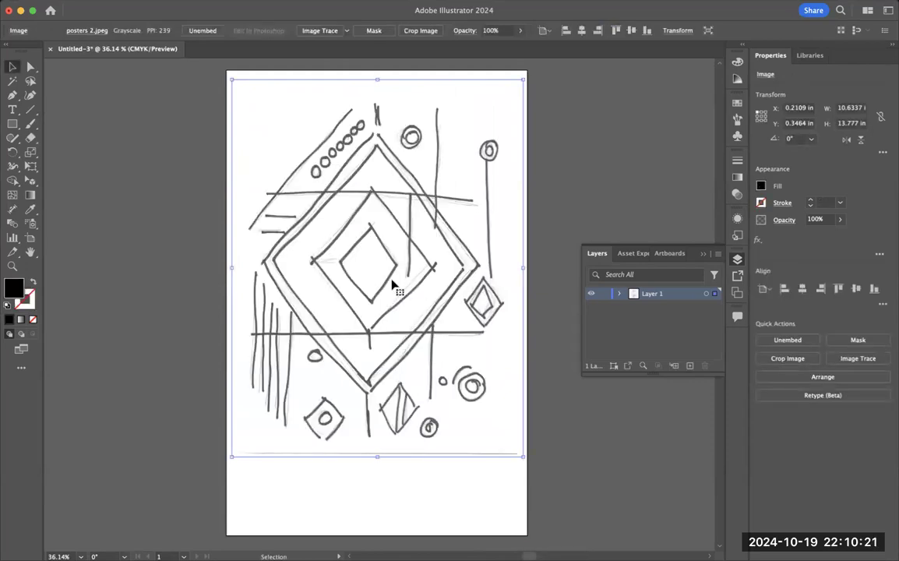
{"action": "mouse_move", "coordinate": [387, 284]}
{"action": "left_mouse_down"}
{"action": "mouse_move", "coordinate": [381, 314]}
{"action": "mouse_move", "coordinate": [390, 312]}
{"action": "left_mouse_up"}
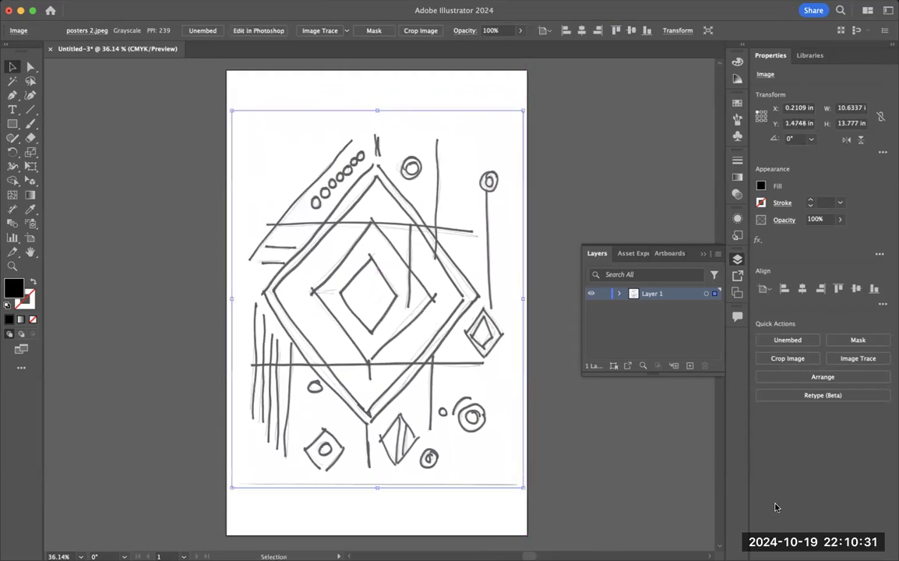
{"action": "mouse_move", "coordinate": [777, 387]}
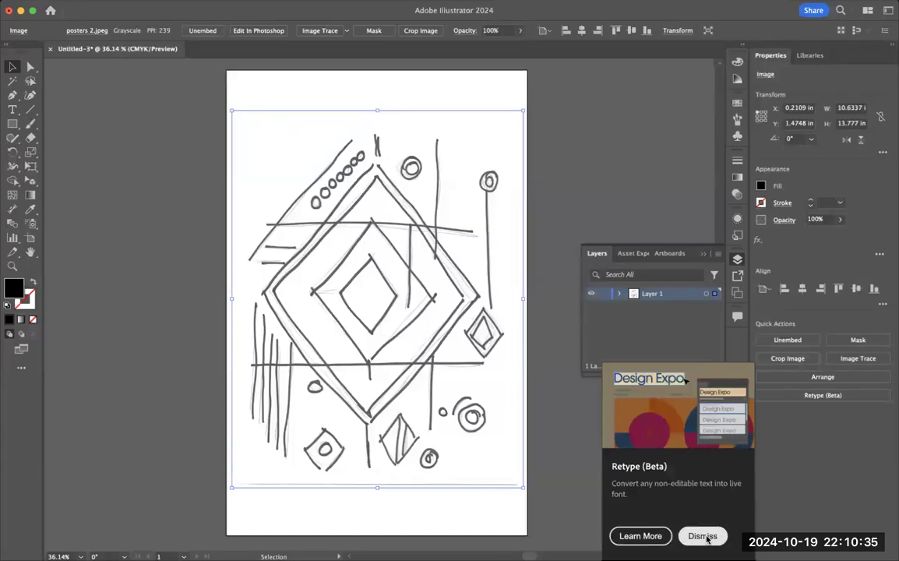
Step: Dismiss the Retype tip and turn Layer 1 with the sketch into a template layer with images dimmed to 50%
{"action": "left_click", "coordinate": [705, 537]}
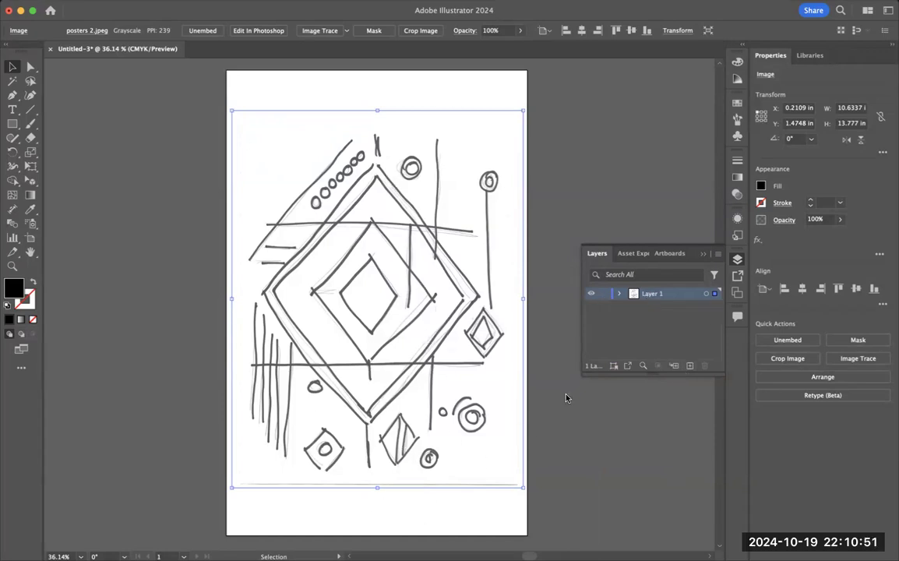
{"action": "double_click", "coordinate": [671, 296]}
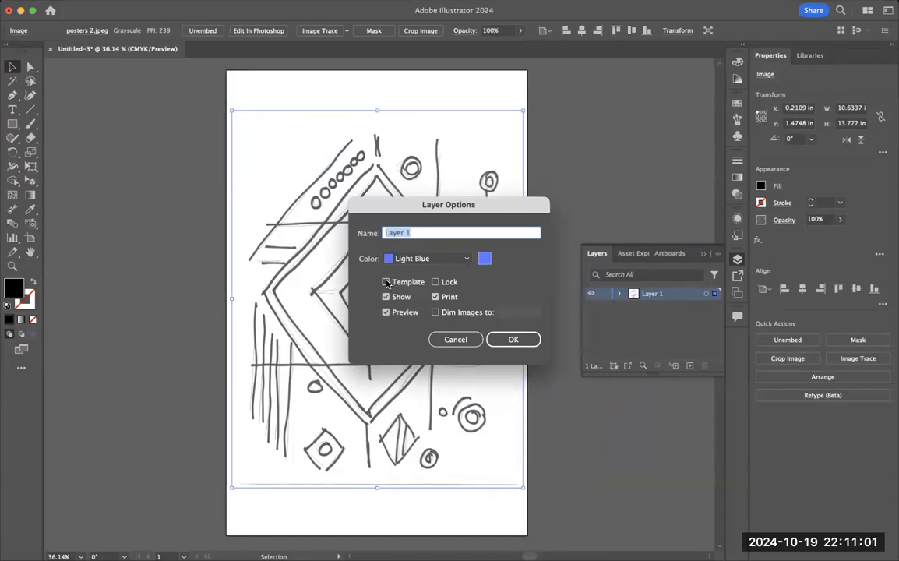
{"action": "left_click", "coordinate": [406, 282]}
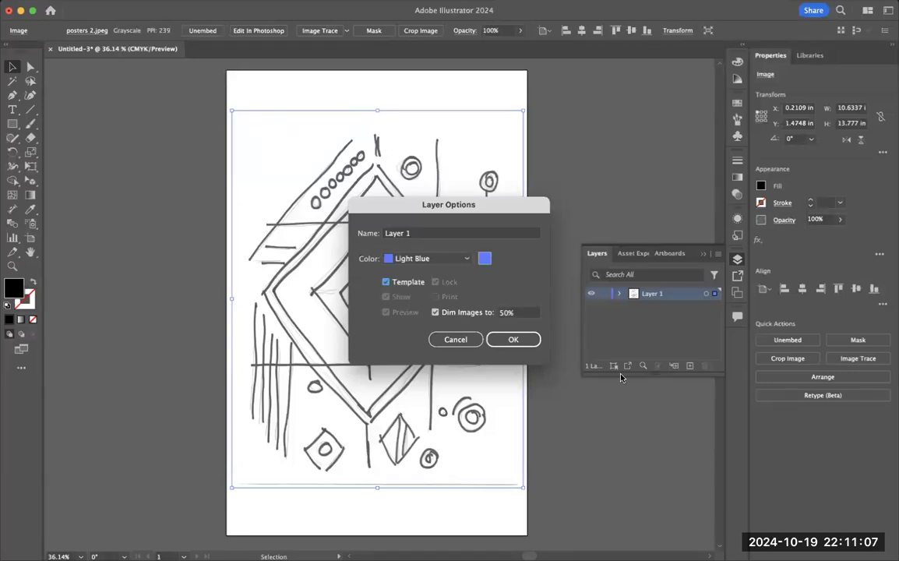
{"action": "left_click", "coordinate": [512, 313]}
{"action": "type", "text": "25"}
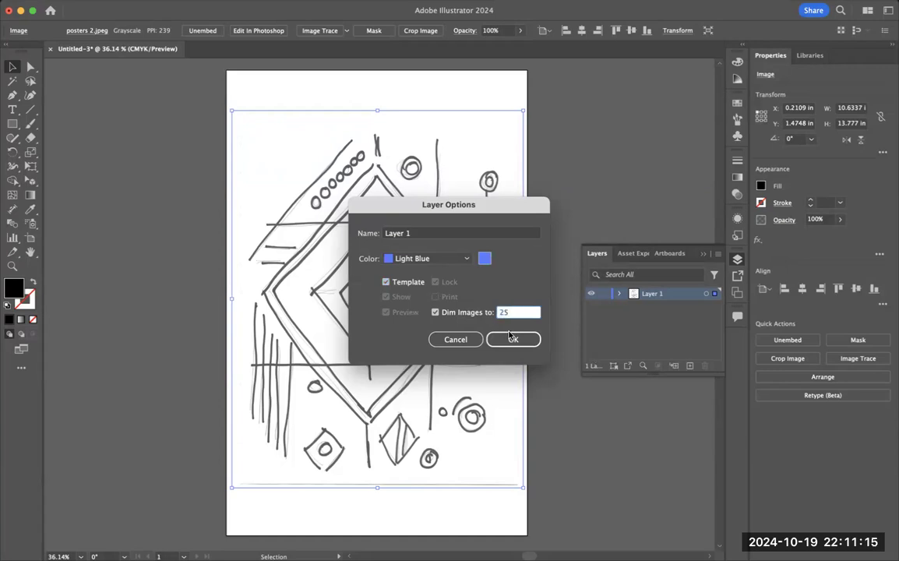
{"action": "double_click", "coordinate": [516, 312]}
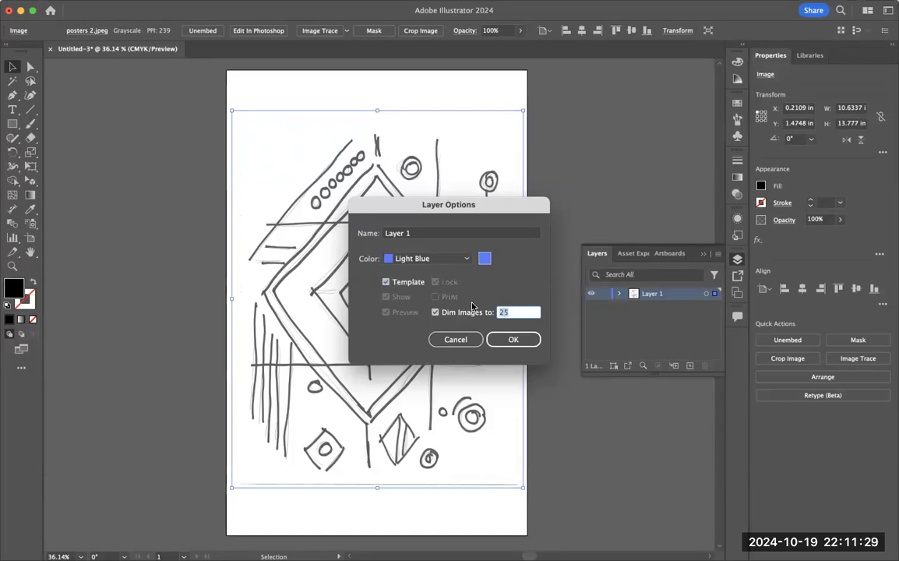
{"action": "type", "text": "50"}
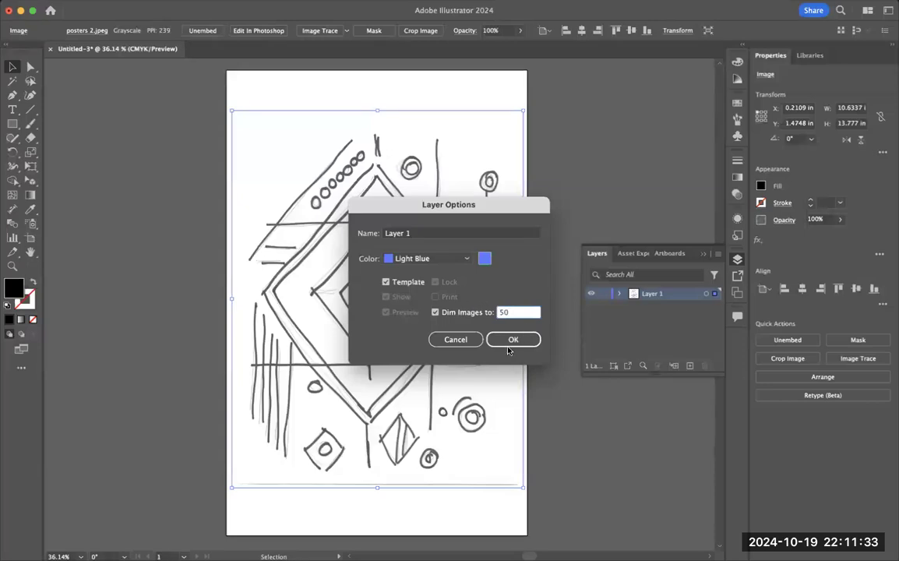
{"action": "left_click", "coordinate": [525, 340]}
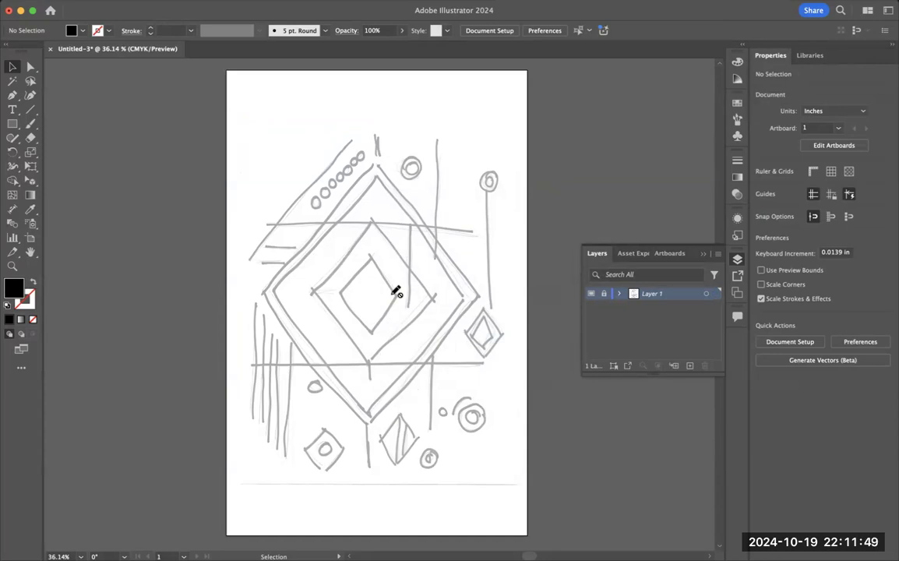
Step: Add a new layer above the template layer and choose the Pen tool for tracing the sketch
{"action": "left_click", "coordinate": [689, 366]}
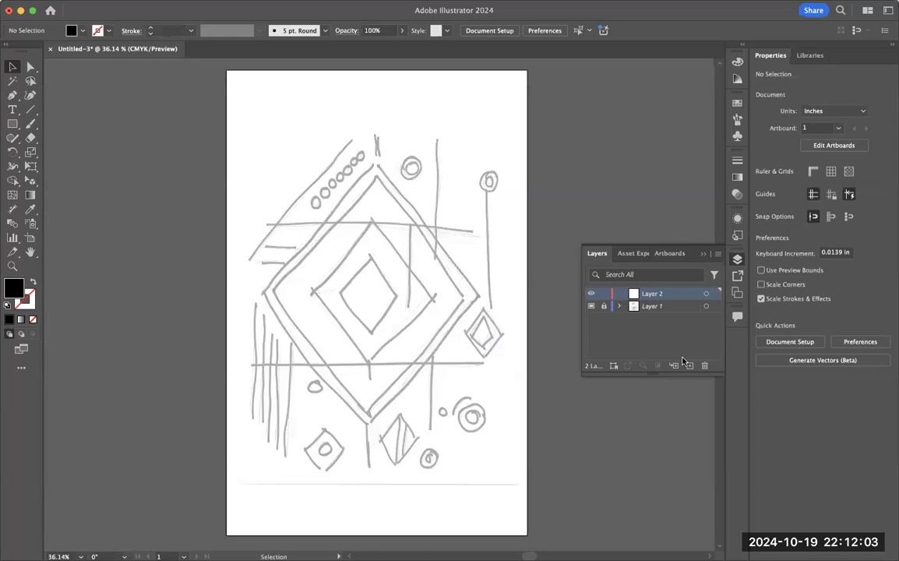
{"action": "left_click", "coordinate": [14, 124]}
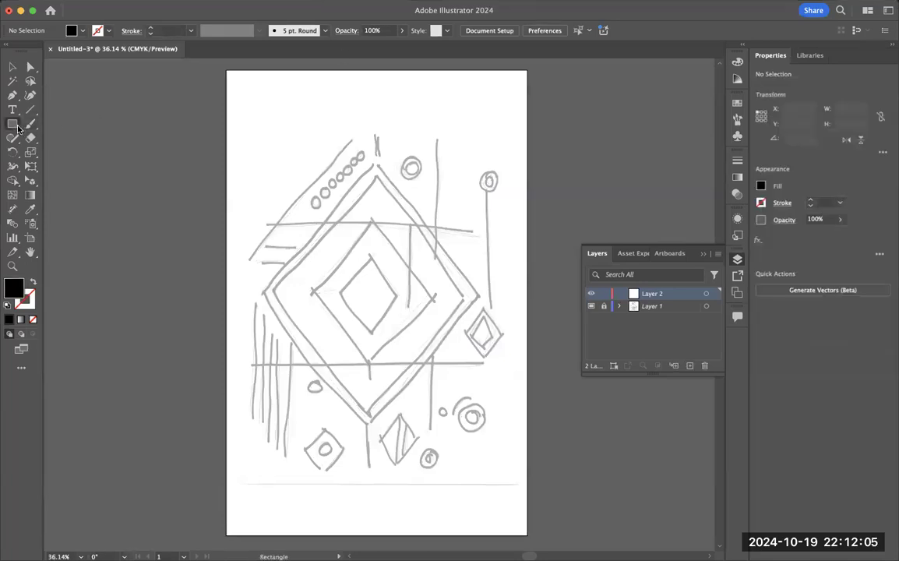
{"action": "left_click", "coordinate": [17, 128]}
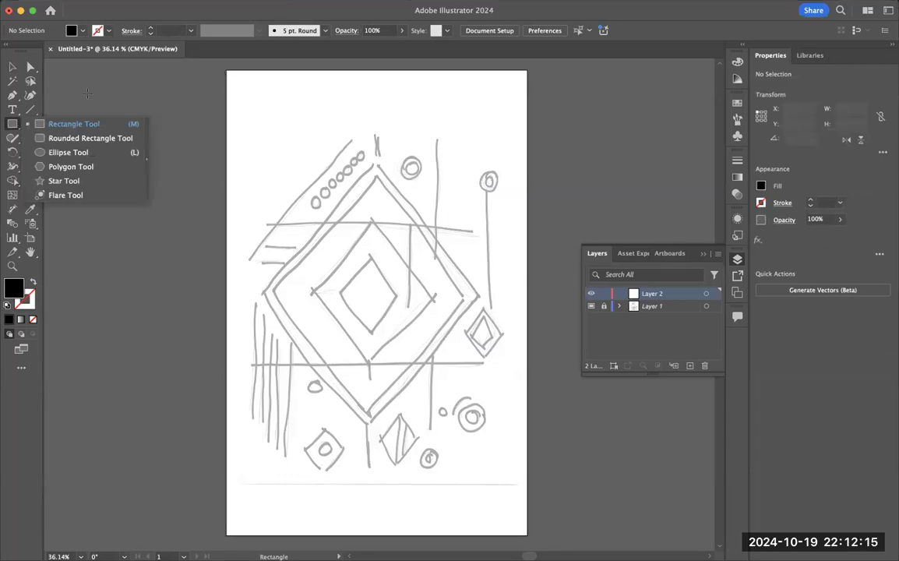
{"action": "left_click", "coordinate": [11, 99]}
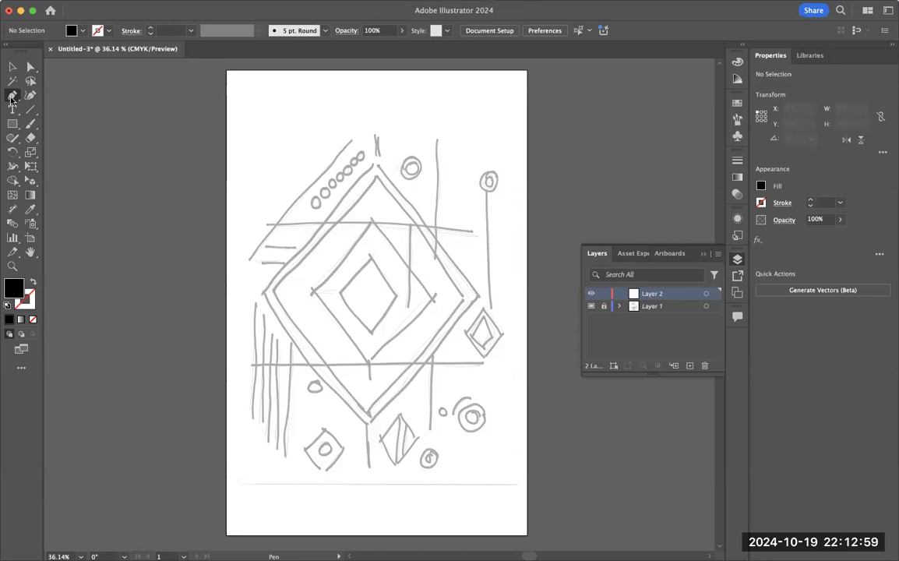
{"action": "left_click", "coordinate": [32, 112]}
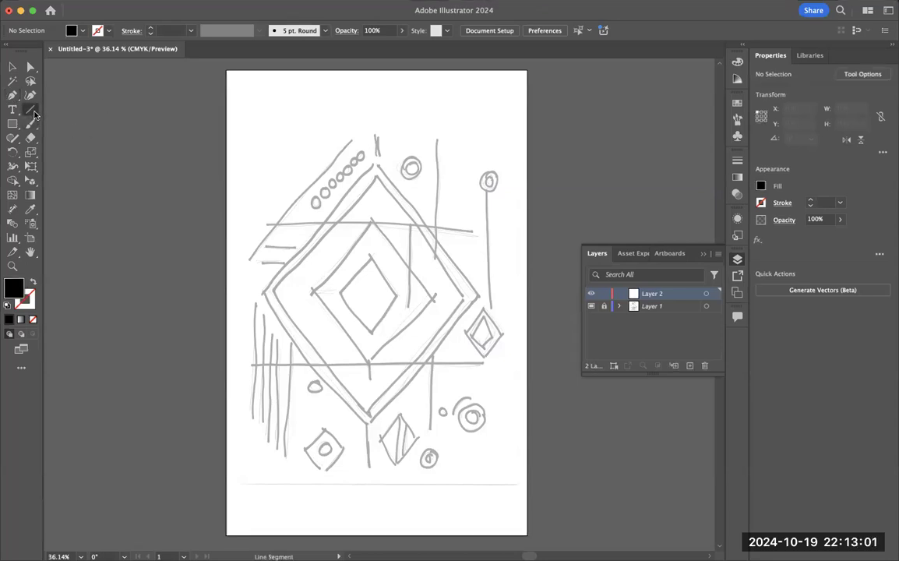
{"action": "left_click", "coordinate": [33, 115]}
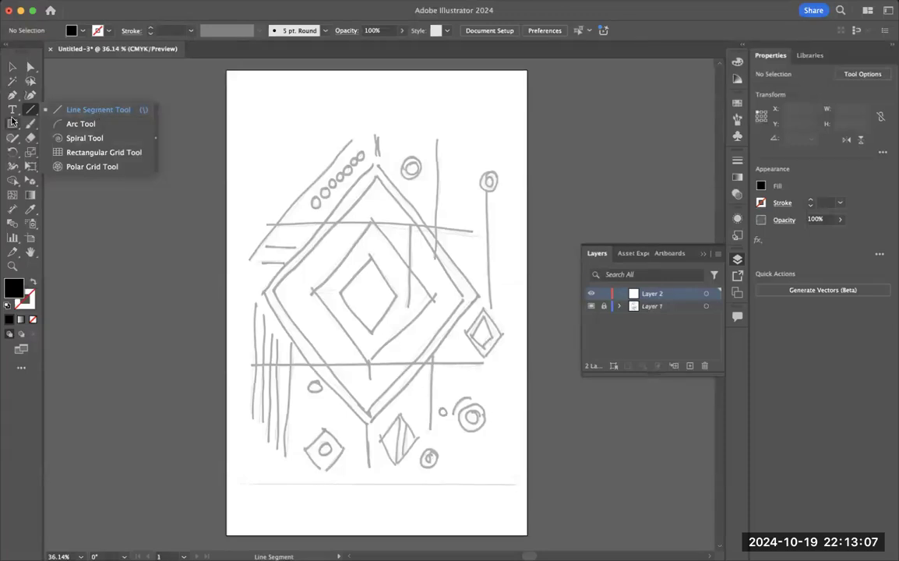
{"action": "left_click", "coordinate": [11, 96]}
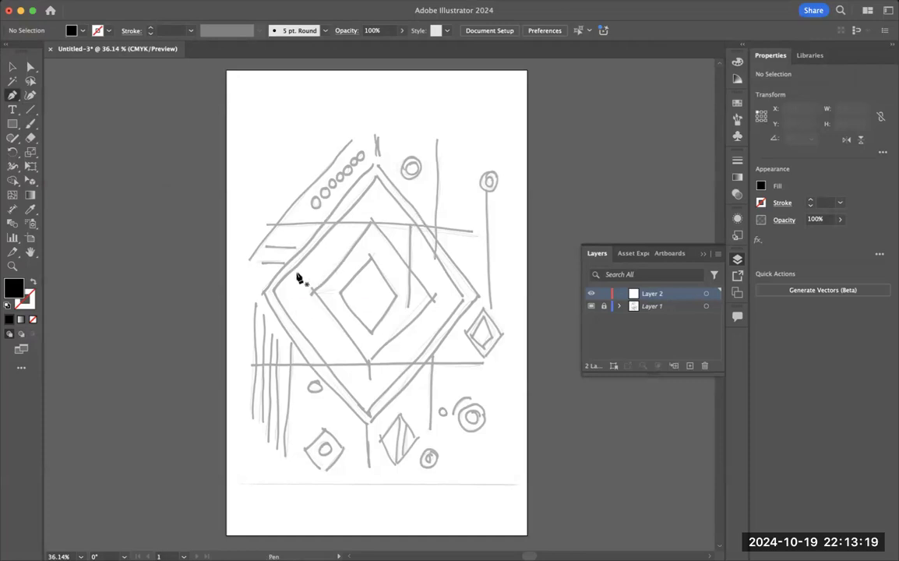
Step: Trace the sketch's upper-left diagonal from about X 0.82, Y 6.92 in to X 4.62, Y 2.56 in, with a black stroke and no fill
{"action": "left_click", "coordinate": [249, 260]}
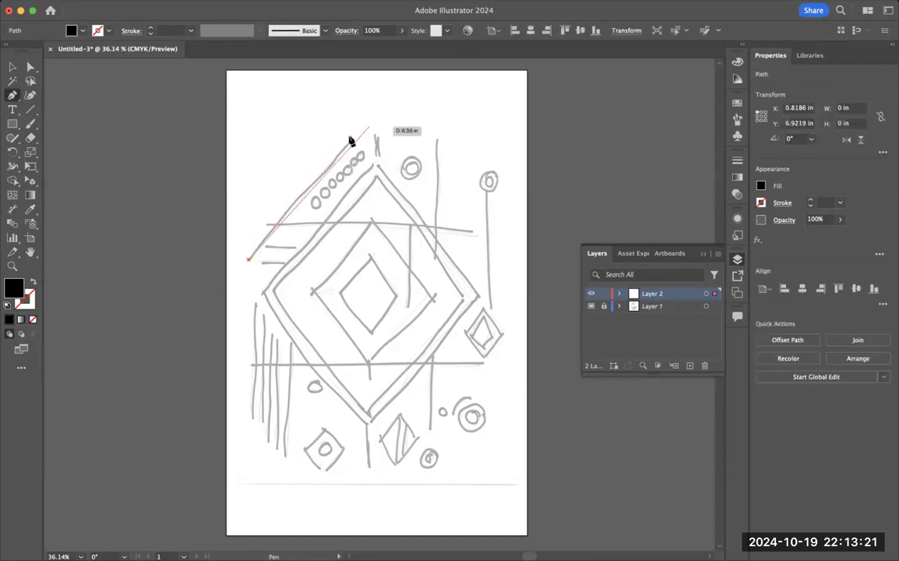
{"action": "left_click", "coordinate": [351, 141]}
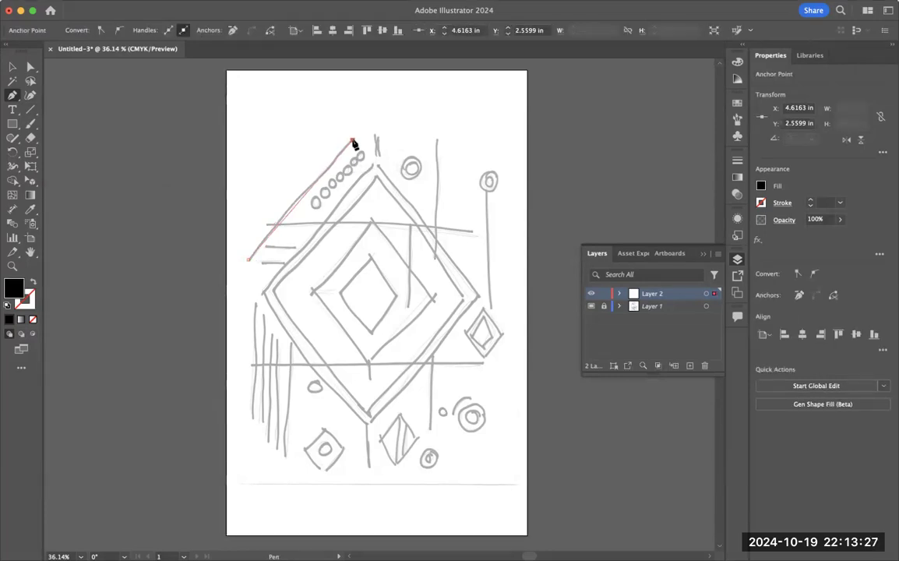
{"action": "key", "text": "d"}
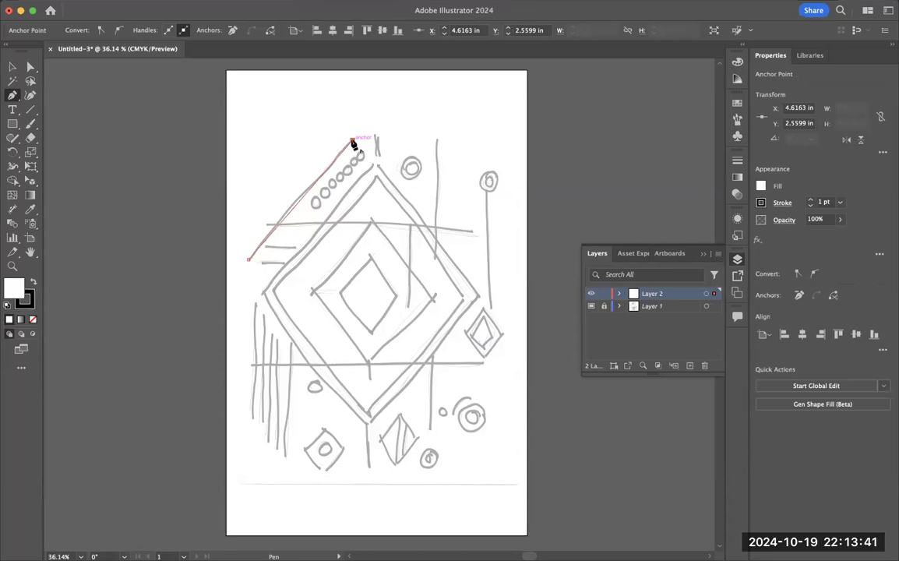
{"action": "key", "text": "slash"}
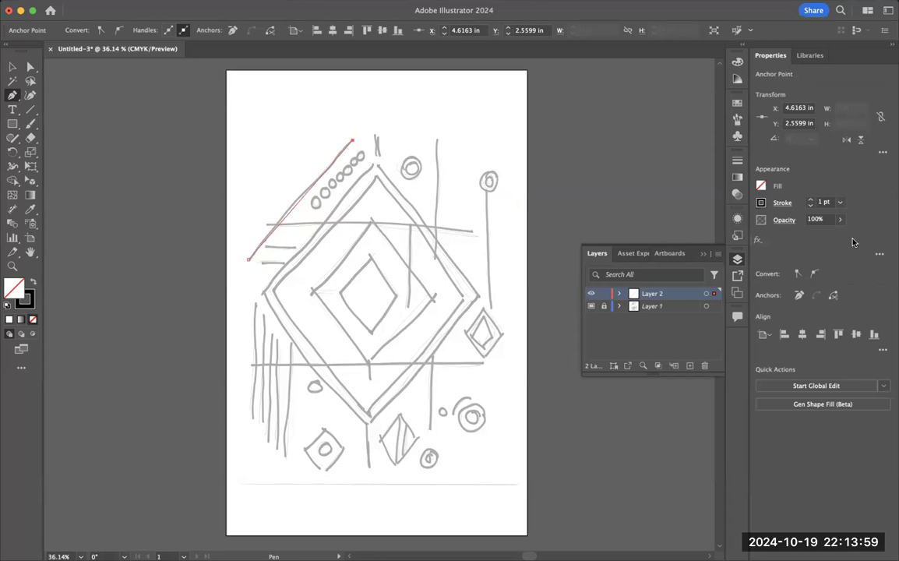
Step: Compare stroke weights of 6, 10 and 3 pt on the diagonal line and set it to 6 pt
{"action": "left_click", "coordinate": [840, 203]}
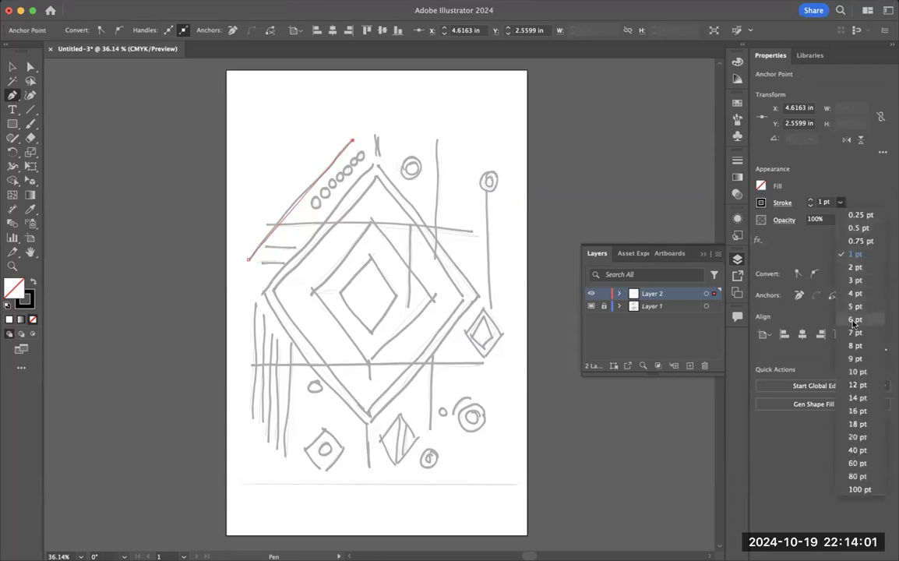
{"action": "left_click", "coordinate": [852, 324]}
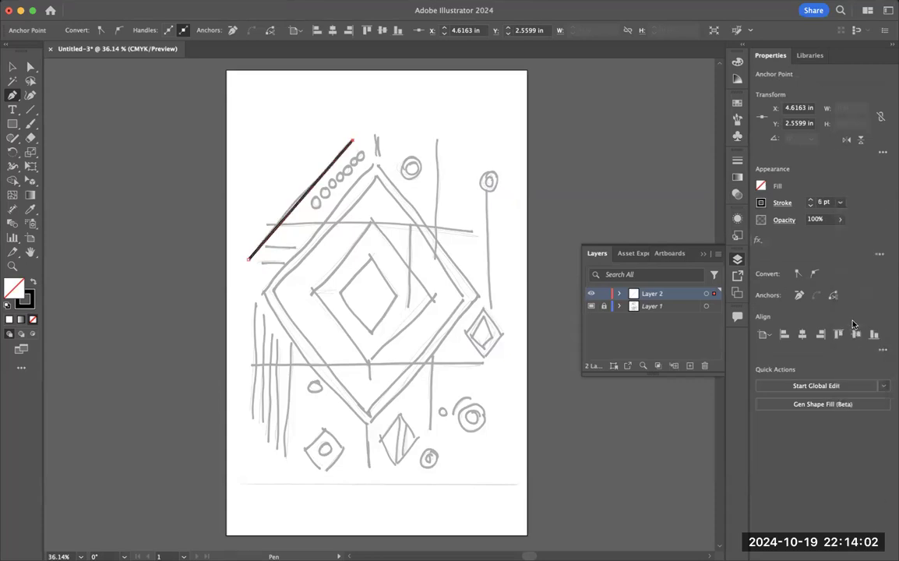
{"action": "left_click", "coordinate": [840, 202]}
{"action": "left_click", "coordinate": [861, 378]}
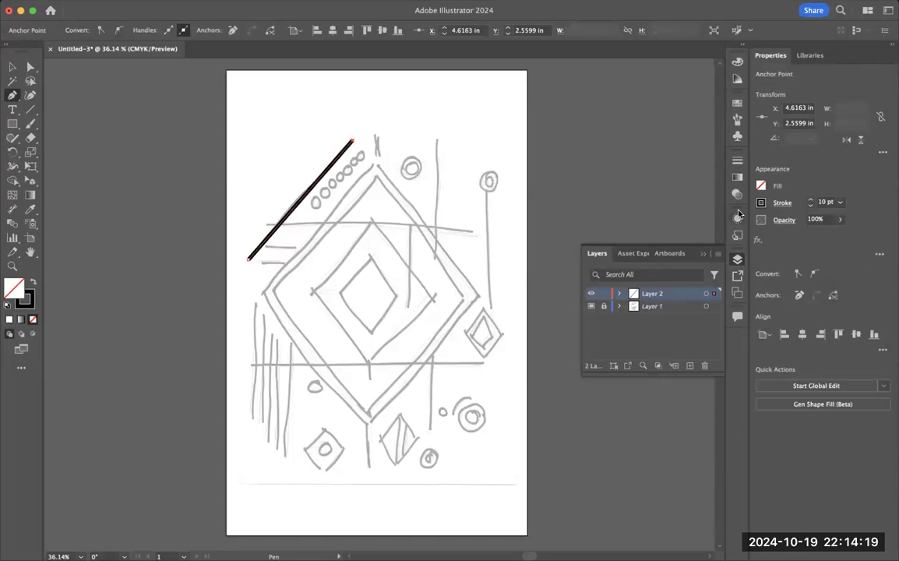
{"action": "left_click", "coordinate": [840, 201]}
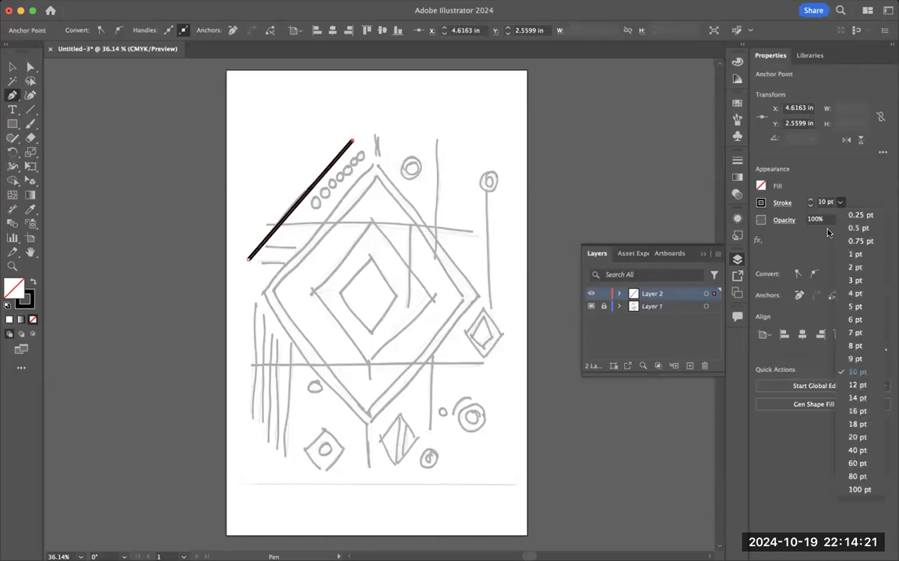
{"action": "left_click", "coordinate": [855, 281]}
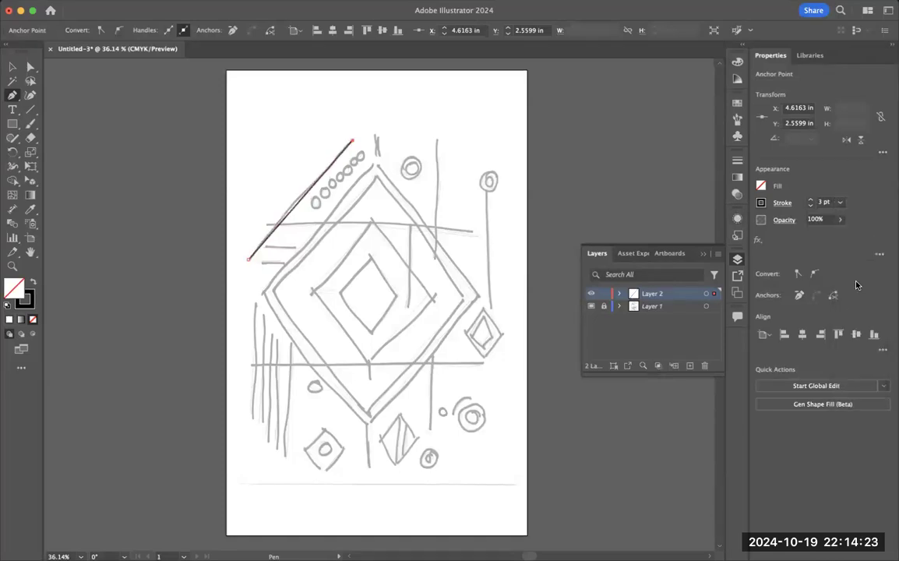
{"action": "left_click", "coordinate": [840, 202]}
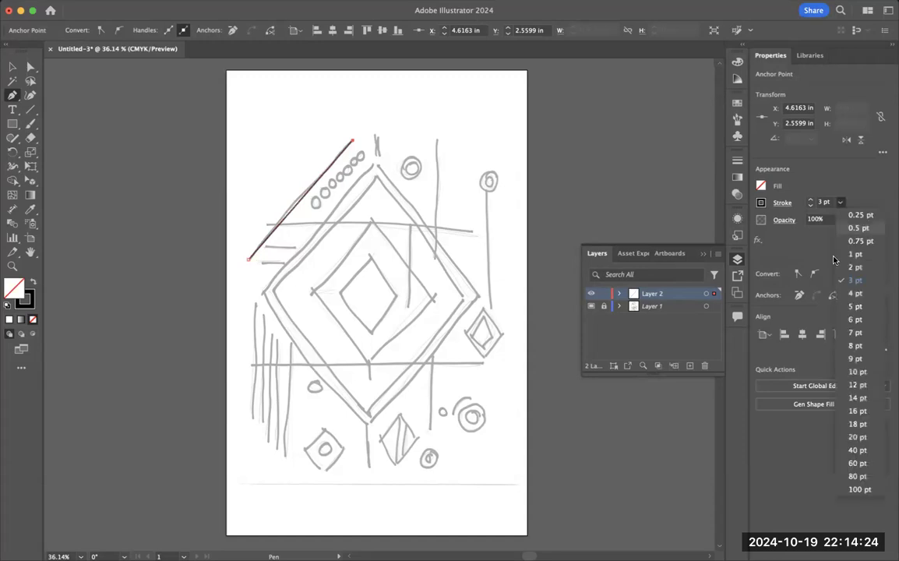
{"action": "left_click", "coordinate": [855, 320]}
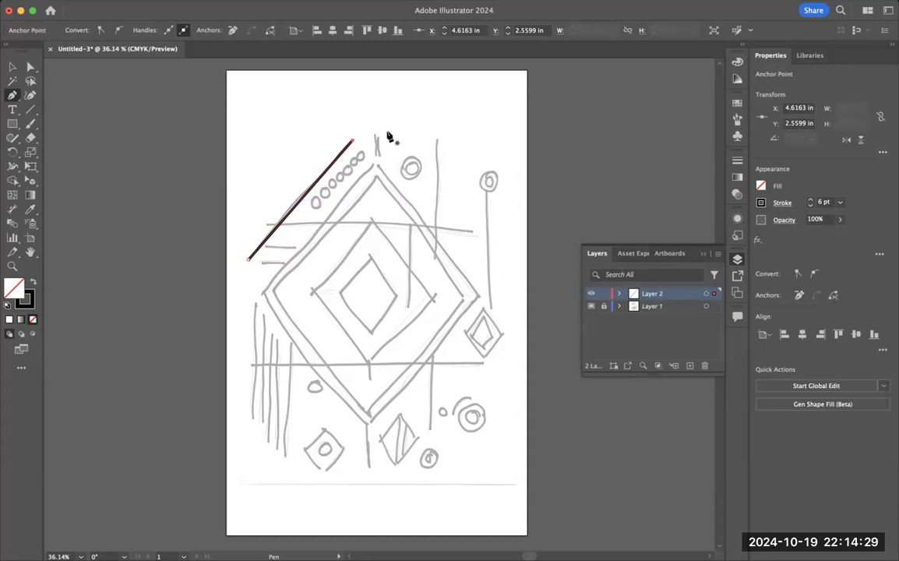
Step: Trace the vertical line crossing the large diamond's upper-right edge at X about 7.63 in, from Y about 2.56 to 6.81 in
{"action": "left_click", "coordinate": [435, 141]}
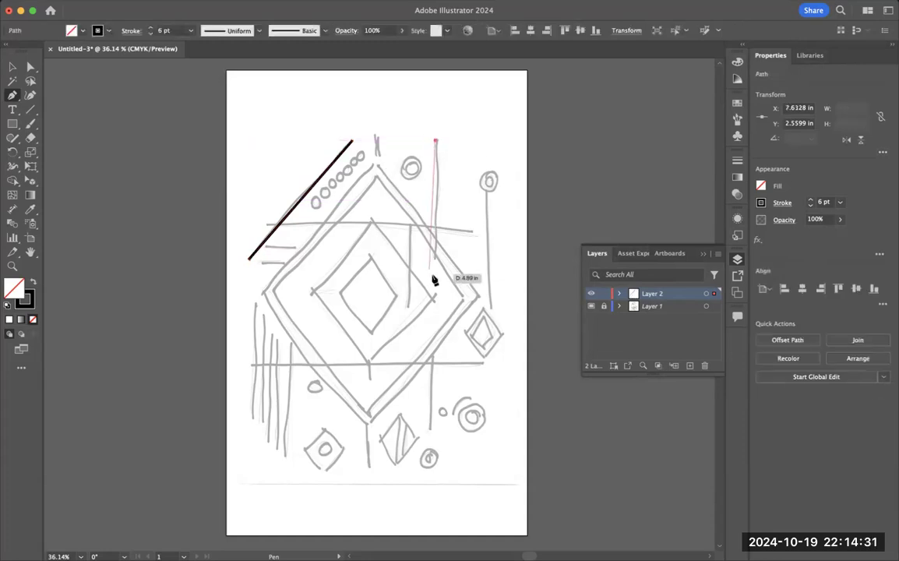
{"action": "left_click", "coordinate": [435, 257]}
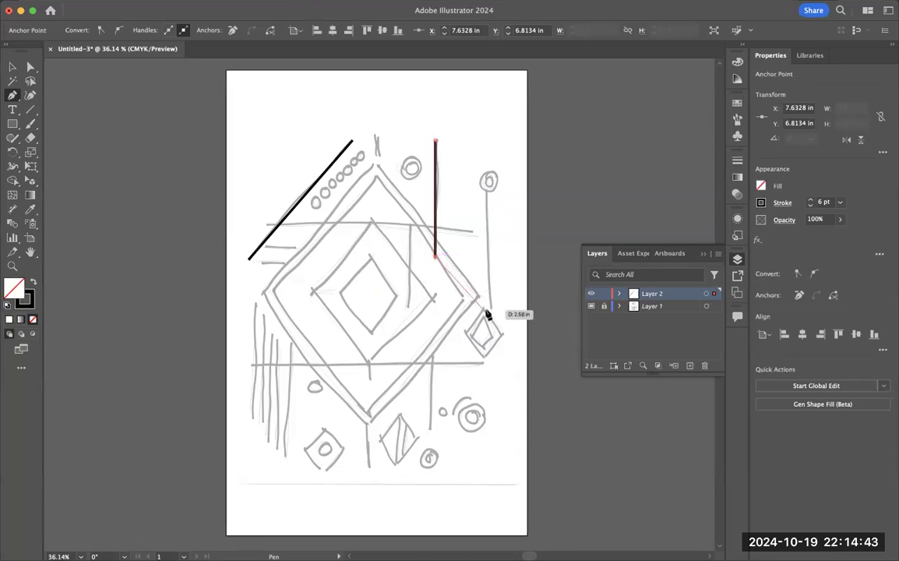
{"action": "key", "text": "Escape"}
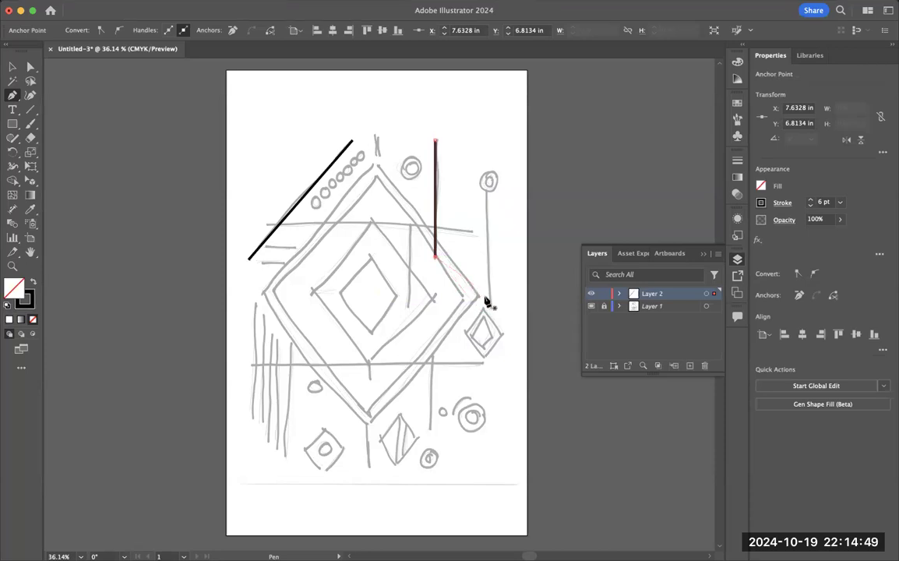
Step: Trace the stem below the upper-right circle, undo its slanted endpoint, and redraw it vertical at X about 9.48 in, from Y about 4.34 to 8.5 in
{"action": "left_click", "coordinate": [487, 187]}
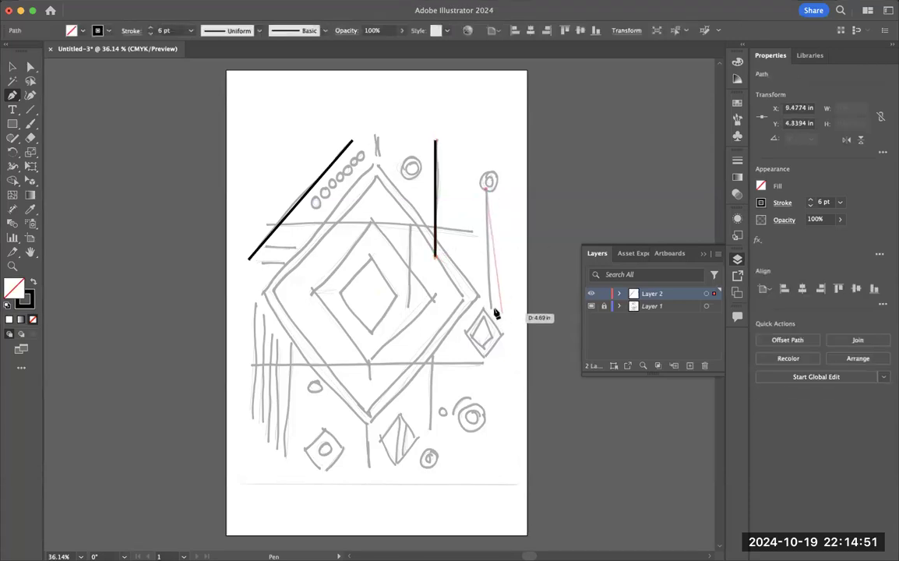
{"action": "left_click", "coordinate": [492, 307]}
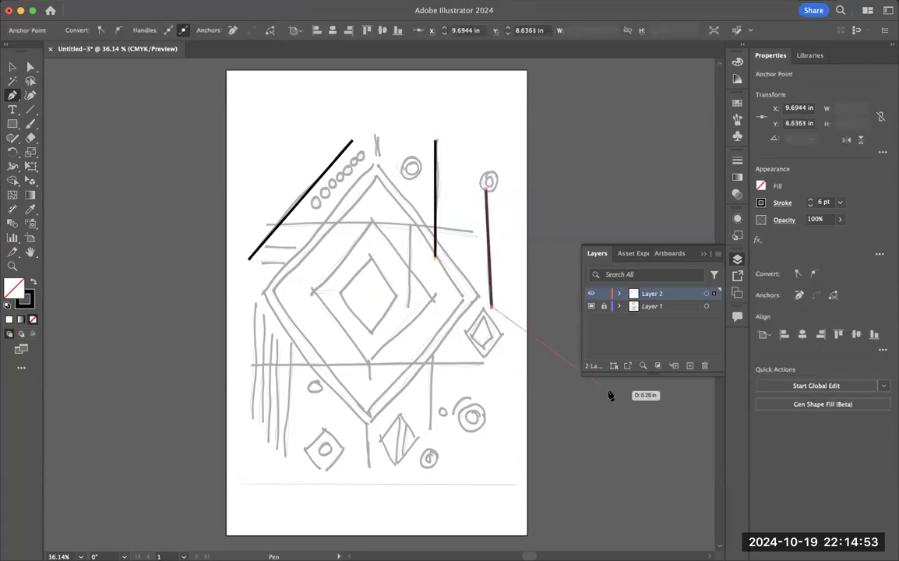
{"action": "key", "text": "Escape"}
{"action": "key", "text": "super+z"}
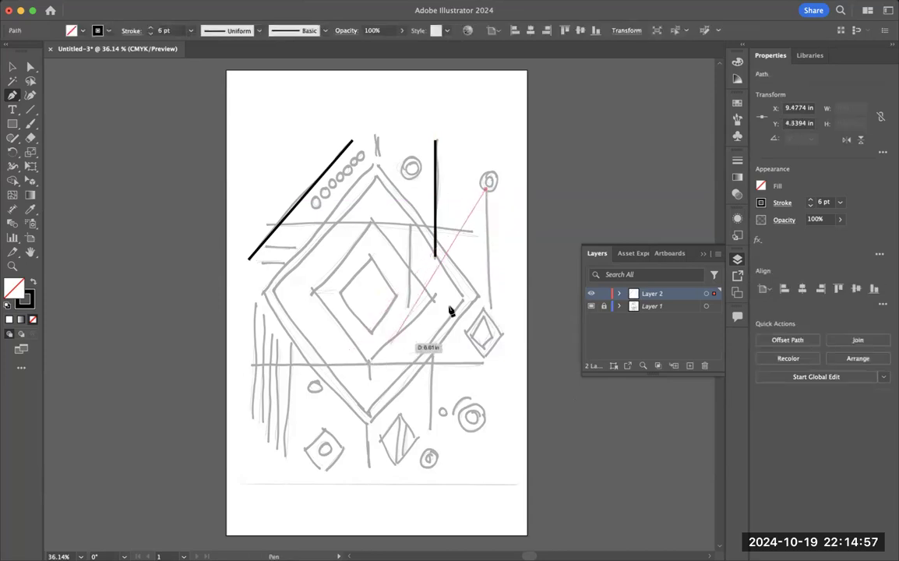
{"action": "left_click", "coordinate": [491, 305]}
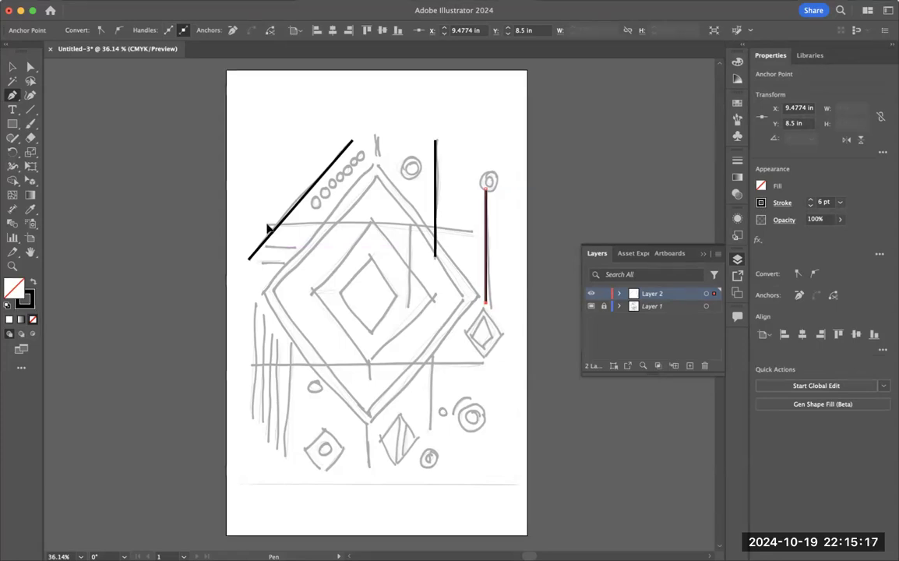
Step: Trace the slightly sloping upper crossbar from about X 1.49, Y 5.64 in to X 9.17, Y 6.25 in
{"action": "left_click", "coordinate": [268, 225]}
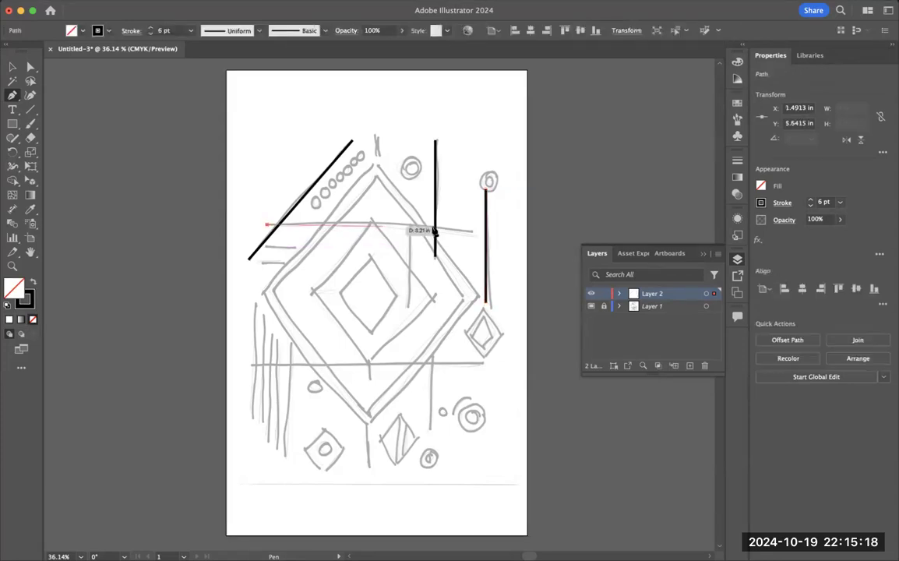
{"action": "left_click", "coordinate": [477, 244]}
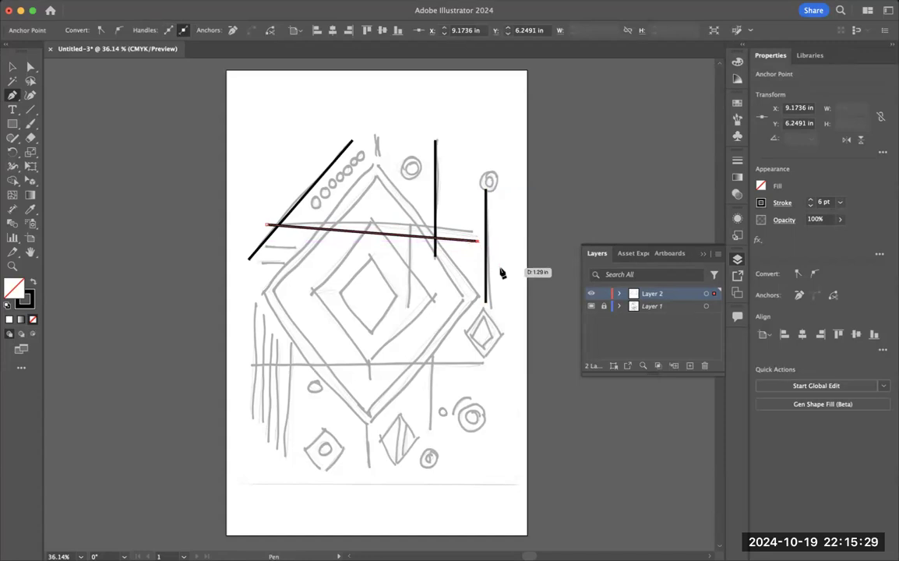
{"action": "key", "text": "Escape"}
Step: Trace the lower-left small diamond as a closed path with corners at about X 2.86, Y 13.80; X 3.57, Y 14.65; and X 4.25, Y 13.76 in
{"action": "left_click", "coordinate": [324, 430]}
{"action": "left_click", "coordinate": [304, 449]}
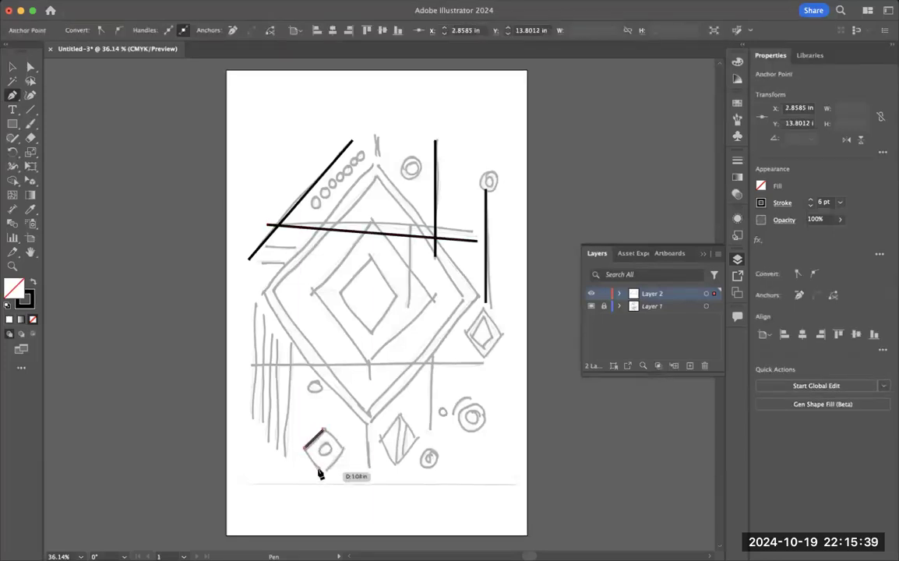
{"action": "left_click", "coordinate": [318, 468]}
{"action": "key", "text": "super+z"}
{"action": "left_click", "coordinate": [321, 469]}
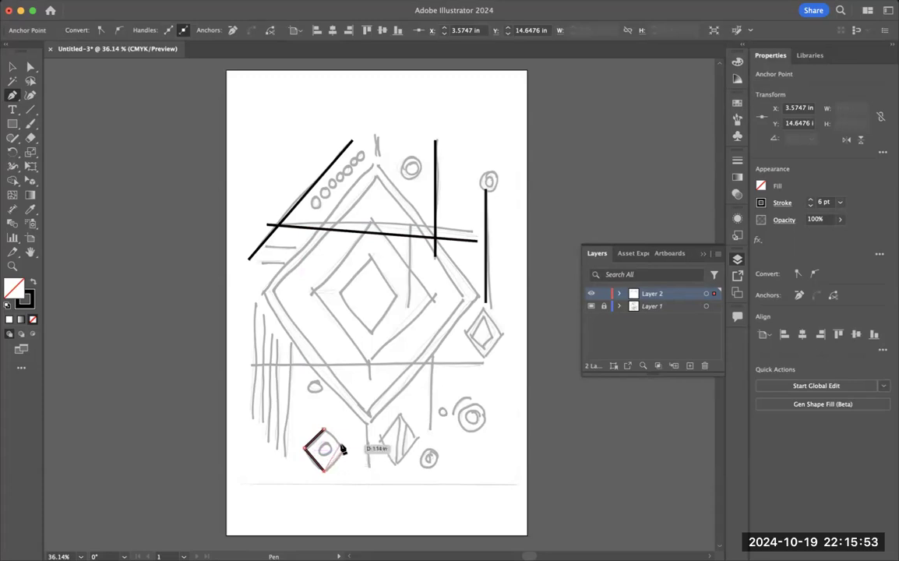
{"action": "left_click", "coordinate": [342, 447]}
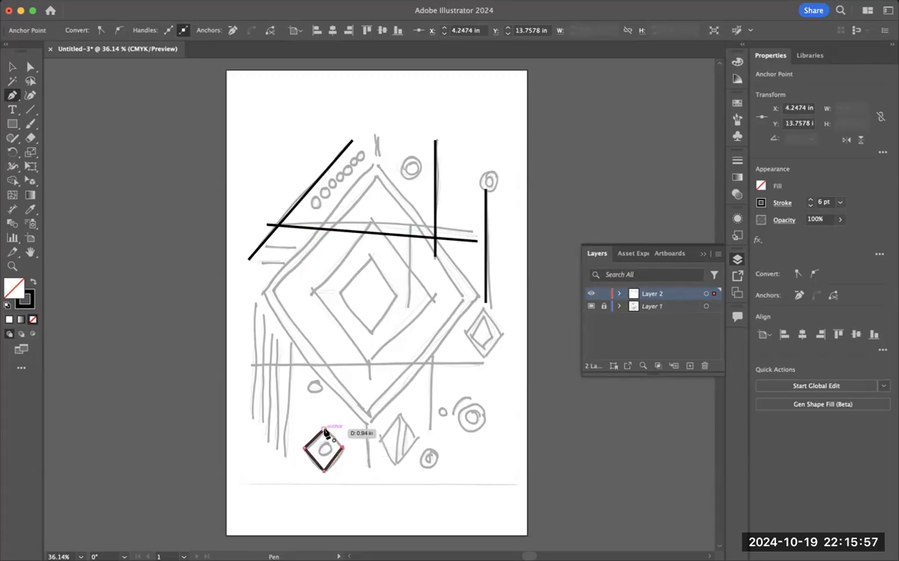
{"action": "left_click", "coordinate": [323, 433]}
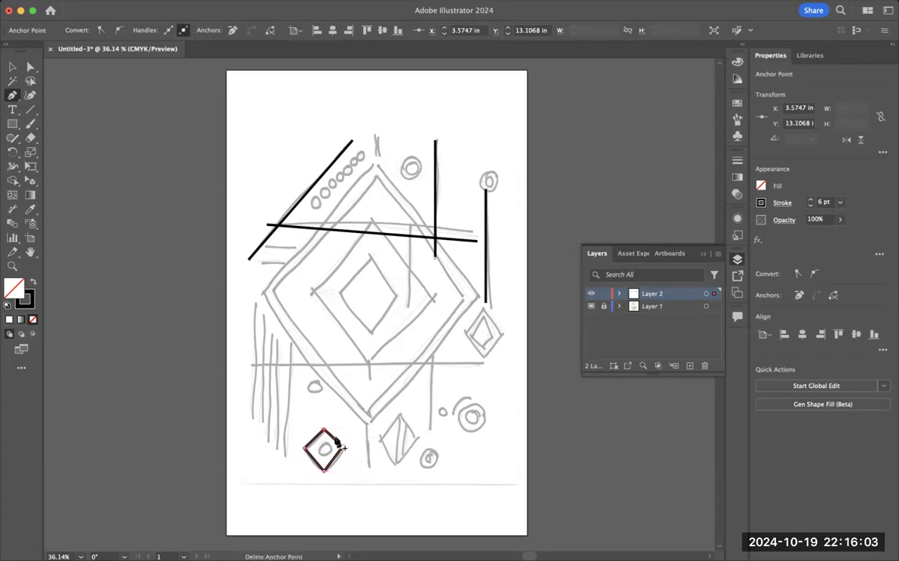
Step: Trace the striped diamond at the artboard's bottom centre as a closed four-corner path with its right corner at about X 7.00, Y 13.45 in
{"action": "left_click", "coordinate": [381, 438]}
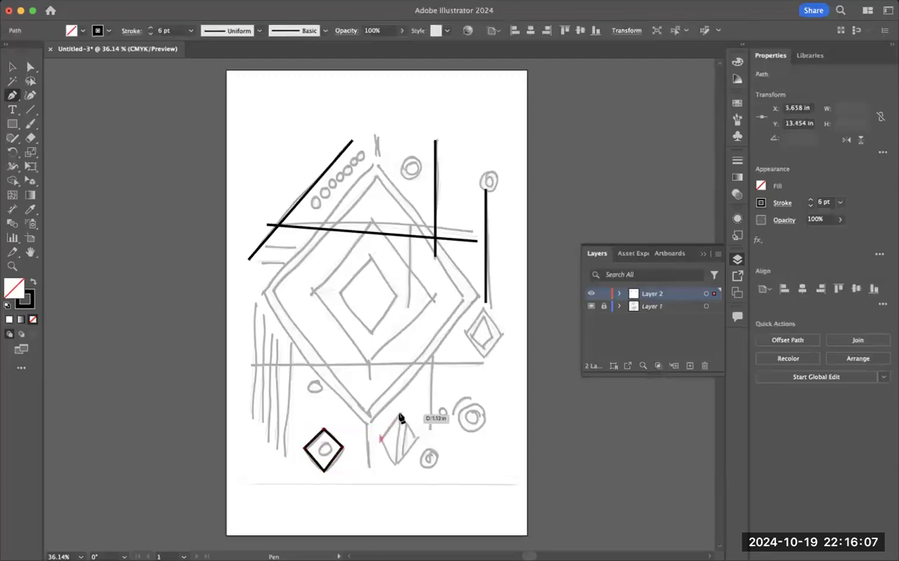
{"action": "left_click", "coordinate": [399, 416]}
{"action": "left_click", "coordinate": [399, 464]}
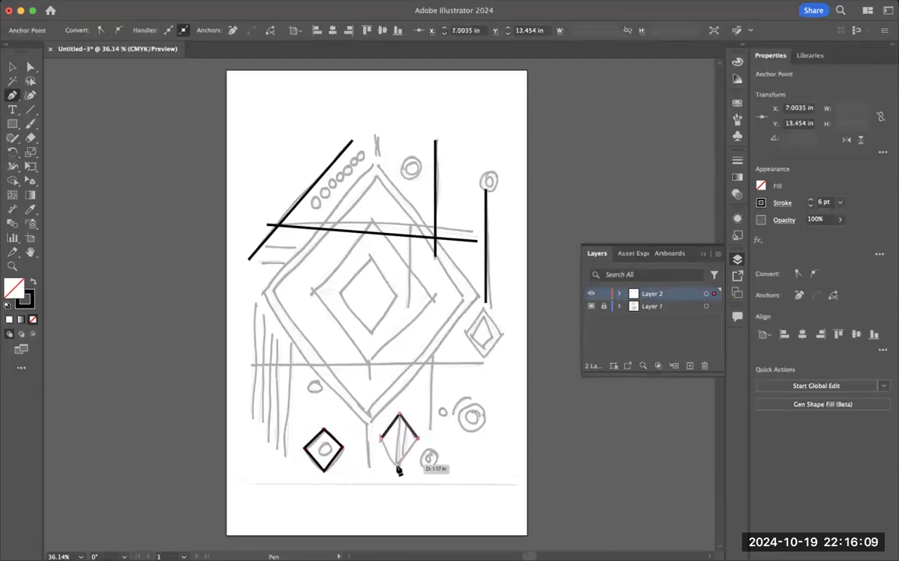
{"action": "left_click", "coordinate": [382, 439]}
Step: Trace the outer diamond below the right stem as a closed path, top corner about X 9.48, Y 8.70 in, right corner about X 10.06, Y 9.61 in
{"action": "left_click", "coordinate": [484, 311]}
{"action": "left_click", "coordinate": [466, 335]}
{"action": "left_click", "coordinate": [484, 359]}
{"action": "left_click", "coordinate": [502, 335]}
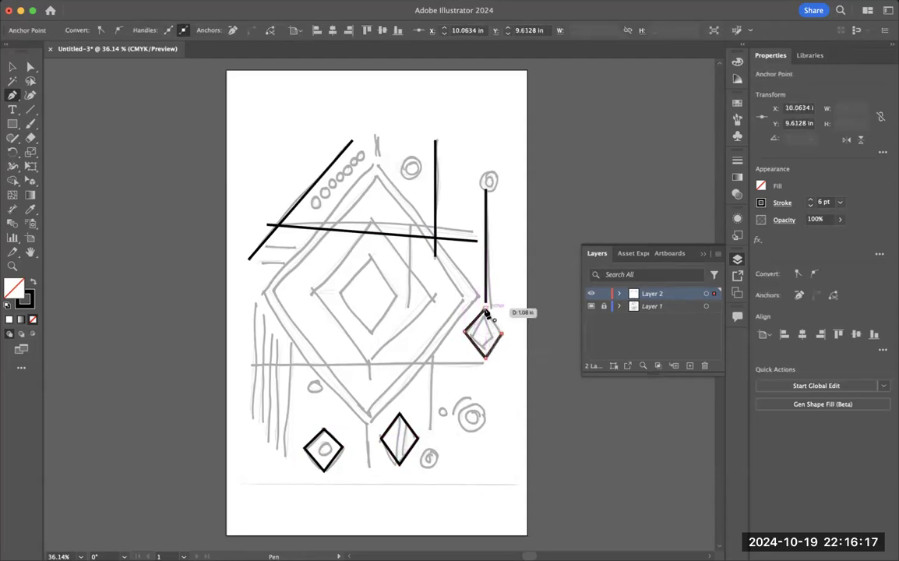
{"action": "left_click", "coordinate": [484, 311]}
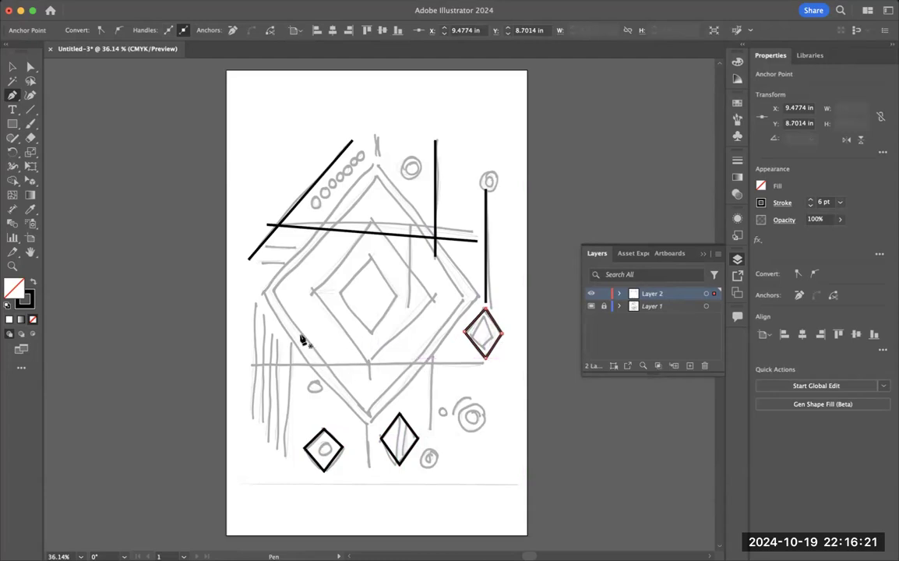
Step: Trace the two leftmost vertical lines at X about 1.08 in (Y 8.5 to 12.85 in) and X about 1.38 in (Y 8.88 to 13.02 in)
{"action": "left_click", "coordinate": [255, 302]}
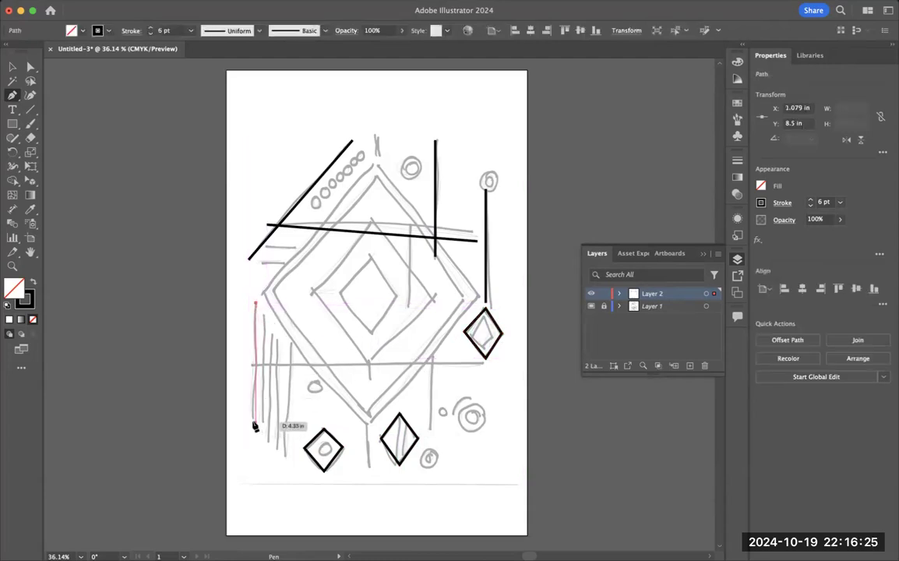
{"action": "left_click", "coordinate": [256, 422]}
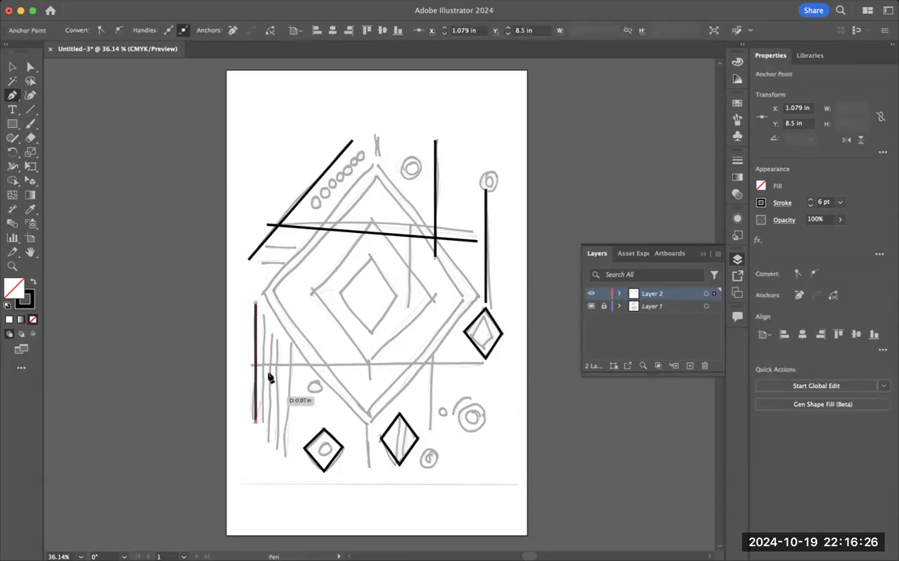
{"action": "left_click", "coordinate": [264, 314]}
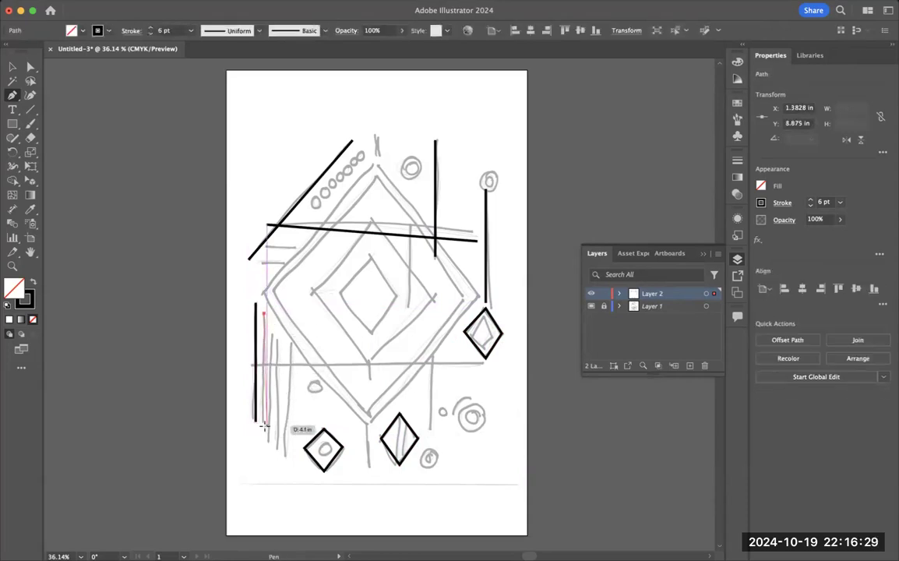
{"action": "left_click", "coordinate": [264, 427]}
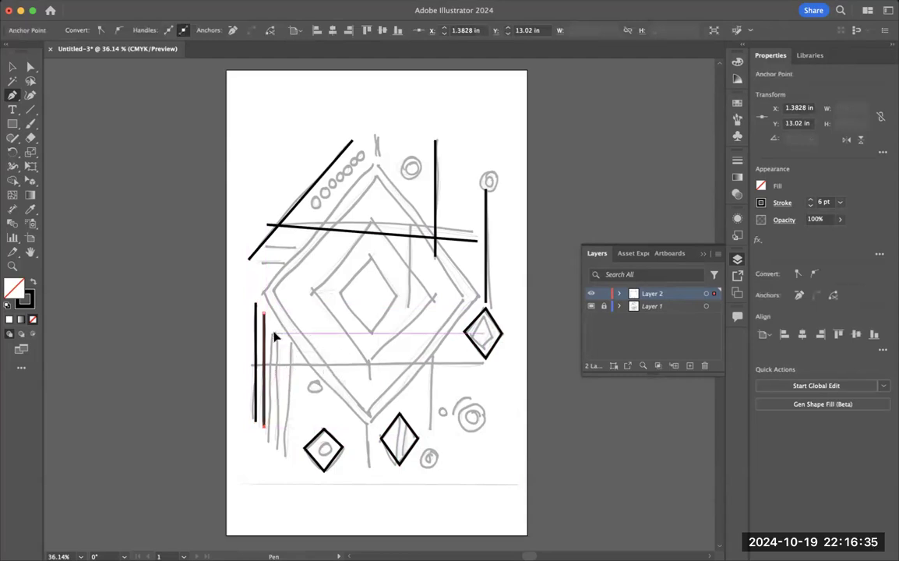
Step: Trace two more lines of the left vertical cluster at X about 1.77 in (Y 9.61 to 13.63 in) and X about 2.12 in (Y 9.96 to 14.04 in)
{"action": "left_click", "coordinate": [274, 337]}
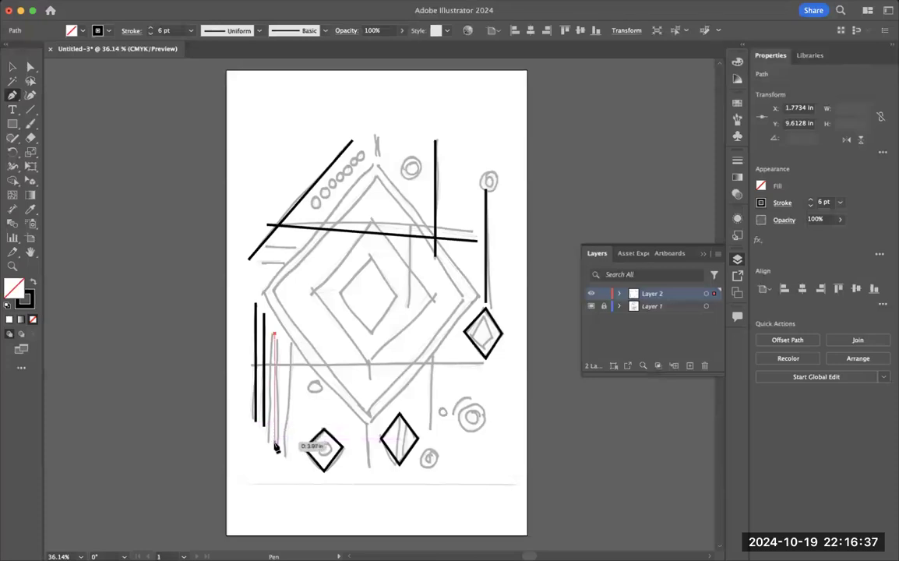
{"action": "left_click", "coordinate": [275, 446]}
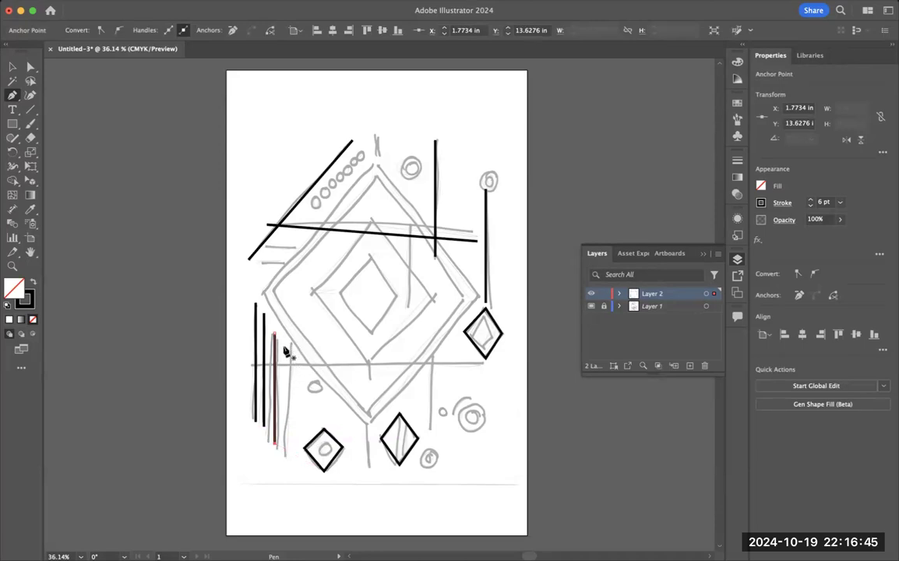
{"action": "left_click", "coordinate": [283, 344]}
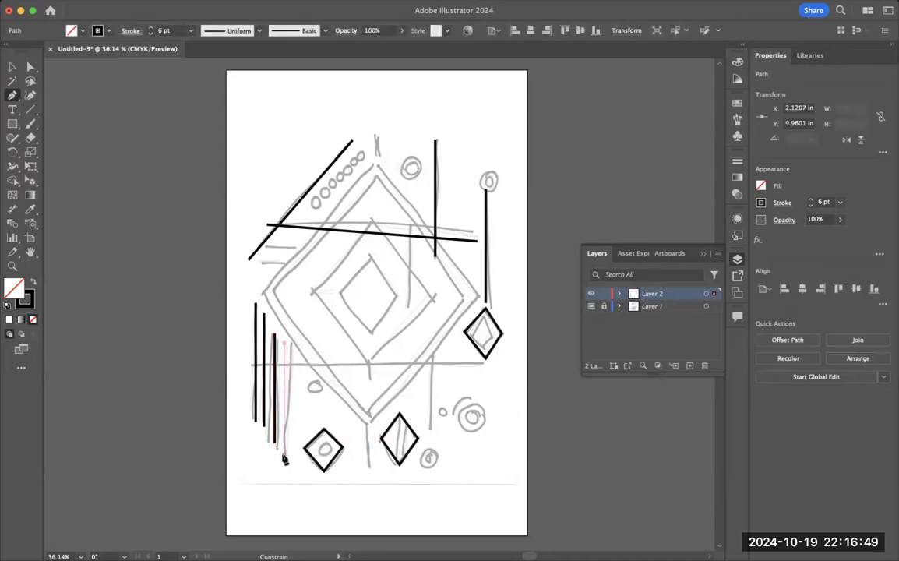
{"action": "left_click", "coordinate": [285, 459]}
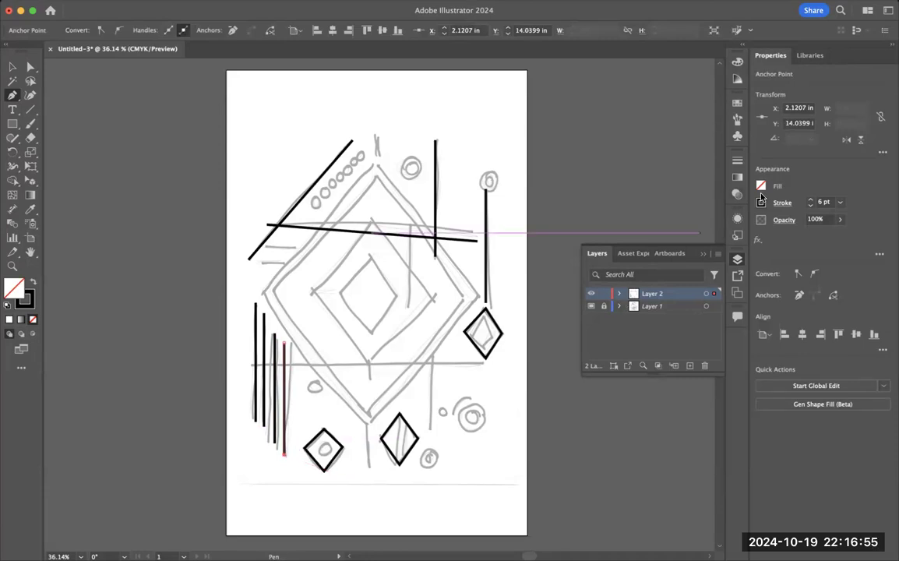
Step: Hide sketch Layer 1 and reshape the diamond below the right stem, moving its left corner to about X 8.80, Y 9.67 in and lowering its top corner
{"action": "left_click", "coordinate": [590, 306]}
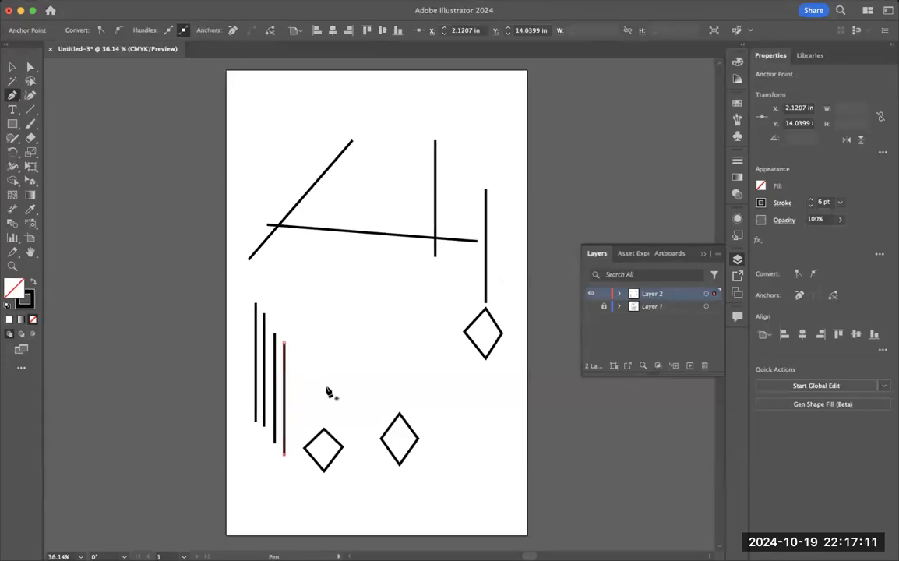
{"action": "left_click", "coordinate": [30, 67]}
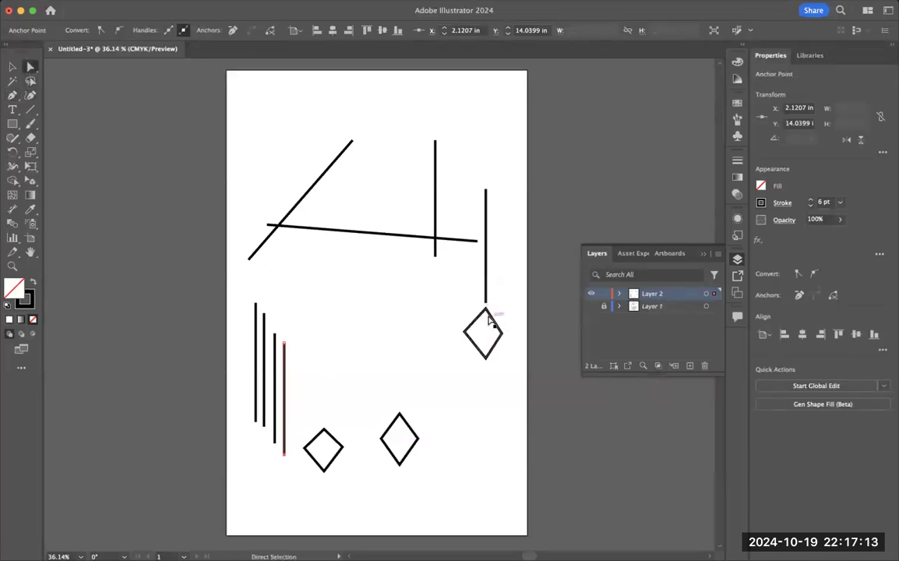
{"action": "left_click", "coordinate": [501, 336]}
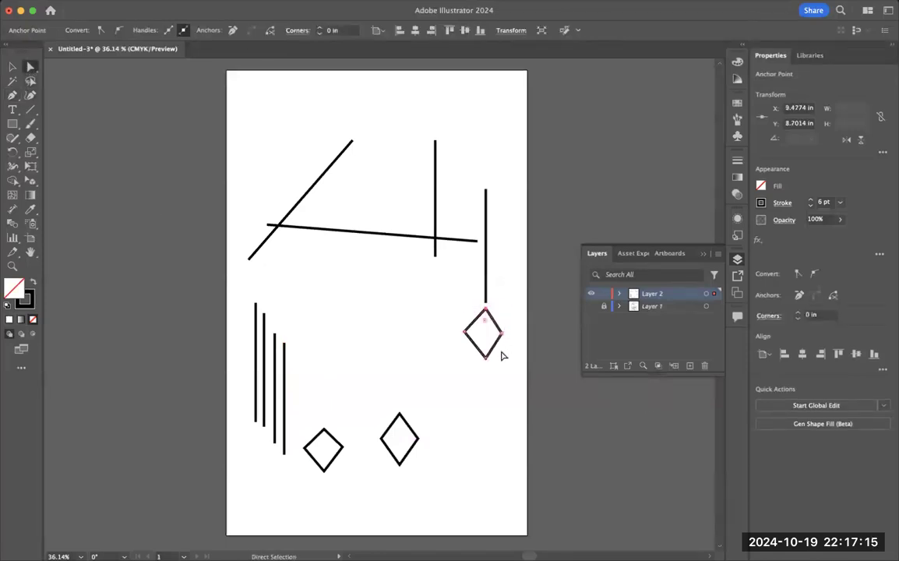
{"action": "key", "text": "super+equal"}
{"action": "key", "text": "super+equal"}
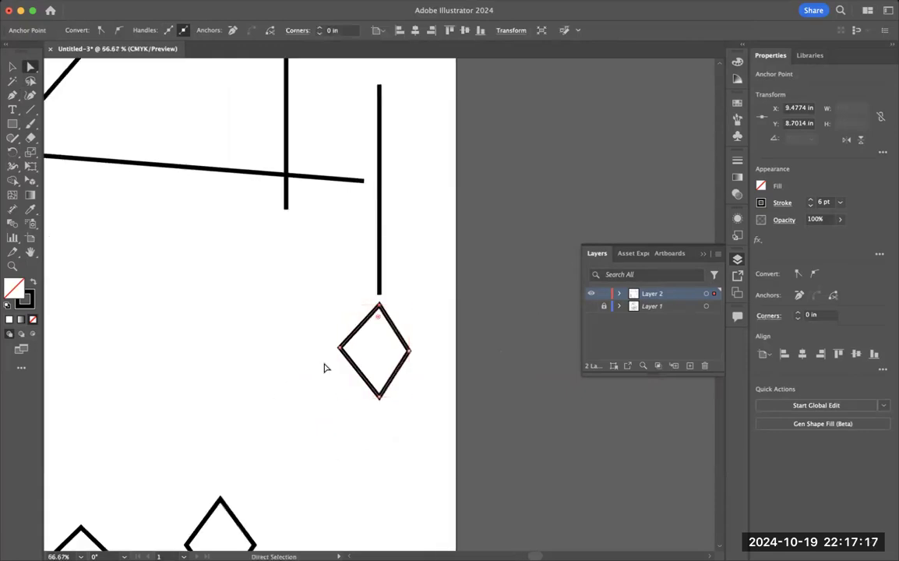
{"action": "left_click_drag", "start_coordinate": [340, 349], "coordinate": [346, 354]}
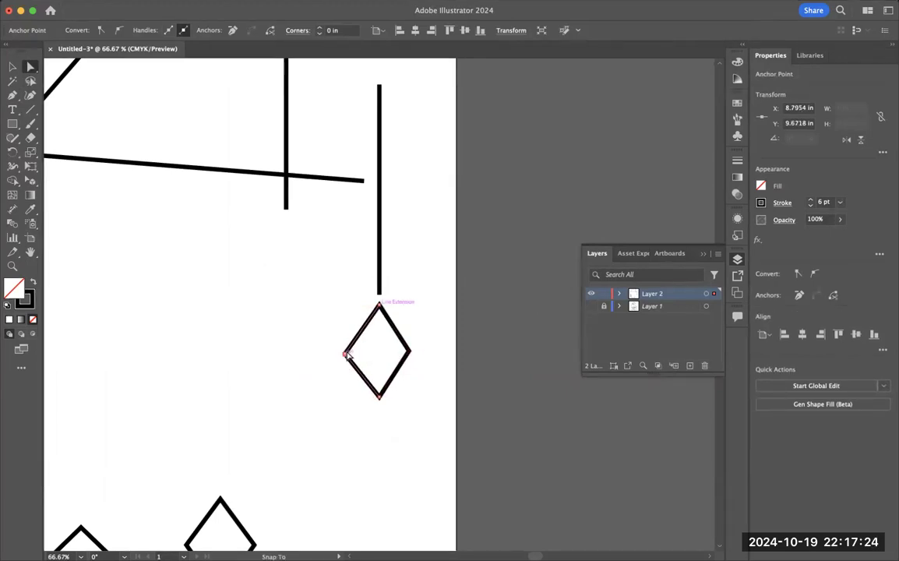
{"action": "left_click", "coordinate": [409, 354]}
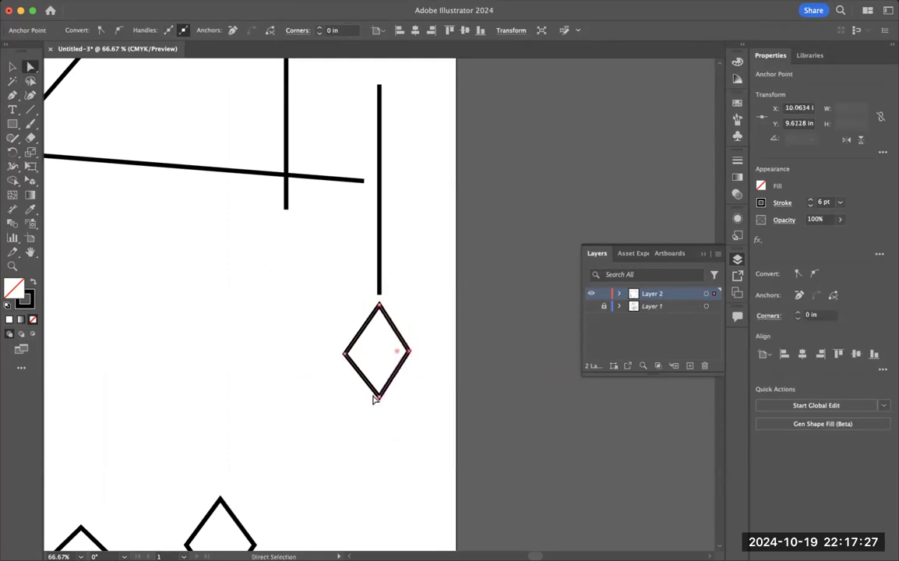
{"action": "left_click_drag", "start_coordinate": [379, 305], "coordinate": [377, 318]}
Step: Try raising the bottom corners of the right and lower-left diamonds and shifting the lower-left diamond's right corner, and undo these edits
{"action": "left_click_drag", "start_coordinate": [381, 397], "coordinate": [380, 389]}
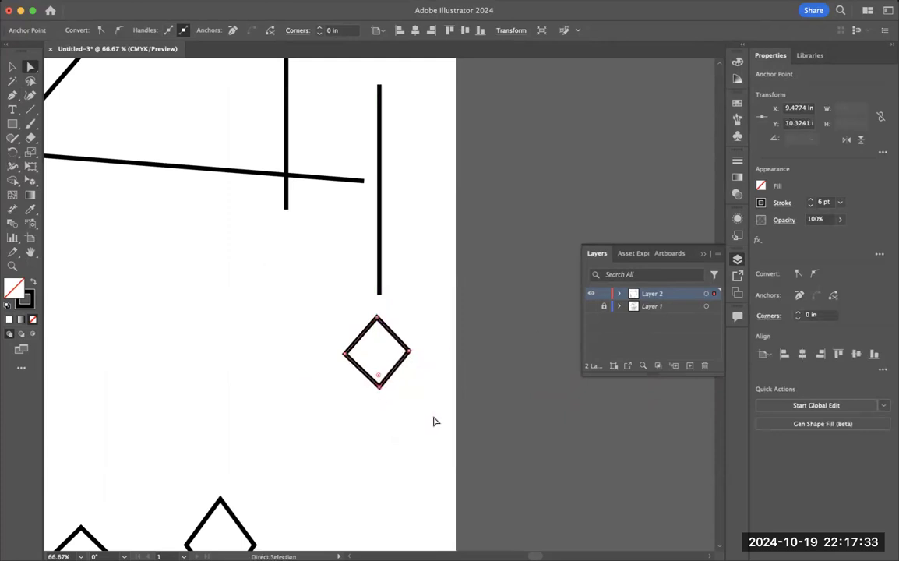
{"action": "scroll", "coordinate": [360, 437], "scroll_direction": "down", "scroll_amount": 5}
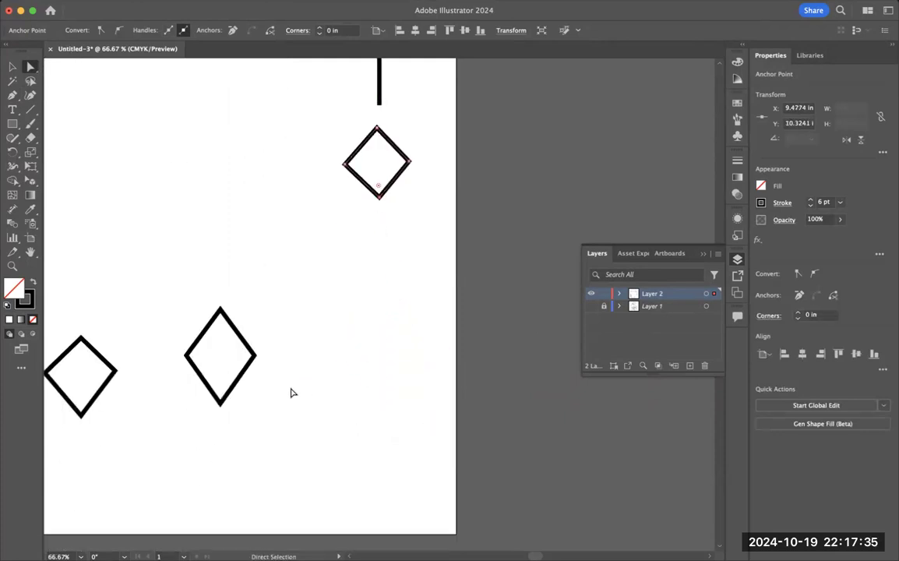
{"action": "scroll", "coordinate": [304, 385], "scroll_direction": "left", "scroll_amount": 5}
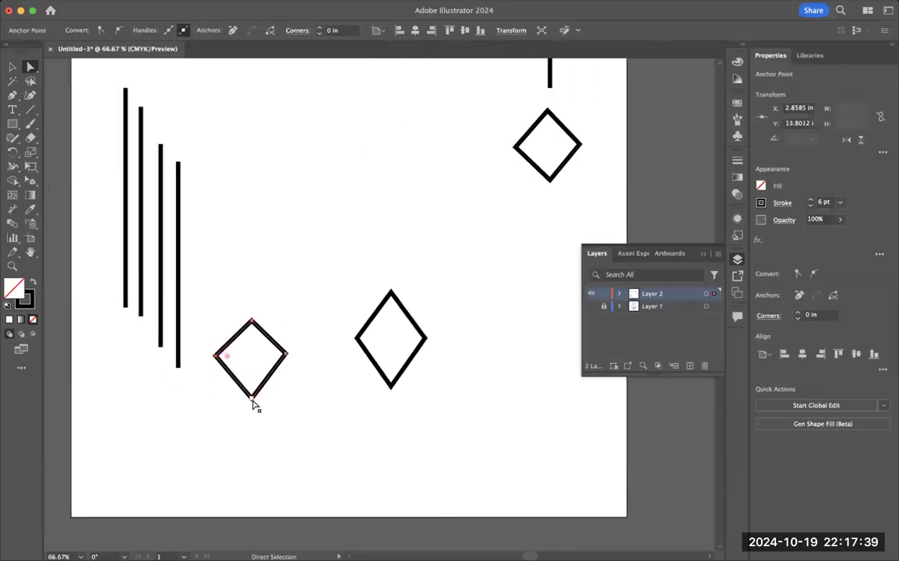
{"action": "left_click_drag", "start_coordinate": [254, 398], "coordinate": [261, 385]}
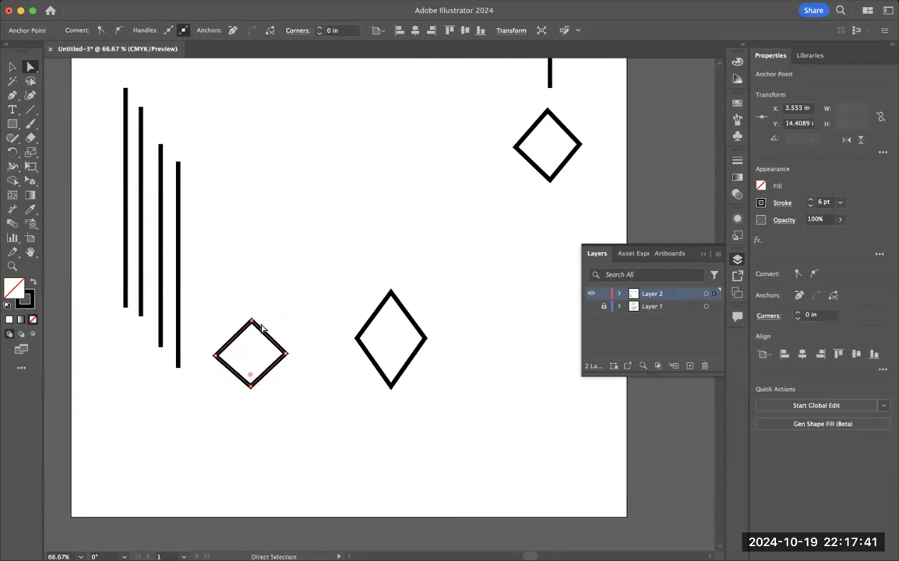
{"action": "left_click_drag", "start_coordinate": [252, 321], "coordinate": [307, 381]}
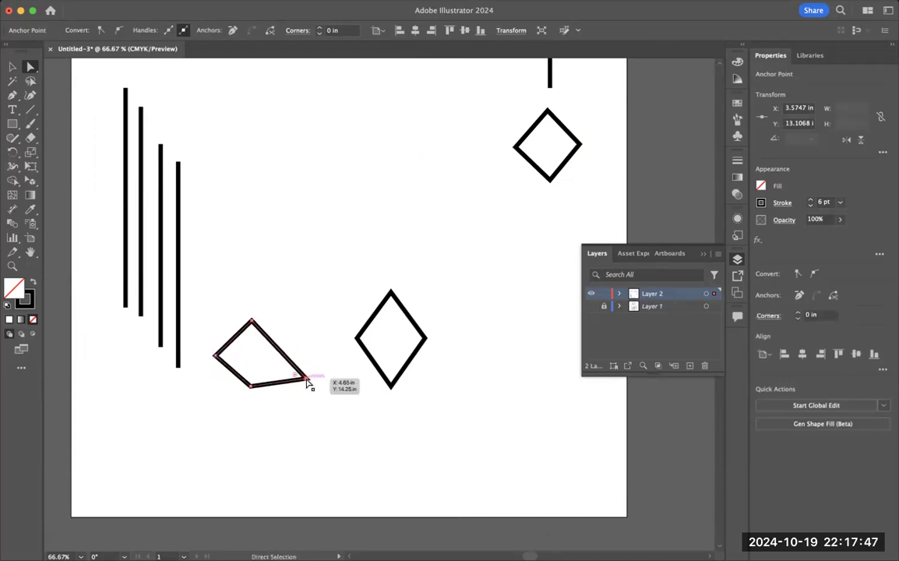
{"action": "key", "text": "super+z"}
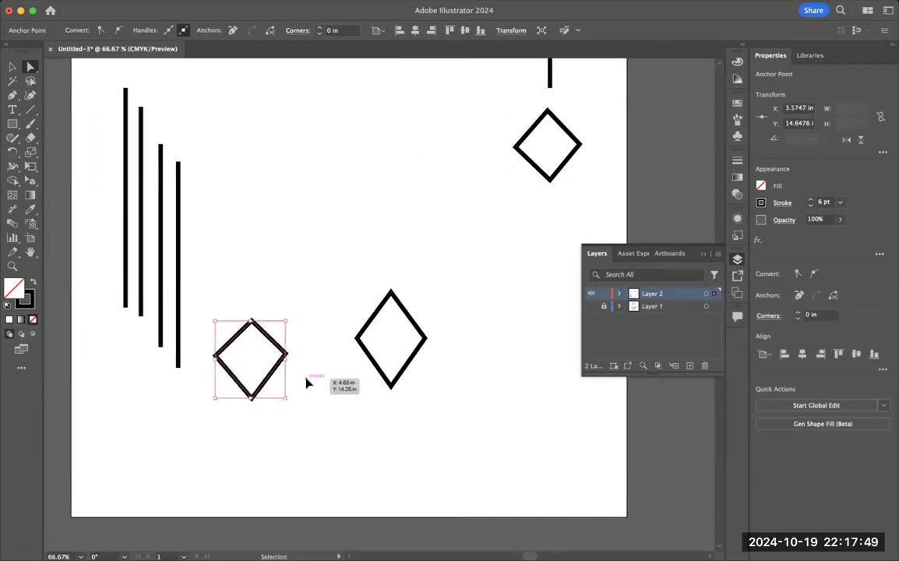
{"action": "key", "text": "super+z"}
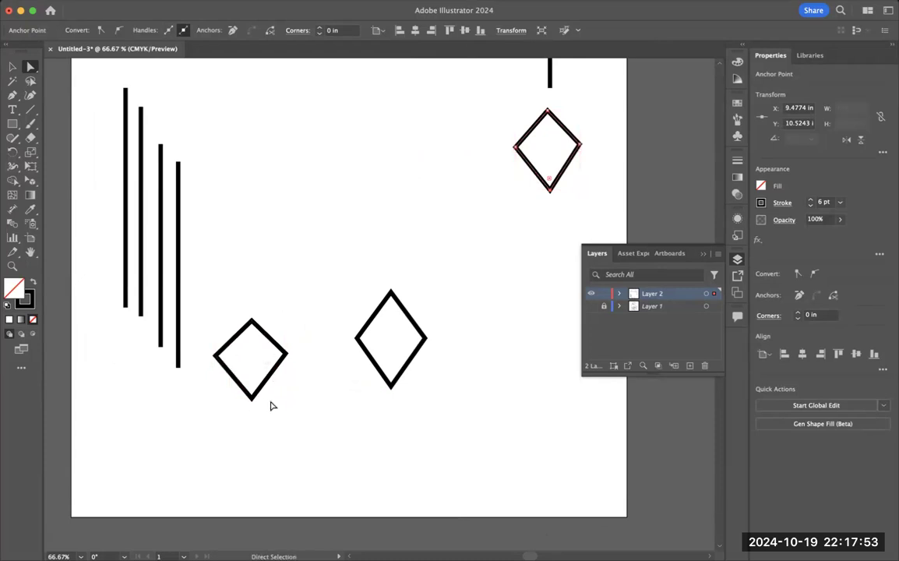
Step: Show sketch Layer 1 again and trace the outer ring between the diagonal and the upper vertical line with a circle about 1.13 in across
{"action": "key", "text": "super+0"}
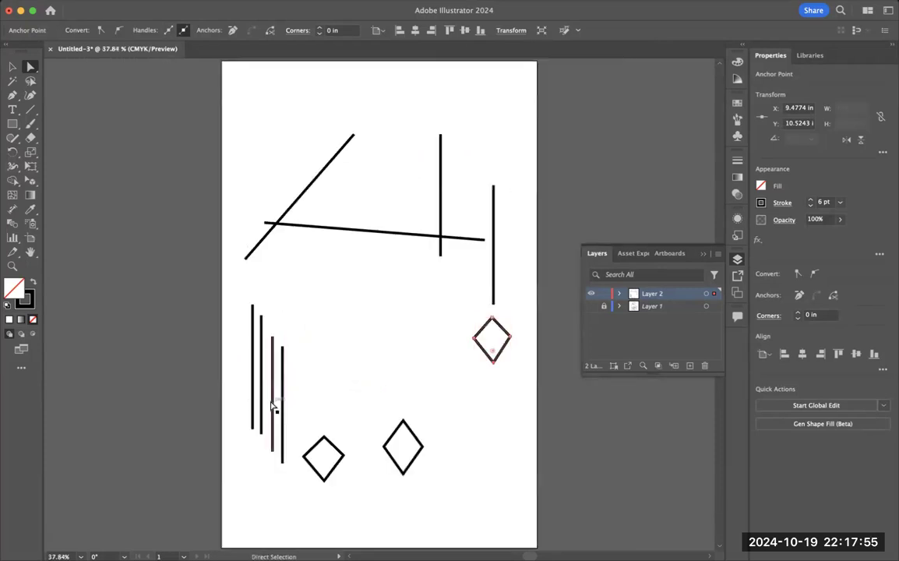
{"action": "left_click", "coordinate": [591, 306]}
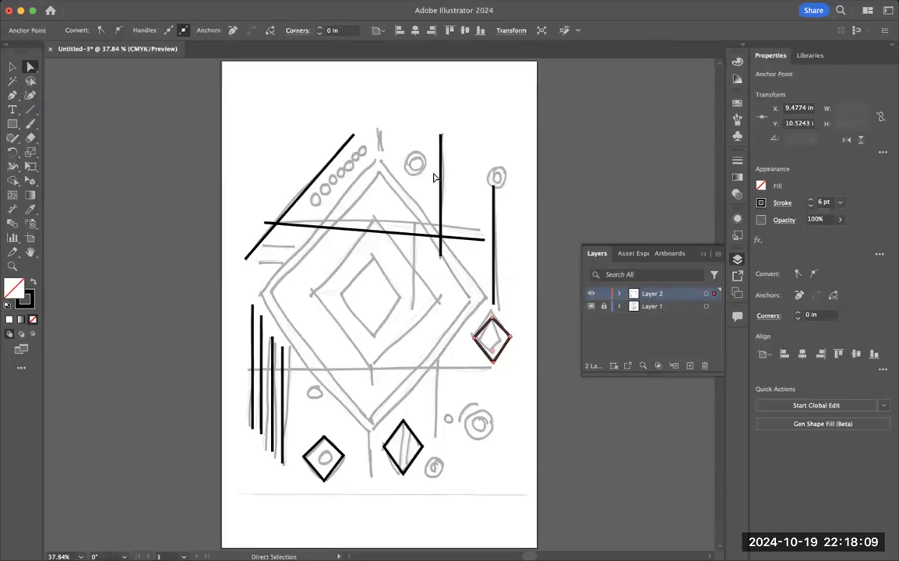
{"action": "key", "text": "super+equal"}
{"action": "key", "text": "super+equal"}
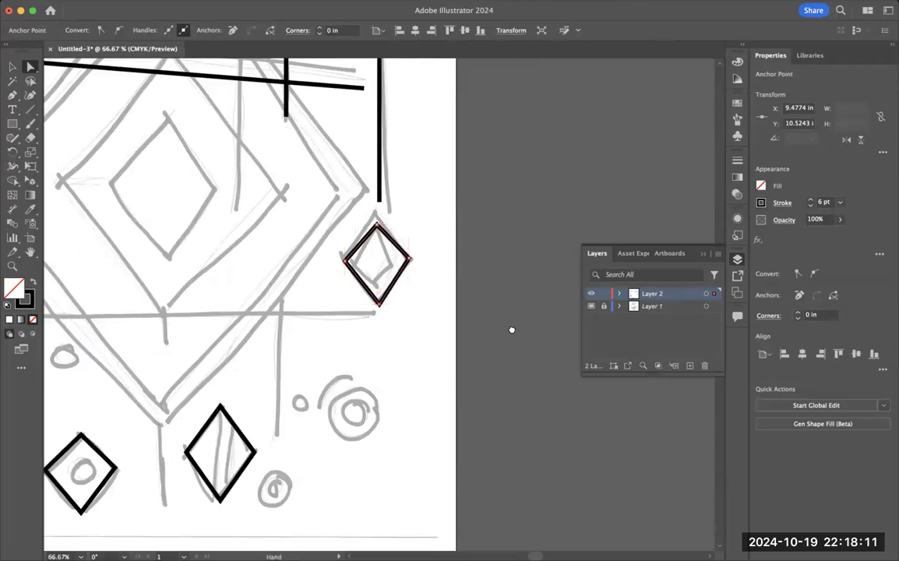
{"action": "scroll", "coordinate": [512, 330], "scroll_direction": "up", "scroll_amount": 6}
{"action": "scroll", "coordinate": [512, 330], "scroll_direction": "left", "scroll_amount": 3}
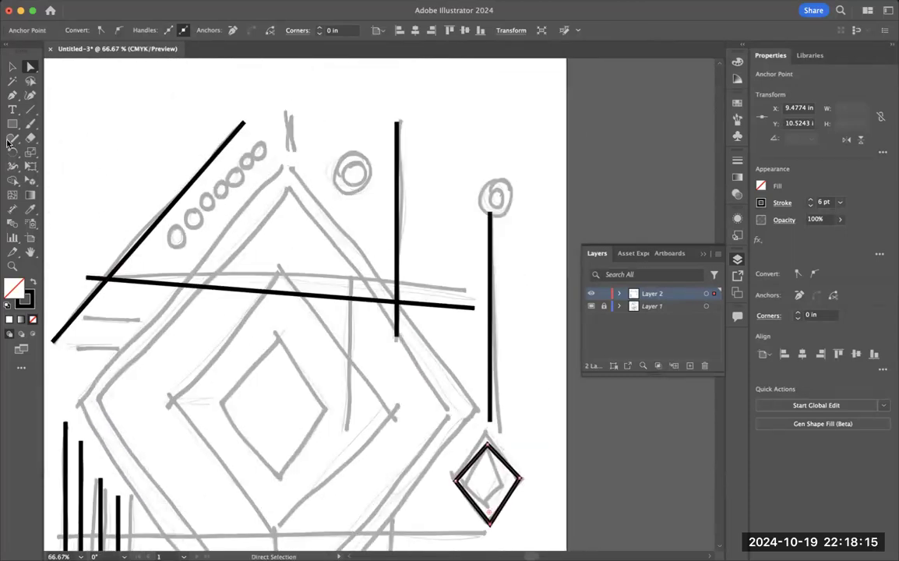
{"action": "left_click", "coordinate": [12, 123]}
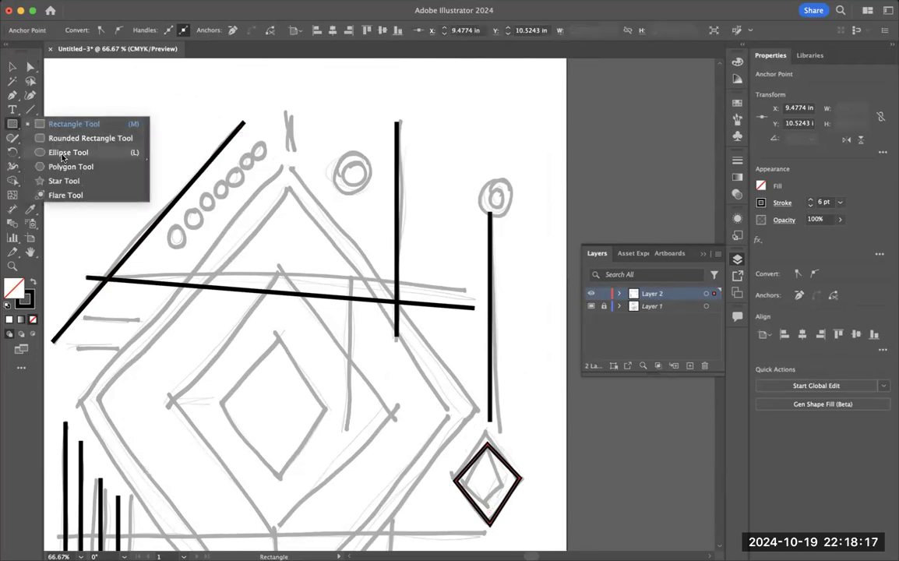
{"action": "left_click", "coordinate": [62, 153]}
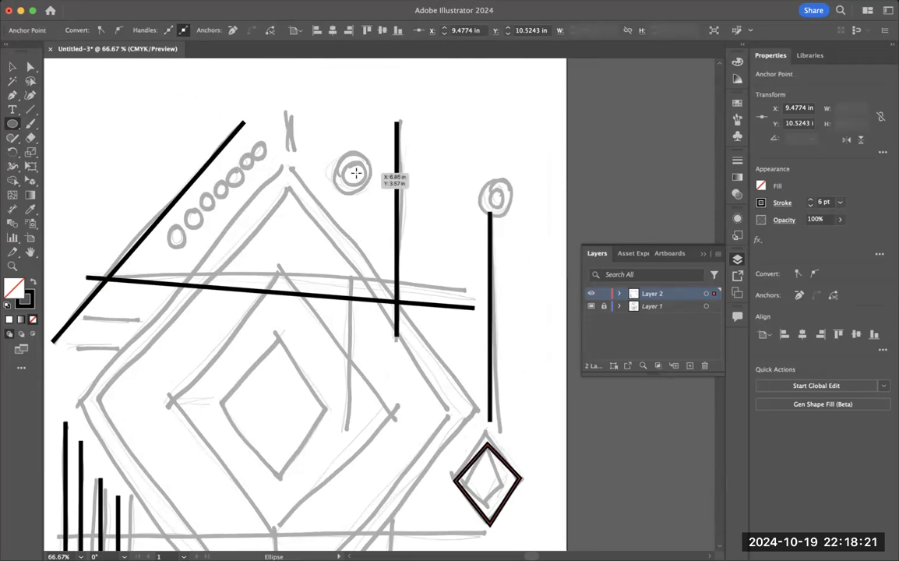
{"action": "left_click_drag", "start_coordinate": [352, 172], "coordinate": [378, 212]}
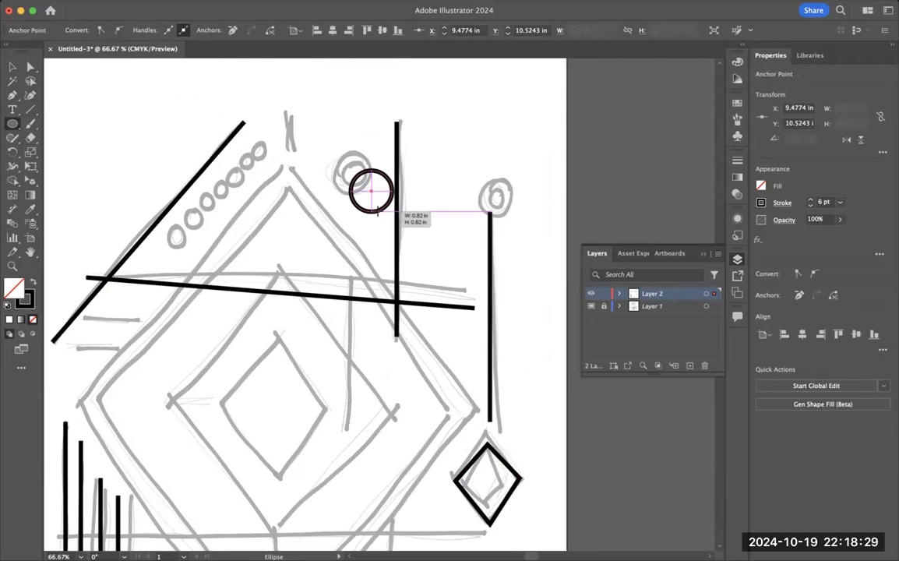
{"action": "mouse_move", "coordinate": [377, 212]}
{"action": "left_mouse_down"}
{"action": "mouse_move", "coordinate": [367, 193]}
{"action": "mouse_move", "coordinate": [379, 208]}
{"action": "mouse_move", "coordinate": [371, 200]}
{"action": "left_mouse_up"}
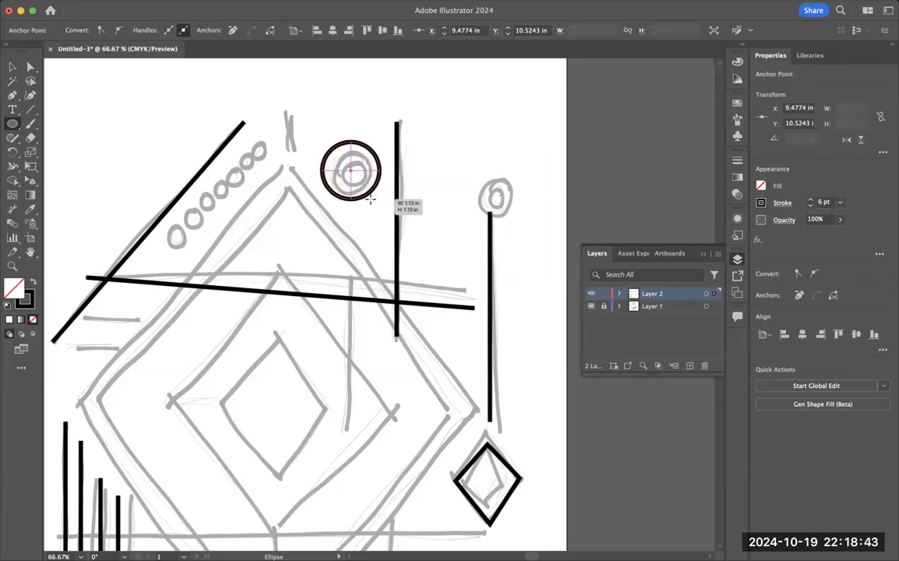
{"action": "left_click_drag", "start_coordinate": [371, 199], "coordinate": [371, 200]}
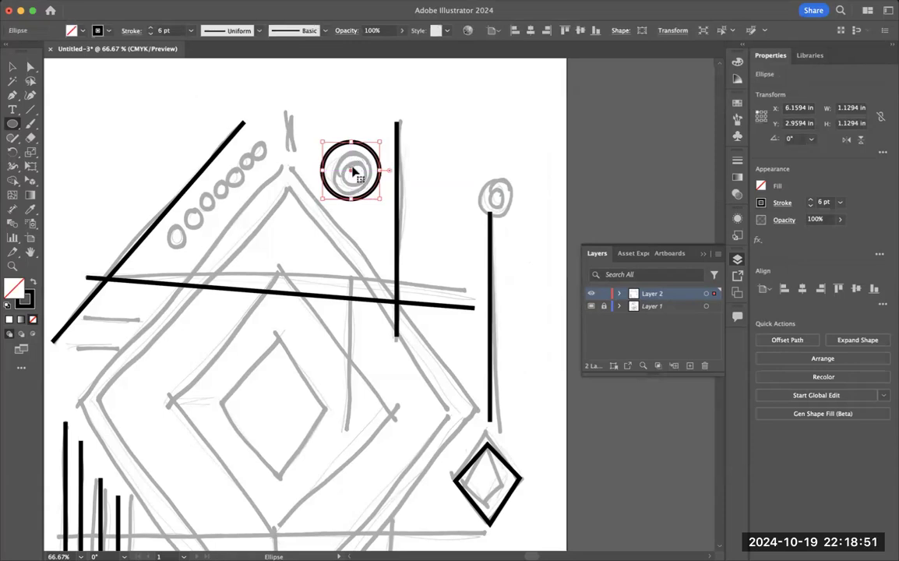
Step: Add a smaller concentric circle inside the 1.13 in circle
{"action": "left_click_drag", "start_coordinate": [351, 166], "coordinate": [362, 181]}
{"action": "left_click", "coordinate": [13, 68]}
{"action": "left_click_drag", "start_coordinate": [360, 180], "coordinate": [399, 192]}
{"action": "left_click", "coordinate": [500, 135]}
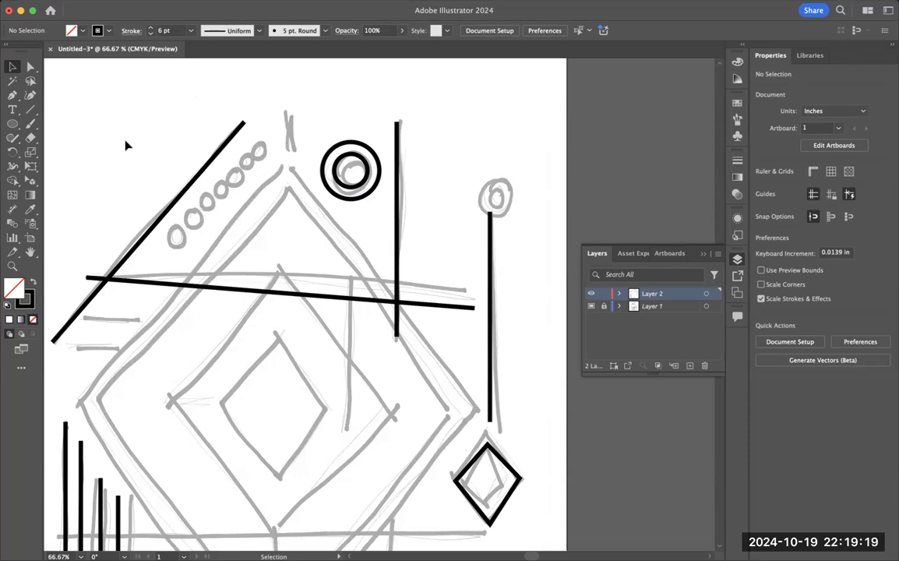
Step: Draw a circle about 0.46 in across at the lower end of the sketched bead row and copy it into five circles along the diagonal line
{"action": "left_click", "coordinate": [12, 124]}
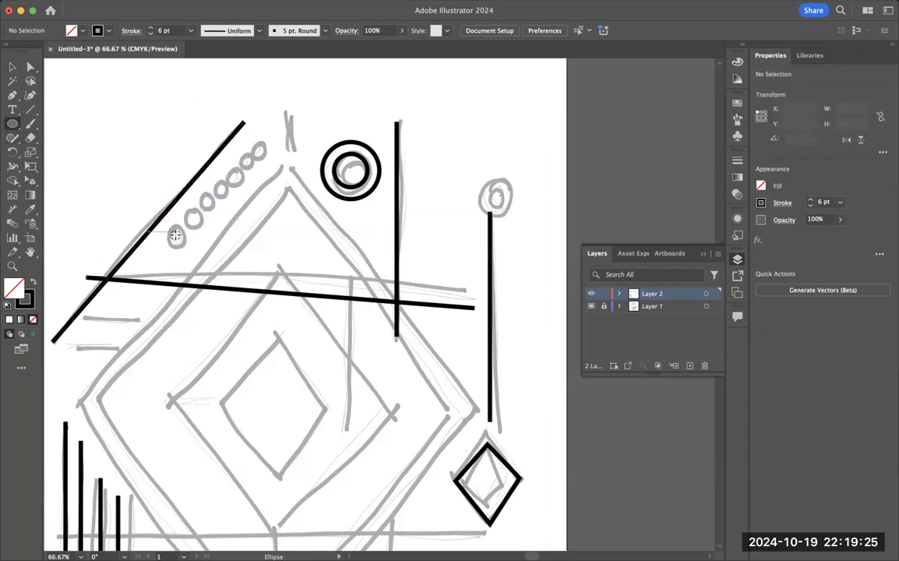
{"action": "left_click_drag", "start_coordinate": [176, 236], "coordinate": [186, 247]}
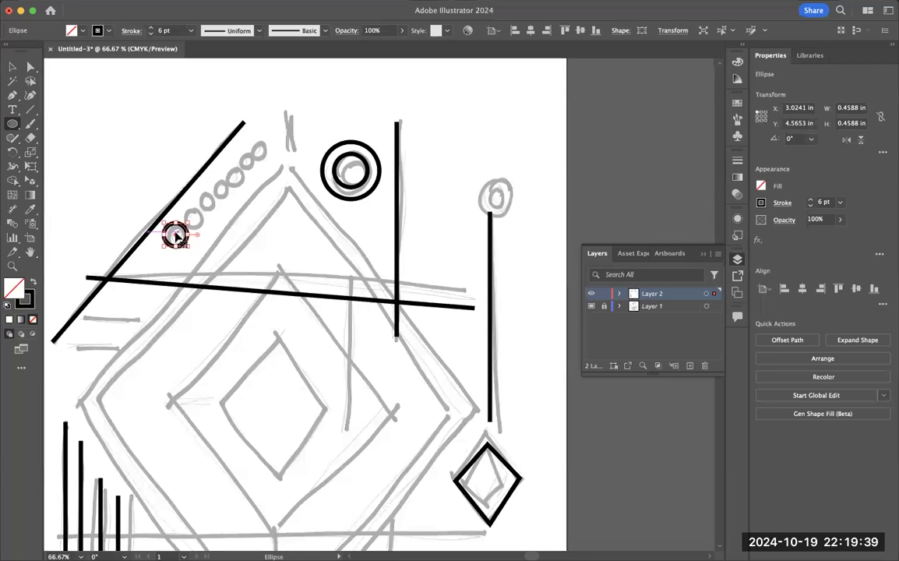
{"action": "left_click", "coordinate": [12, 66]}
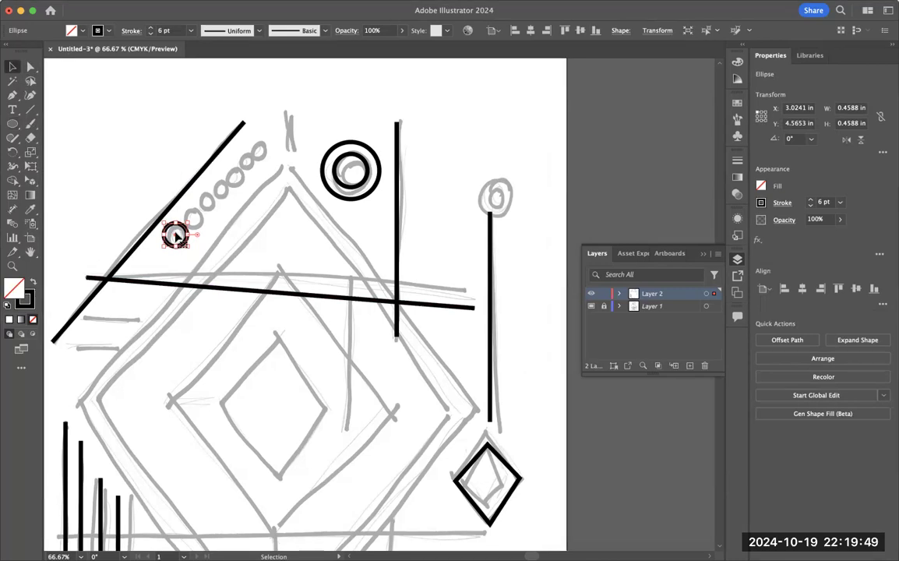
{"action": "left_click_drag", "start_coordinate": [175, 236], "coordinate": [199, 213]}
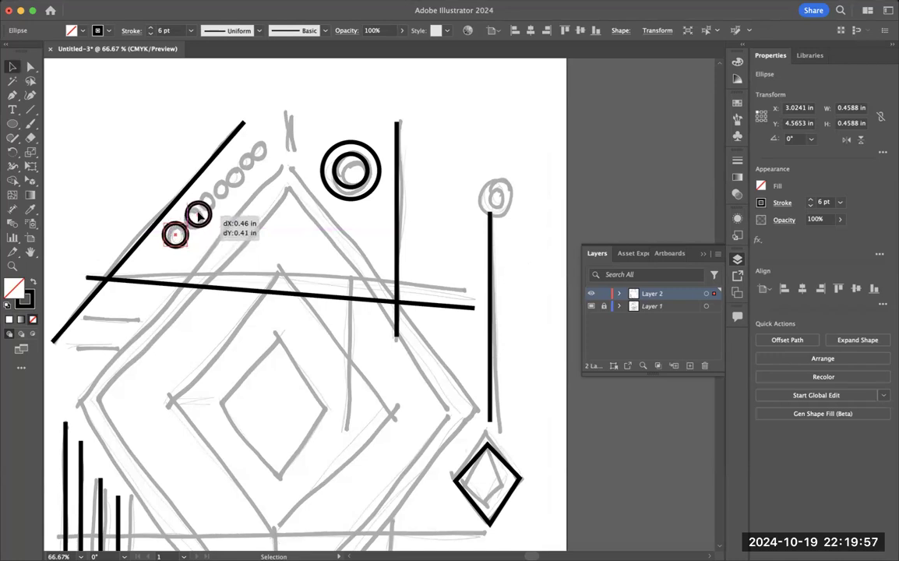
{"action": "left_click_drag", "start_coordinate": [200, 215], "coordinate": [196, 215]}
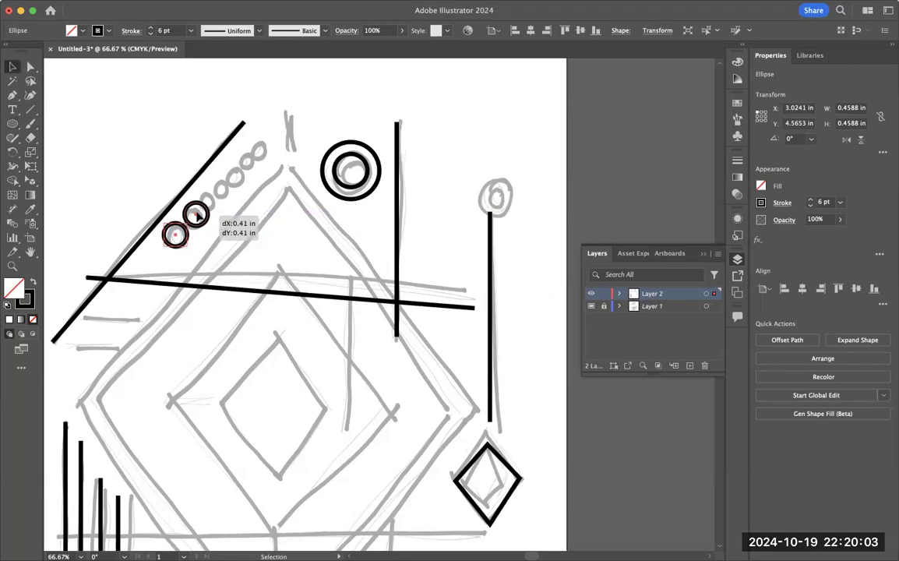
{"action": "left_click_drag", "start_coordinate": [197, 214], "coordinate": [272, 153]}
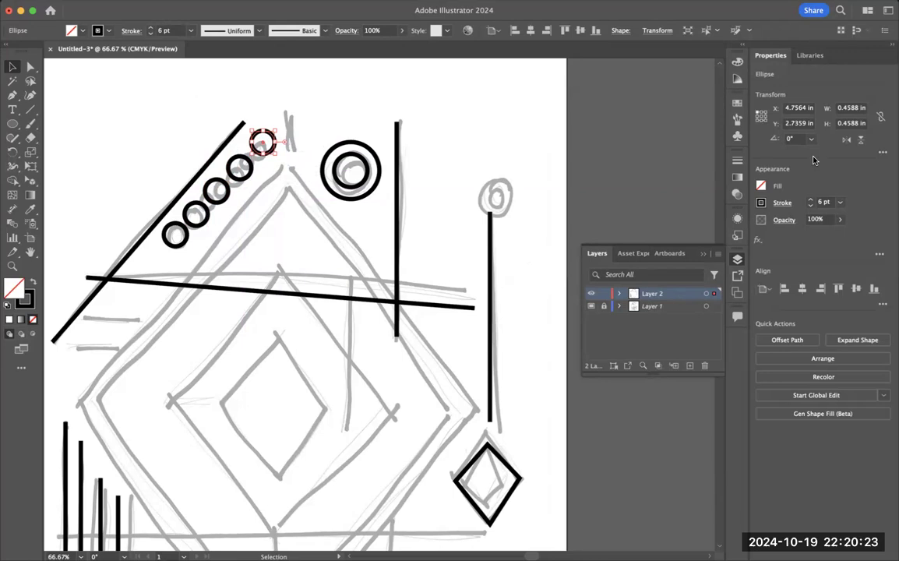
Step: Hide sketch Layer 1 and even out the row of five circles, shifting the middle one right about 0.06 in and the two lowest down
{"action": "left_click", "coordinate": [591, 307]}
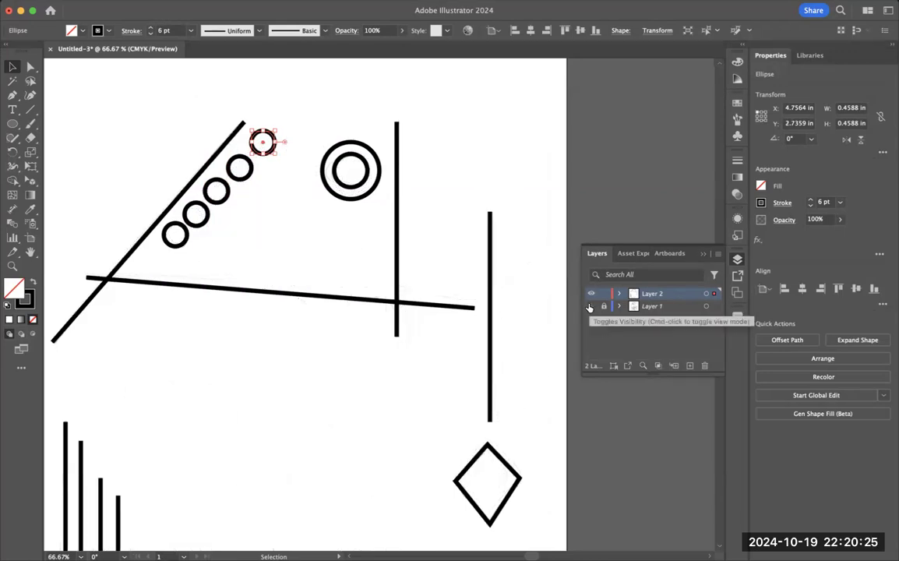
{"action": "left_click", "coordinate": [217, 191]}
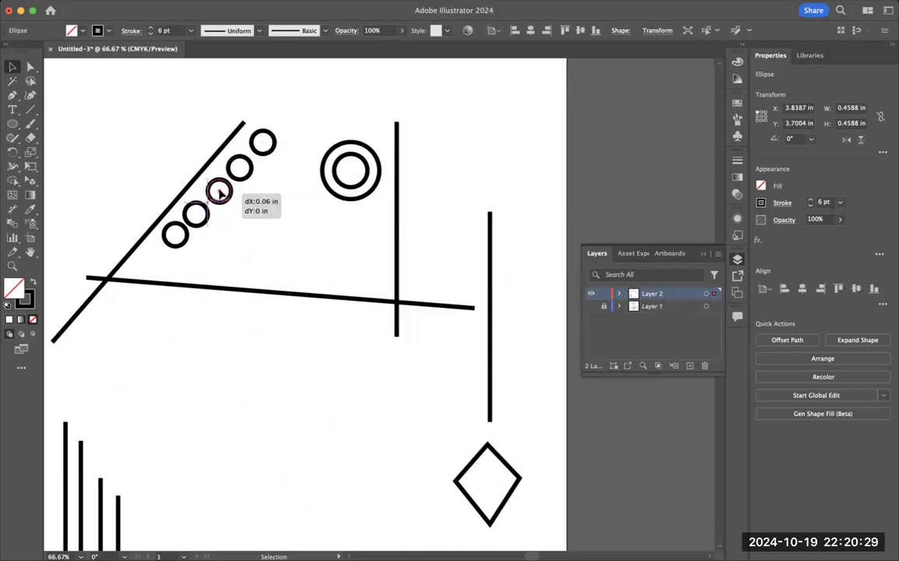
{"action": "left_click_drag", "start_coordinate": [239, 168], "coordinate": [241, 166]}
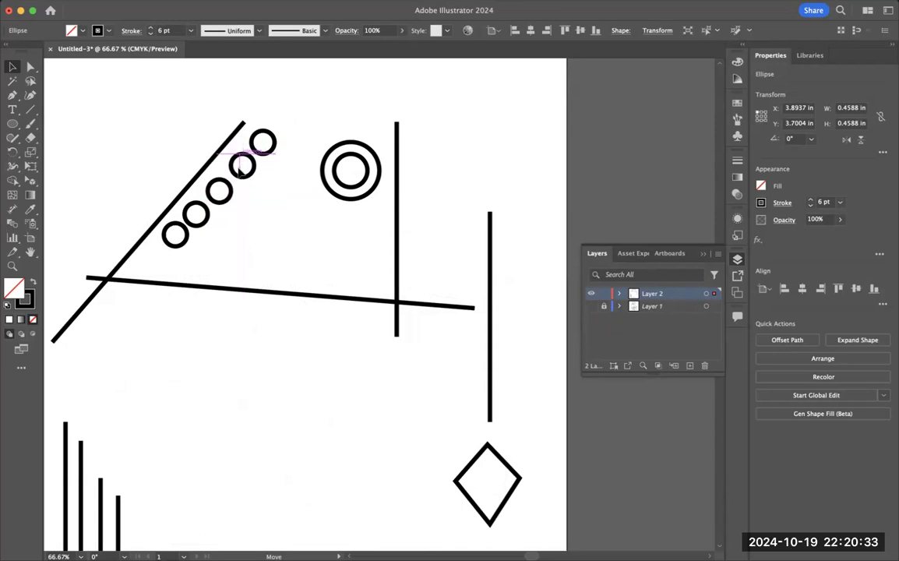
{"action": "left_click_drag", "start_coordinate": [239, 170], "coordinate": [240, 168]}
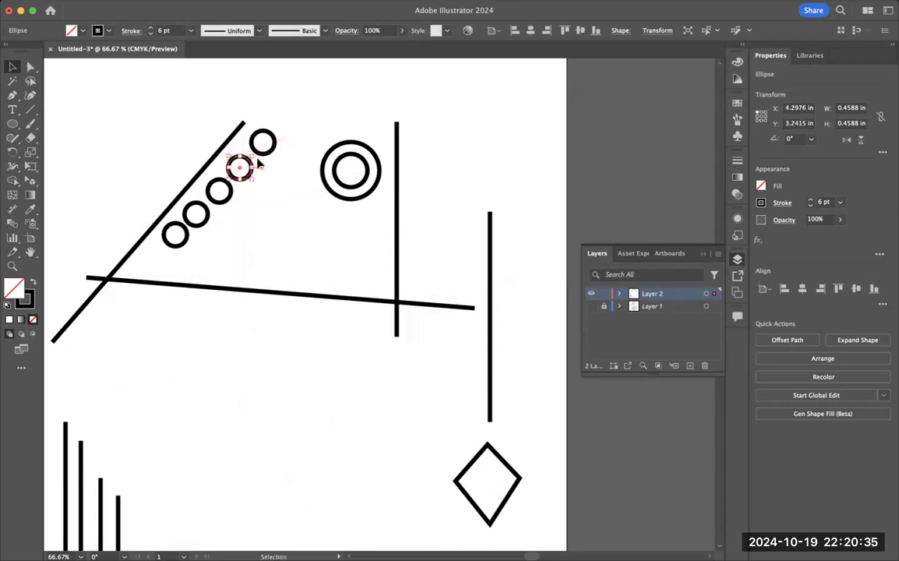
{"action": "left_click", "coordinate": [458, 126]}
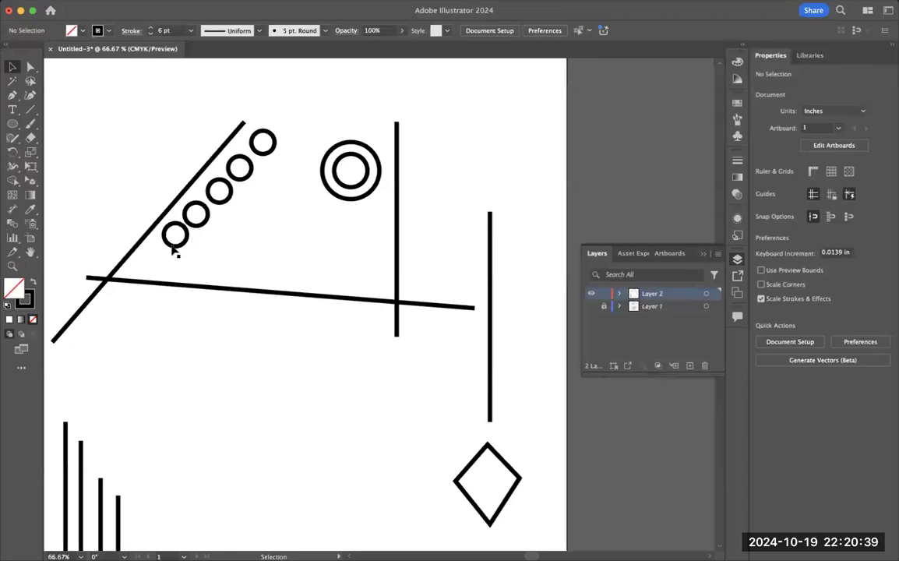
{"action": "left_click_drag", "start_coordinate": [172, 246], "coordinate": [169, 256]}
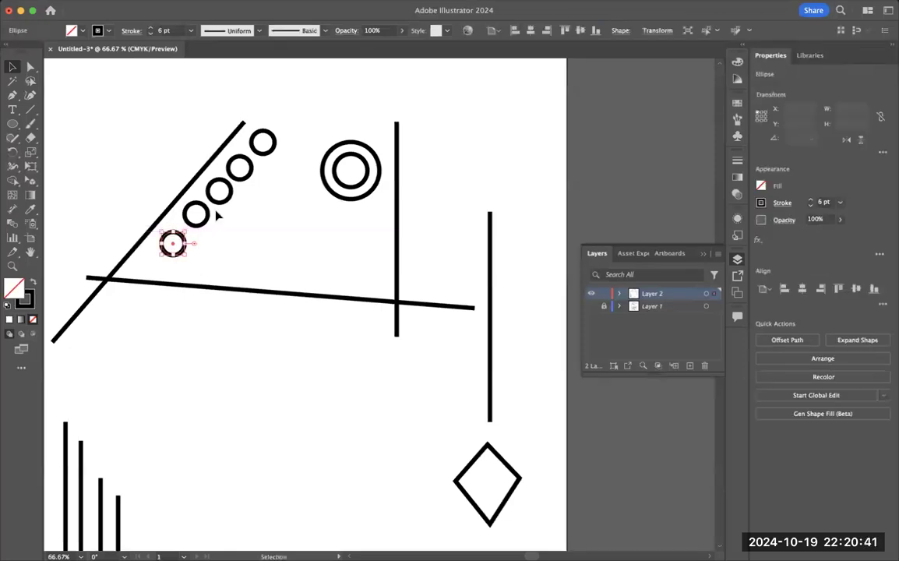
{"action": "left_click_drag", "start_coordinate": [205, 219], "coordinate": [205, 224]}
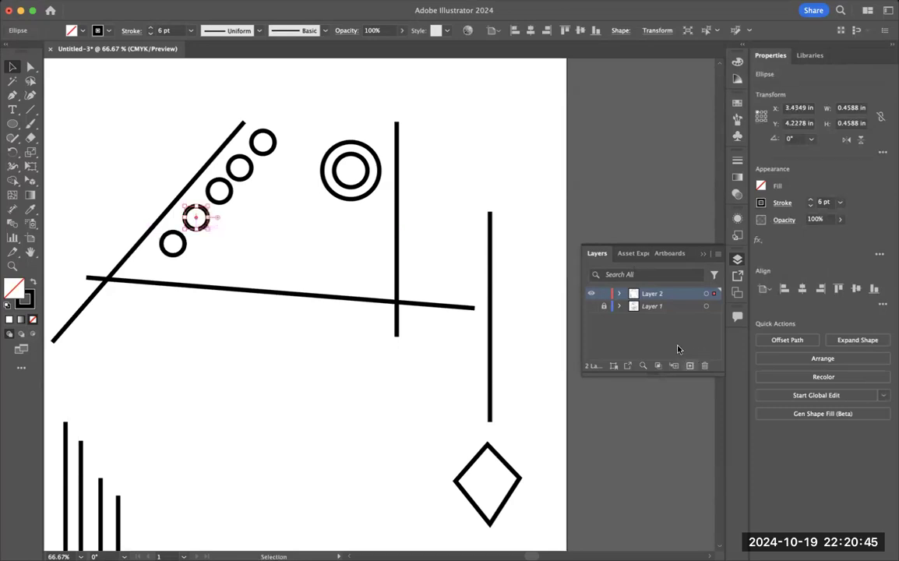
Step: Show Layer 1 and trace the outermost large diamond, with corners at about X 5.41, Y 3.47 in (top), X 5.06, Y 12.85 in (bottom) and X 9.25, Y 8.28 in (right)
{"action": "left_click", "coordinate": [592, 308]}
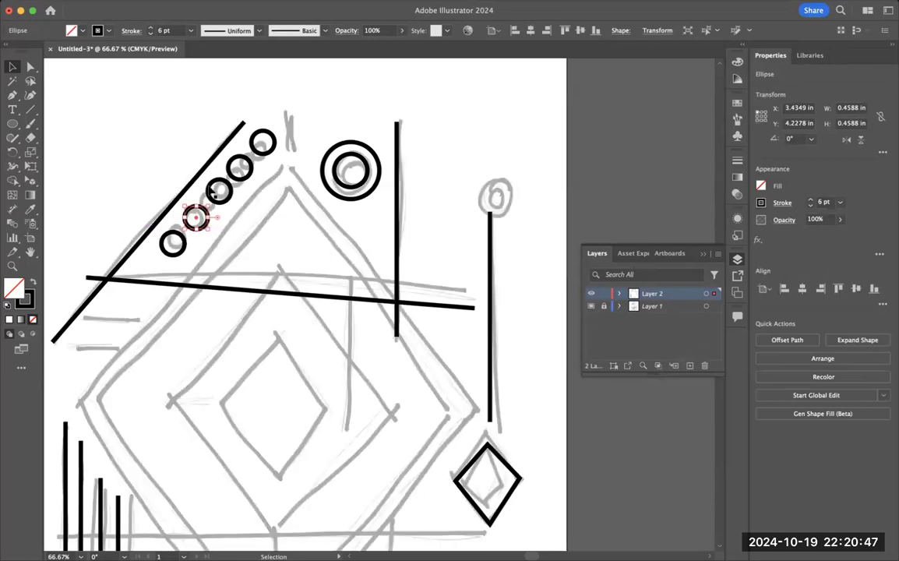
{"action": "key", "text": "p"}
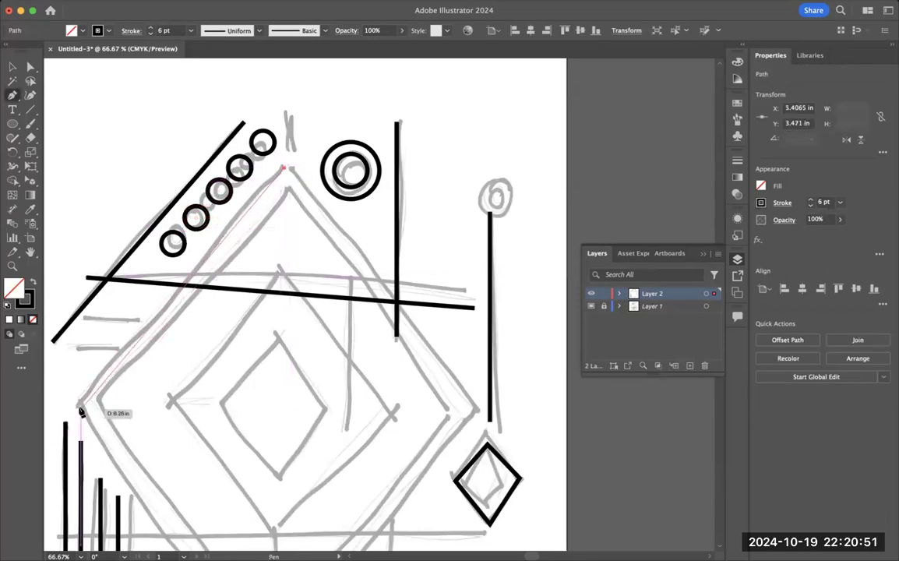
{"action": "left_click", "coordinate": [81, 406]}
{"action": "scroll", "coordinate": [129, 421], "scroll_direction": "down", "scroll_amount": 3}
{"action": "scroll", "coordinate": [129, 420], "scroll_direction": "down", "scroll_amount": 1}
{"action": "left_click", "coordinate": [267, 480]}
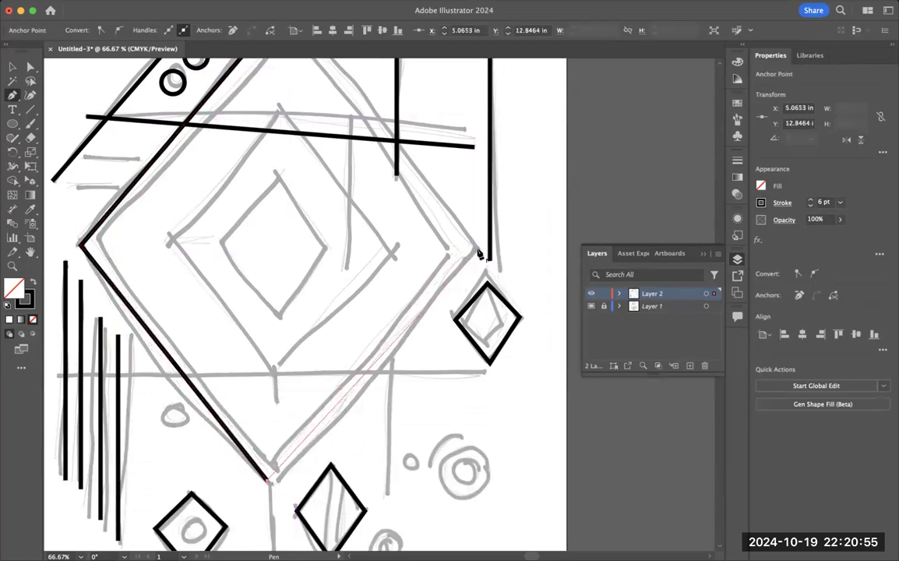
{"action": "left_click", "coordinate": [478, 251]}
{"action": "scroll", "coordinate": [382, 156], "scroll_direction": "up", "scroll_amount": 3}
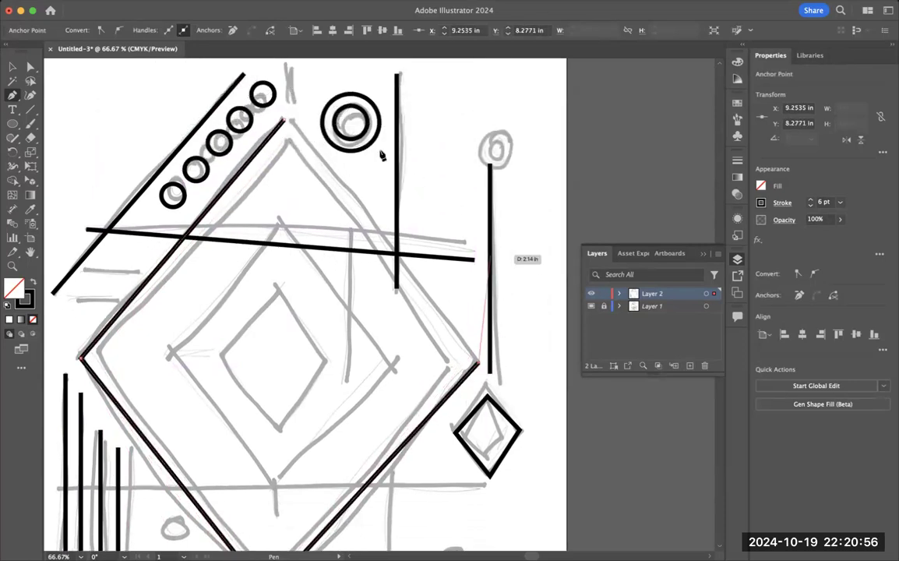
{"action": "left_click", "coordinate": [285, 120]}
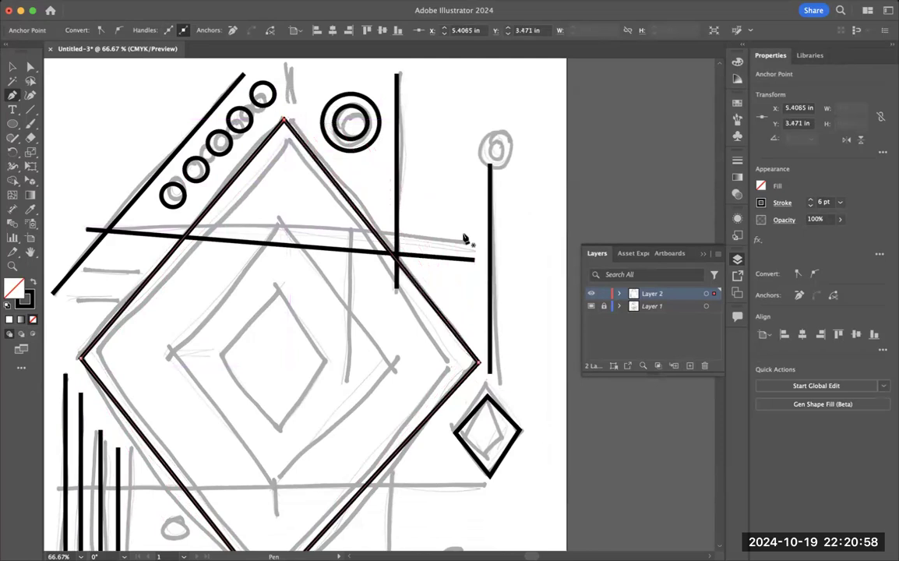
Step: Trace the second large diamond just inside the outermost one, with corners at about X 5.5, Y 3.98 in (top), X 1.77, Y 8.07 in (left) and X 8.67, Y 8.36 in (right)
{"action": "left_click", "coordinate": [289, 145]}
{"action": "left_click", "coordinate": [97, 357]}
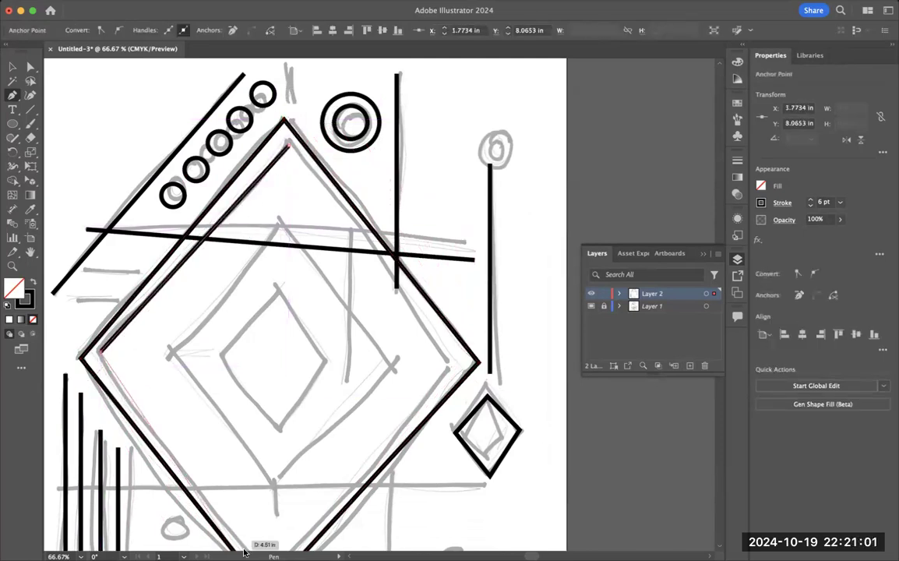
{"action": "scroll", "coordinate": [256, 466], "scroll_direction": "down", "scroll_amount": 2}
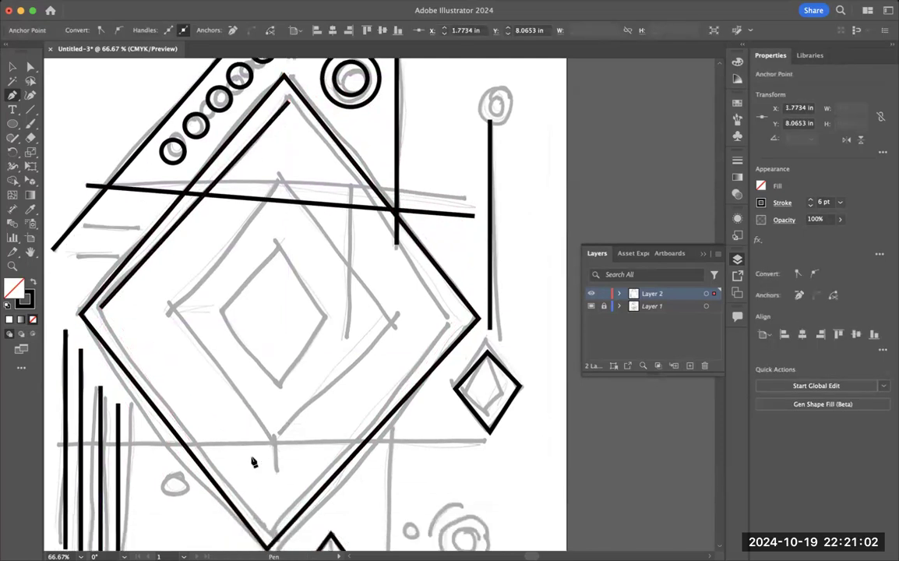
{"action": "left_click", "coordinate": [268, 529]}
{"action": "left_click", "coordinate": [449, 324]}
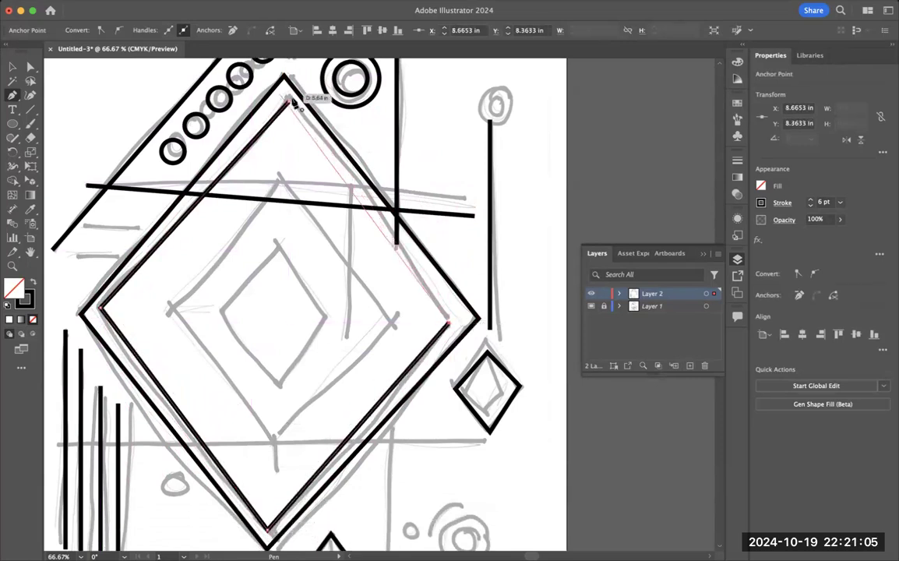
{"action": "left_click", "coordinate": [289, 101]}
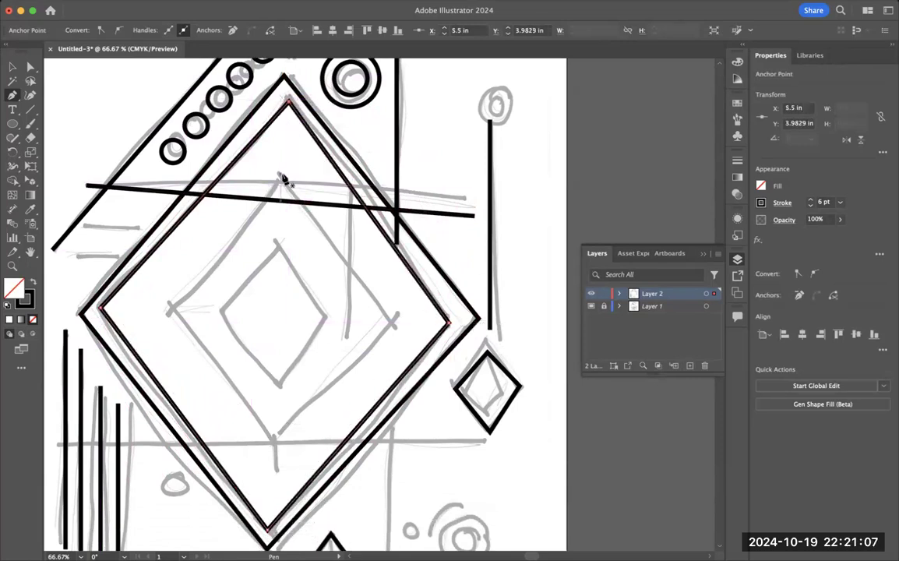
Step: Trace the third nested diamond, with its top corner at about X 5.33, Y 5.41 in and right corner at about X 7.49, Y 8.42 in
{"action": "left_click", "coordinate": [280, 174]}
{"action": "left_click", "coordinate": [176, 311]}
{"action": "left_click", "coordinate": [270, 440]}
{"action": "left_click", "coordinate": [391, 326]}
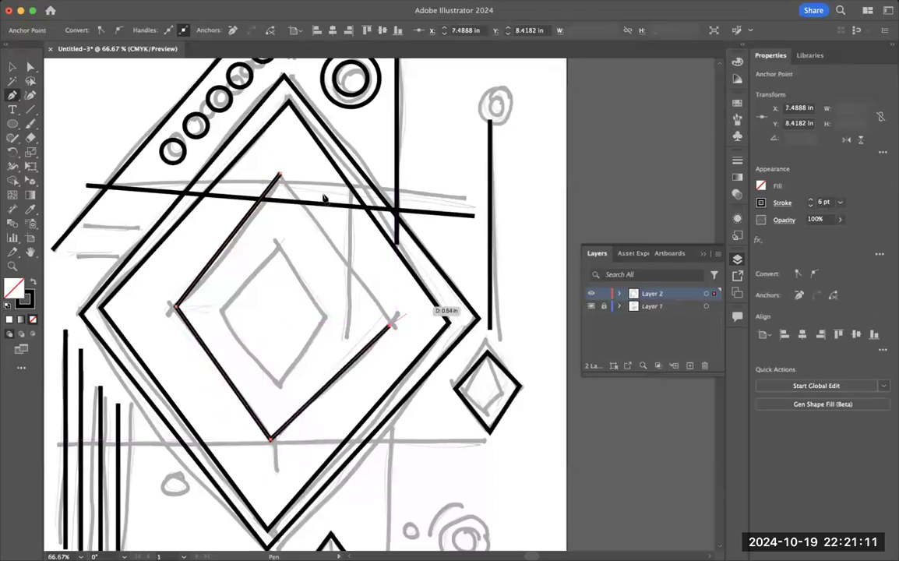
{"action": "left_click", "coordinate": [281, 175]}
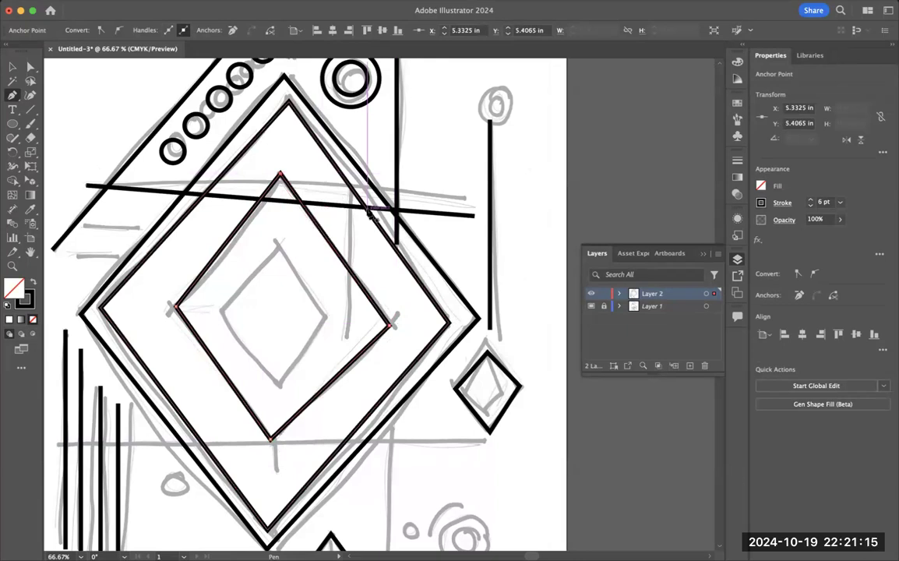
Step: Trace the innermost nested diamond of the sketch as a closed four-cornered path with the Pen tool
{"action": "scroll", "coordinate": [365, 216], "scroll_direction": "down", "scroll_amount": 1}
{"action": "left_click", "coordinate": [280, 245]}
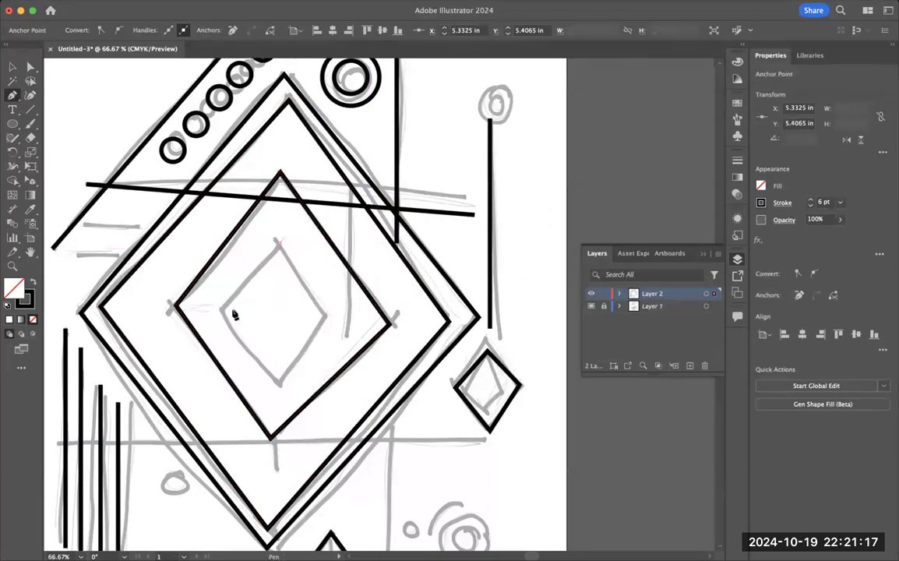
{"action": "left_click", "coordinate": [222, 312]}
{"action": "left_click", "coordinate": [280, 388]}
{"action": "left_click", "coordinate": [327, 319]}
{"action": "left_click", "coordinate": [280, 245]}
Step: Trace the two short horizontal dashes left of the large diamonds, the lower one about 0.81 in long at Y 7.02 in
{"action": "left_click_drag", "start_coordinate": [86, 226], "coordinate": [135, 231]}
{"action": "left_click", "coordinate": [136, 231]}
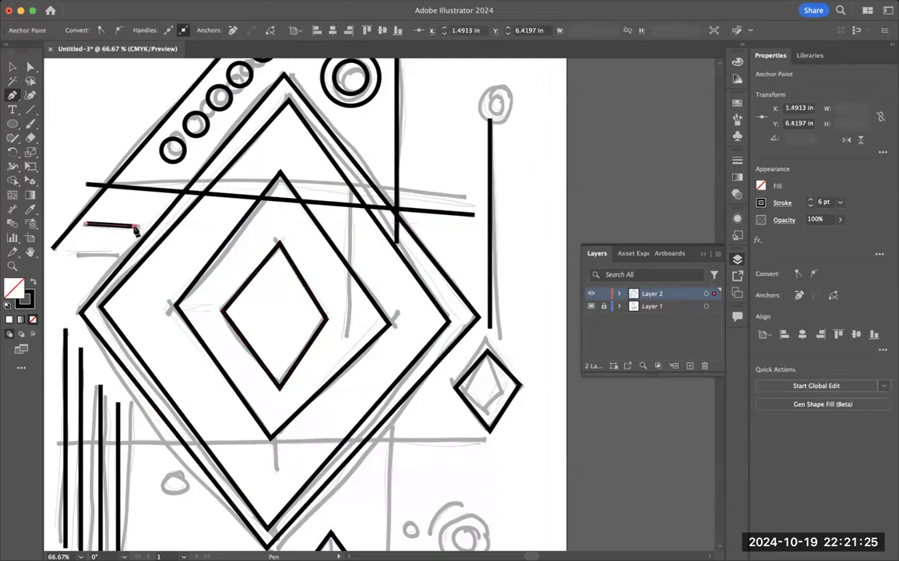
{"action": "key", "text": "Escape"}
{"action": "left_click", "coordinate": [78, 253]}
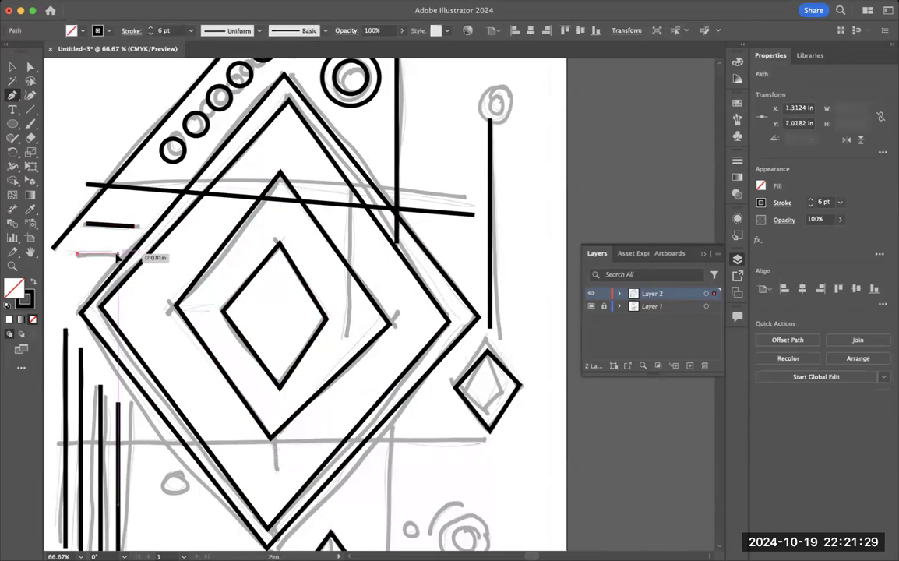
{"action": "left_click", "coordinate": [120, 253]}
{"action": "key", "text": "Escape"}
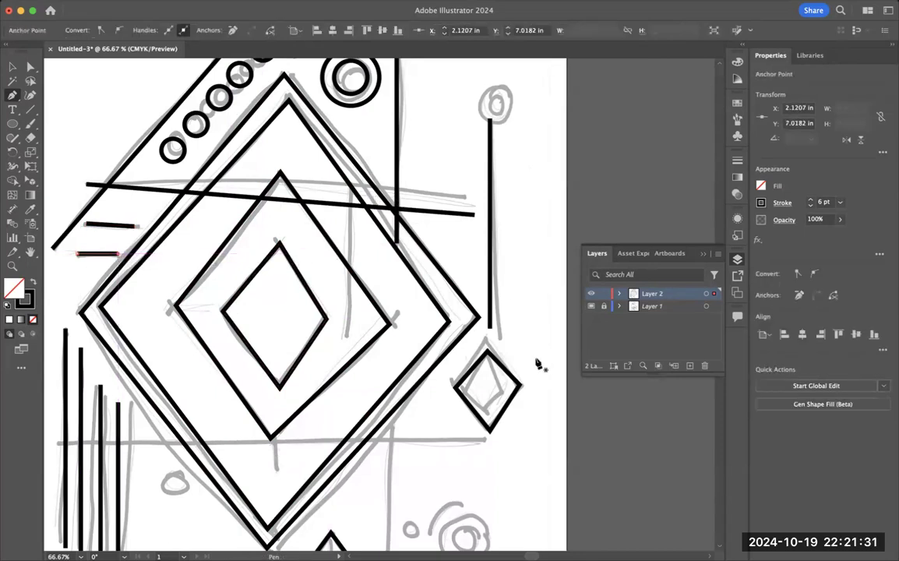
Step: Trace the vertical line below the large diamond's lower-right edge, at X 7.49 in from about Y 10.47 to 13.02 in
{"action": "scroll", "coordinate": [523, 349], "scroll_direction": "down", "scroll_amount": 2}
{"action": "scroll", "coordinate": [524, 349], "scroll_direction": "down", "scroll_amount": 10}
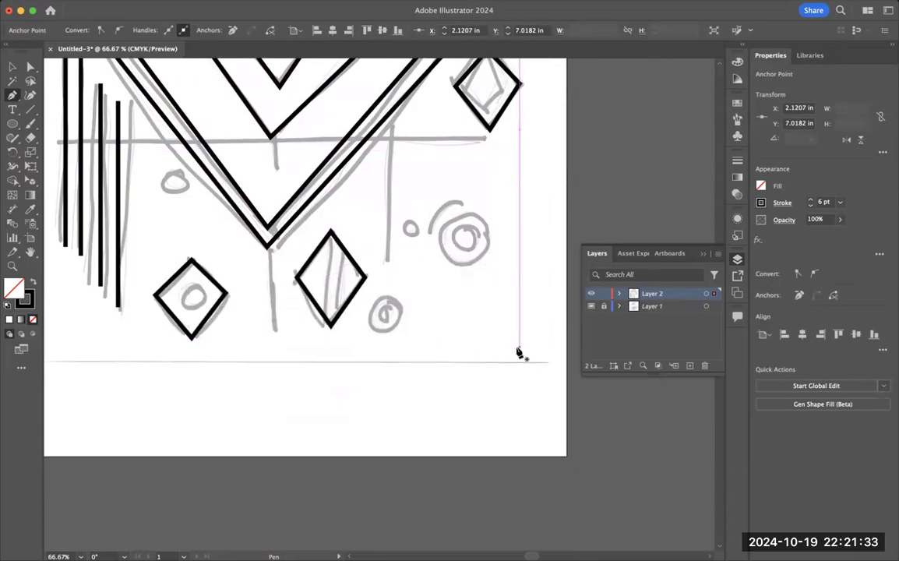
{"action": "scroll", "coordinate": [518, 352], "scroll_direction": "up", "scroll_amount": 5}
{"action": "scroll", "coordinate": [518, 351], "scroll_direction": "up", "scroll_amount": 2}
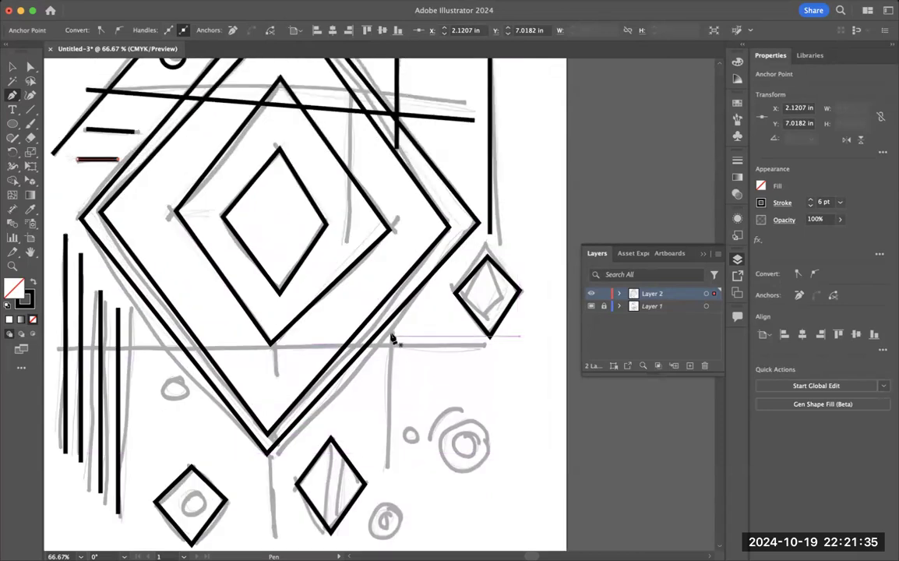
{"action": "left_click", "coordinate": [390, 334]}
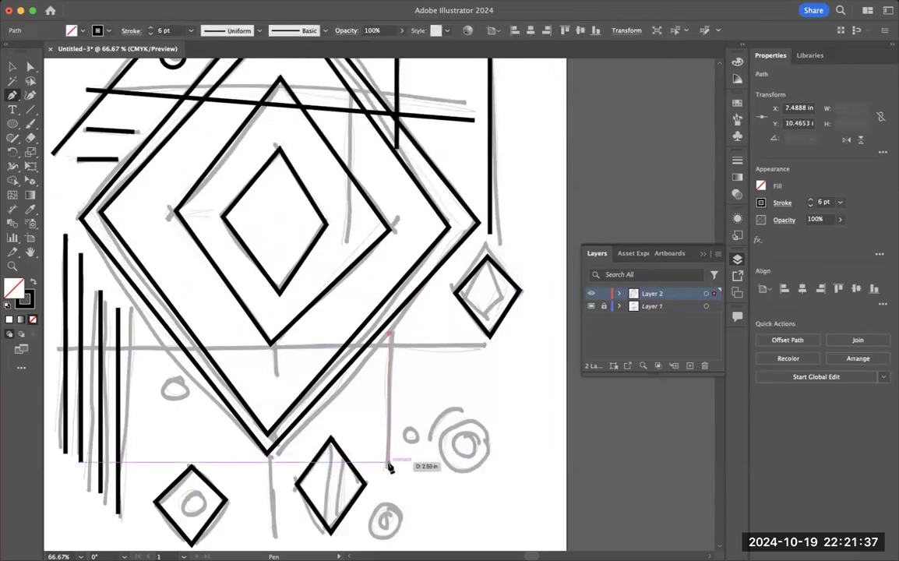
{"action": "left_click", "coordinate": [390, 463]}
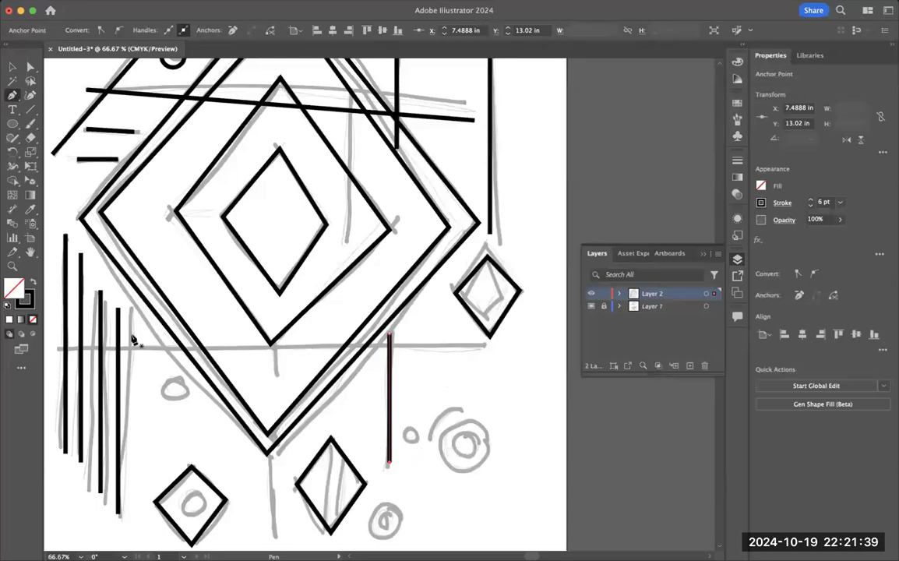
{"action": "key", "text": "Escape"}
Step: Trace the long horizontal line at Y 10.76 in from X 0.89 to 9.31 in, and the short curved arc beside the lower-right circles
{"action": "left_click", "coordinate": [55, 348]}
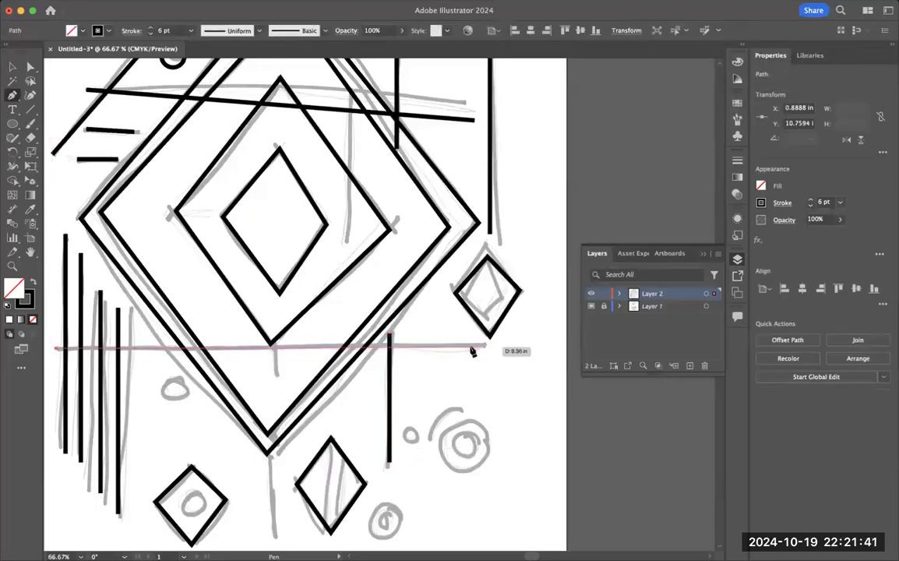
{"action": "left_click", "coordinate": [482, 349]}
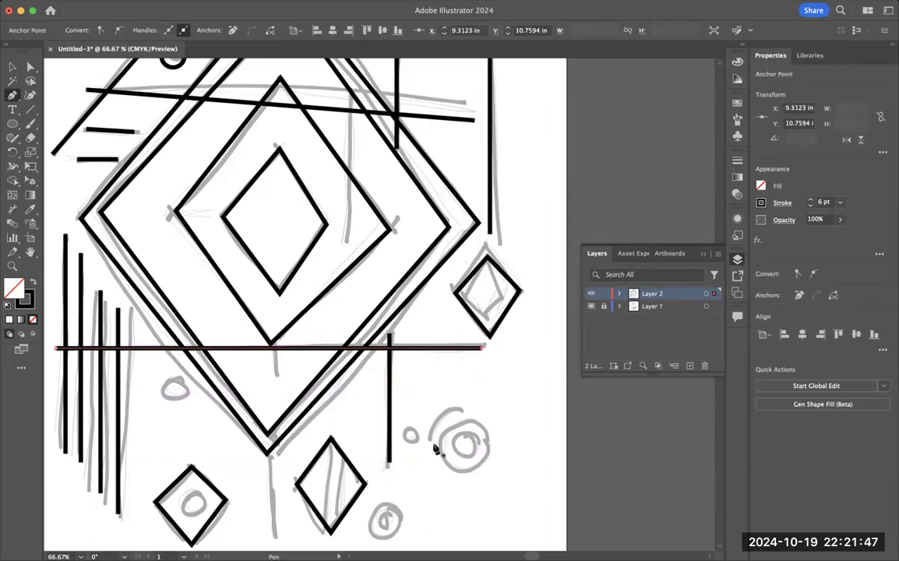
{"action": "left_click", "coordinate": [429, 439]}
{"action": "left_click_drag", "start_coordinate": [461, 411], "coordinate": [505, 424]}
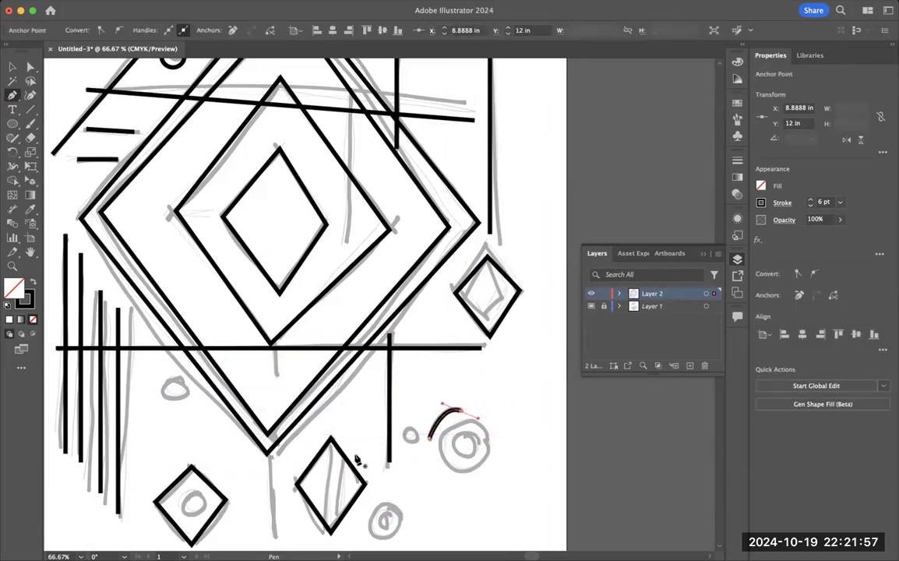
Step: Draw two concentric circles, about 0.83 in and 0.47 in across, at the top of the right-hand vertical line
{"action": "scroll", "coordinate": [431, 386], "scroll_direction": "up", "scroll_amount": 8}
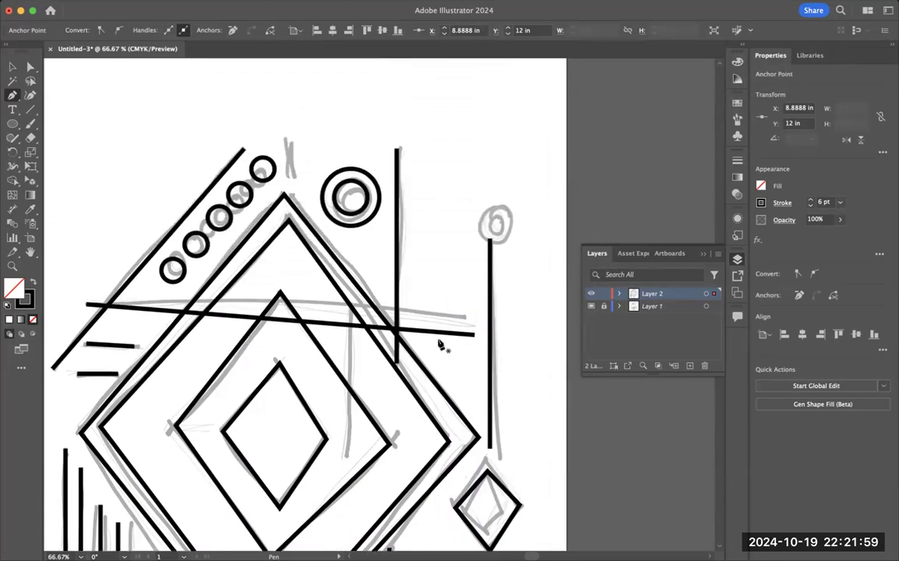
{"action": "scroll", "coordinate": [440, 343], "scroll_direction": "down", "scroll_amount": 2}
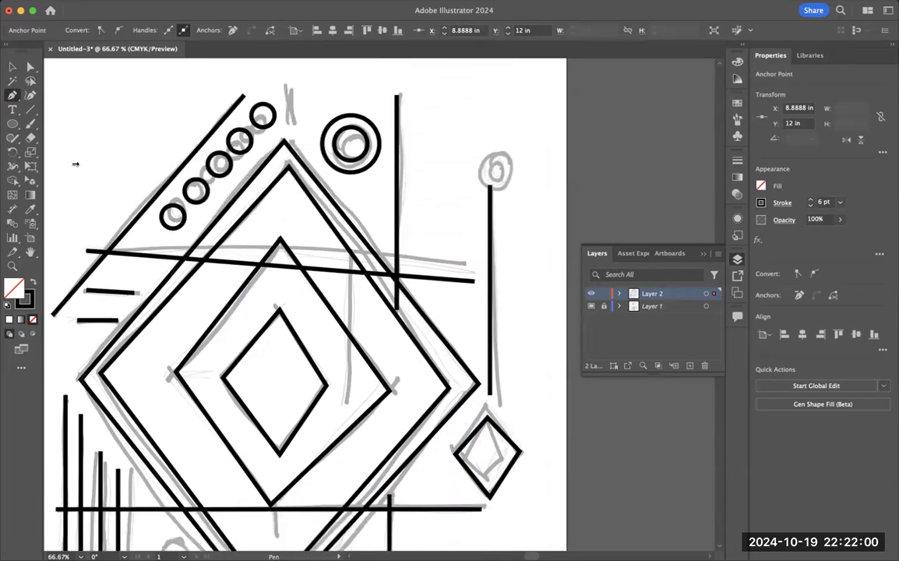
{"action": "left_click", "coordinate": [13, 123]}
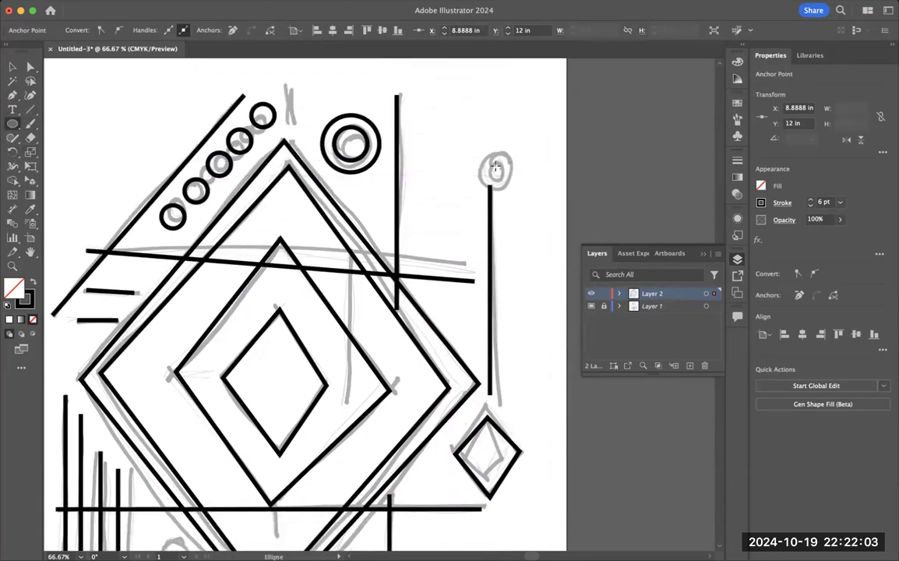
{"action": "mouse_move", "coordinate": [489, 161]}
{"action": "left_mouse_down"}
{"action": "mouse_move", "coordinate": [512, 182]}
{"action": "mouse_move", "coordinate": [491, 163]}
{"action": "mouse_move", "coordinate": [499, 170]}
{"action": "left_mouse_up"}
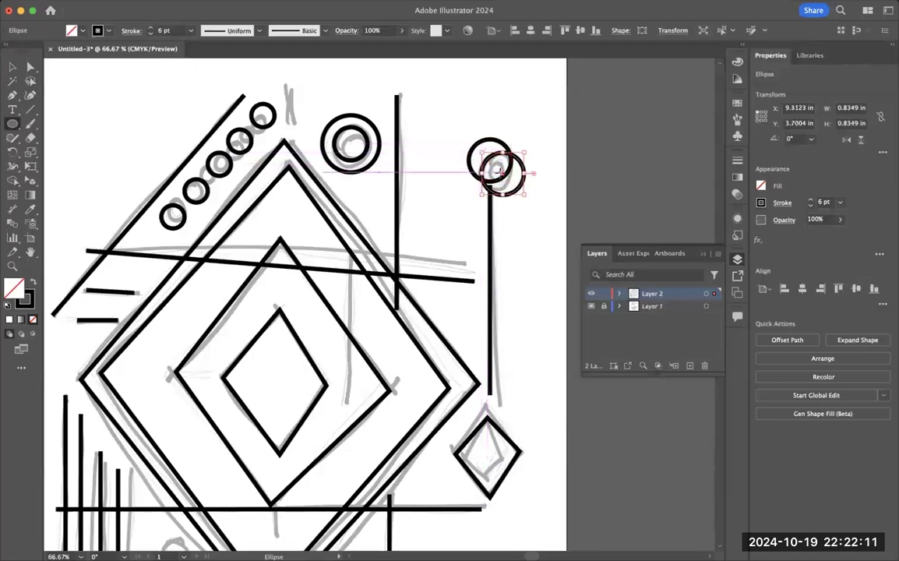
{"action": "key", "text": "Delete"}
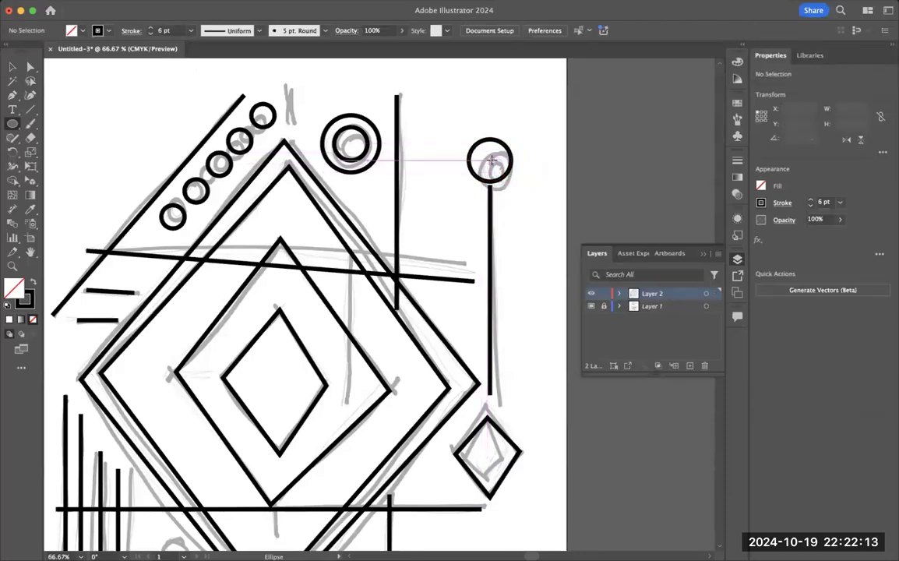
{"action": "mouse_move", "coordinate": [487, 157]}
{"action": "left_mouse_down"}
{"action": "mouse_move", "coordinate": [507, 178]}
{"action": "mouse_move", "coordinate": [498, 168]}
{"action": "left_mouse_up"}
{"action": "key", "text": "v"}
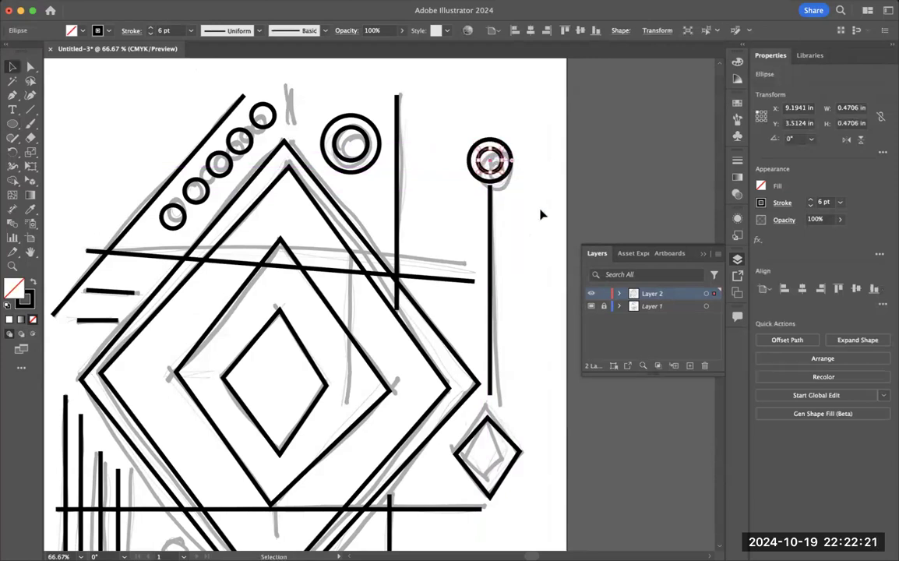
Step: Copy the large pair of concentric circles near the top and place it over the lower-right sketched circles, at about X 8.46, Y 12.14 in
{"action": "scroll", "coordinate": [560, 309], "scroll_direction": "down", "scroll_amount": 3}
{"action": "scroll", "coordinate": [549, 323], "scroll_direction": "down", "scroll_amount": 6}
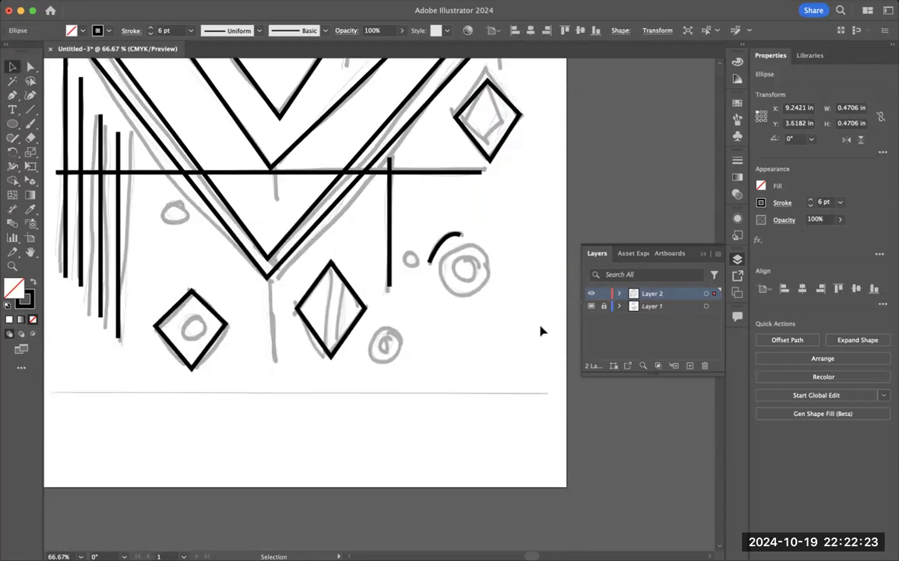
{"action": "scroll", "coordinate": [544, 305], "scroll_direction": "up", "scroll_amount": 5}
{"action": "scroll", "coordinate": [543, 308], "scroll_direction": "up", "scroll_amount": 4}
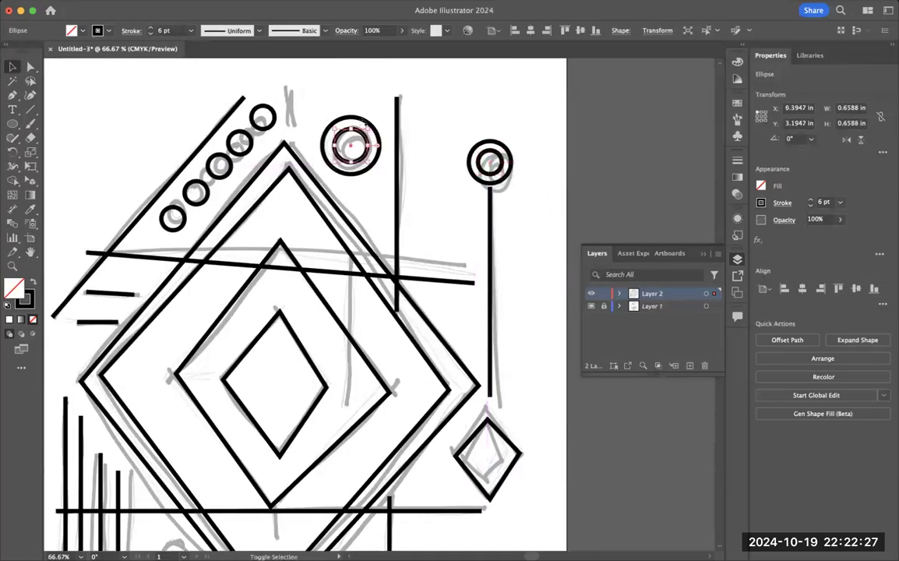
{"action": "left_click", "coordinate": [376, 139], "text": "shift"}
{"action": "scroll", "coordinate": [488, 357], "scroll_direction": "down", "scroll_amount": 5}
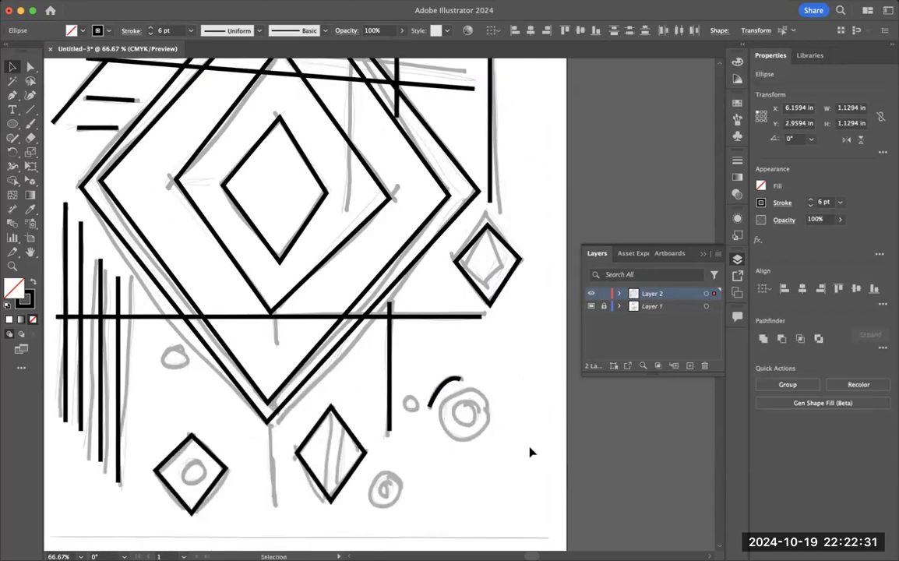
{"action": "key", "text": "super+v"}
{"action": "left_click_drag", "start_coordinate": [385, 299], "coordinate": [479, 406]}
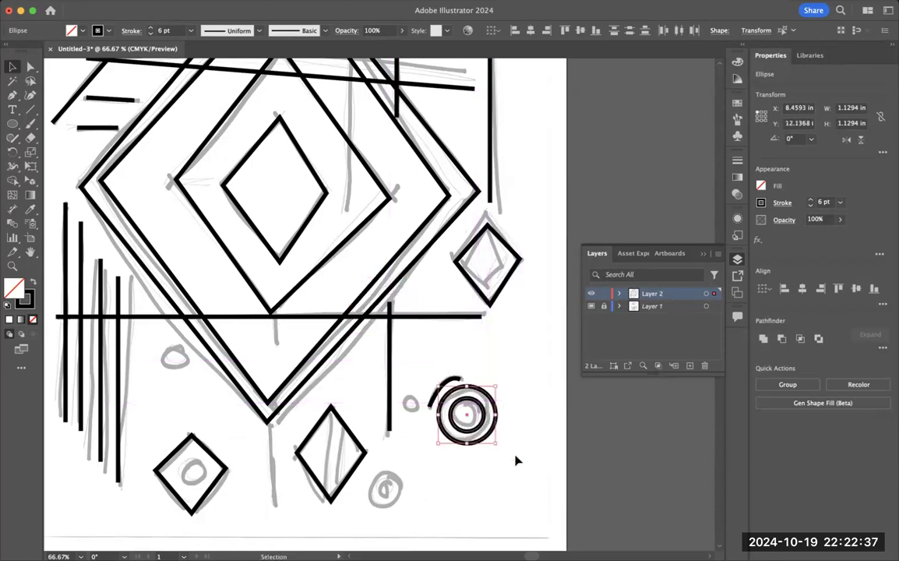
Step: Duplicate the pair's inner 0.66 in circle onto two sketched circles, at about X 7.08, Y 13.88 in and X 2.94, Y 11.29 in
{"action": "left_click", "coordinate": [484, 444]}
{"action": "left_click", "coordinate": [482, 432]}
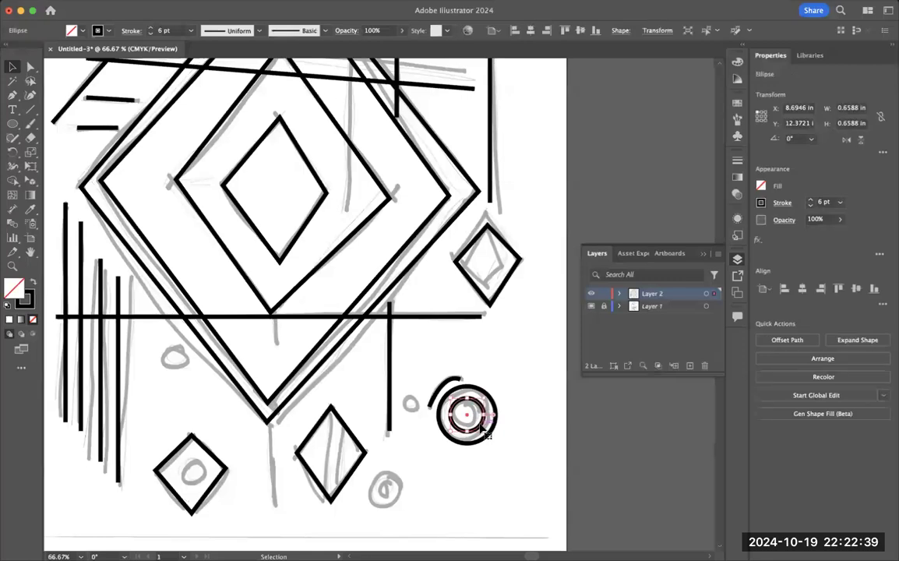
{"action": "left_click_drag", "start_coordinate": [481, 421], "coordinate": [406, 501]}
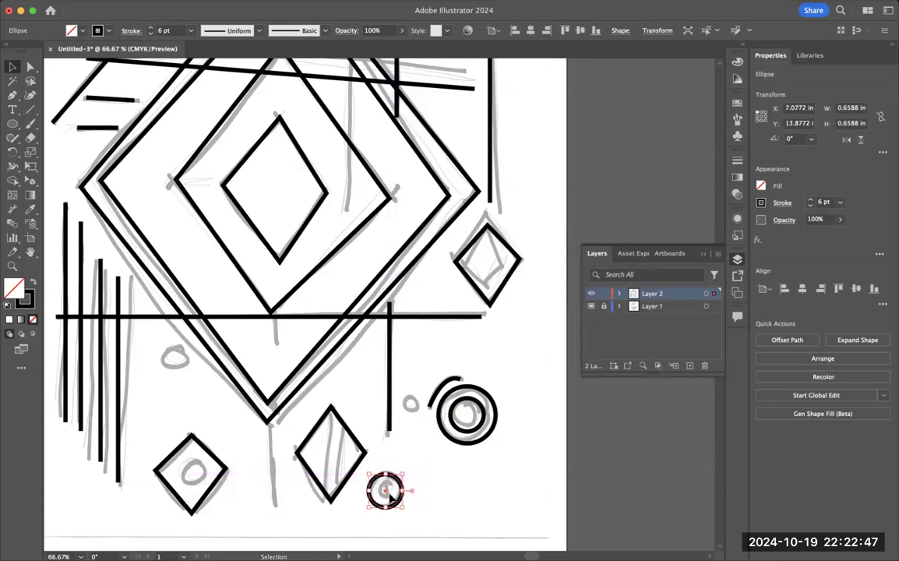
{"action": "left_click_drag", "start_coordinate": [387, 493], "coordinate": [176, 361]}
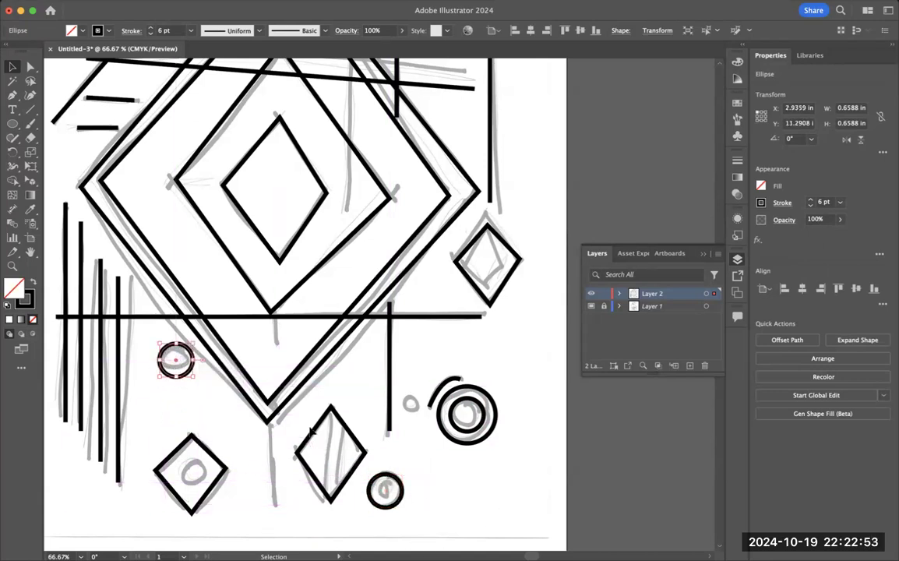
Step: Copy the 0.47 in inner circle from the top of the right-hand line into the lower-left small diamond
{"action": "scroll", "coordinate": [352, 455], "scroll_direction": "up", "scroll_amount": 4}
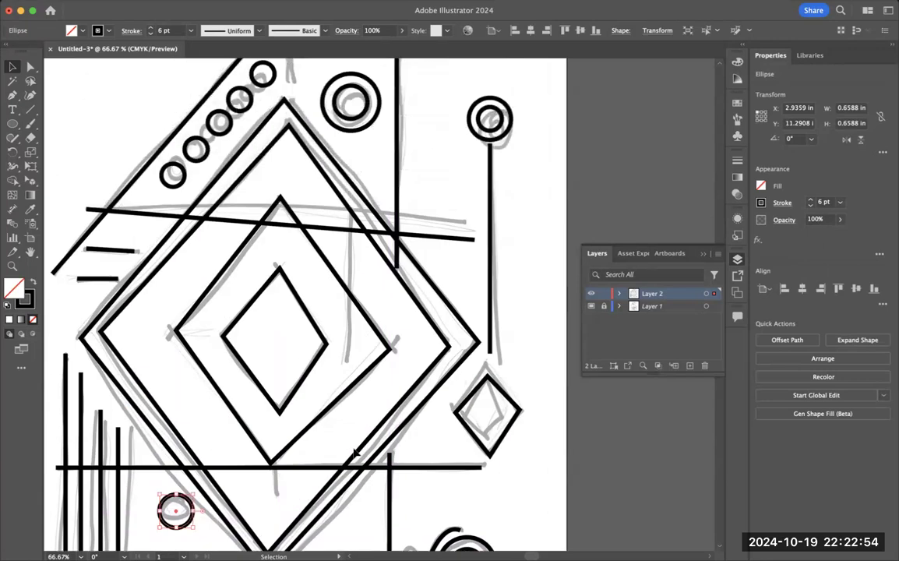
{"action": "left_click", "coordinate": [499, 127]}
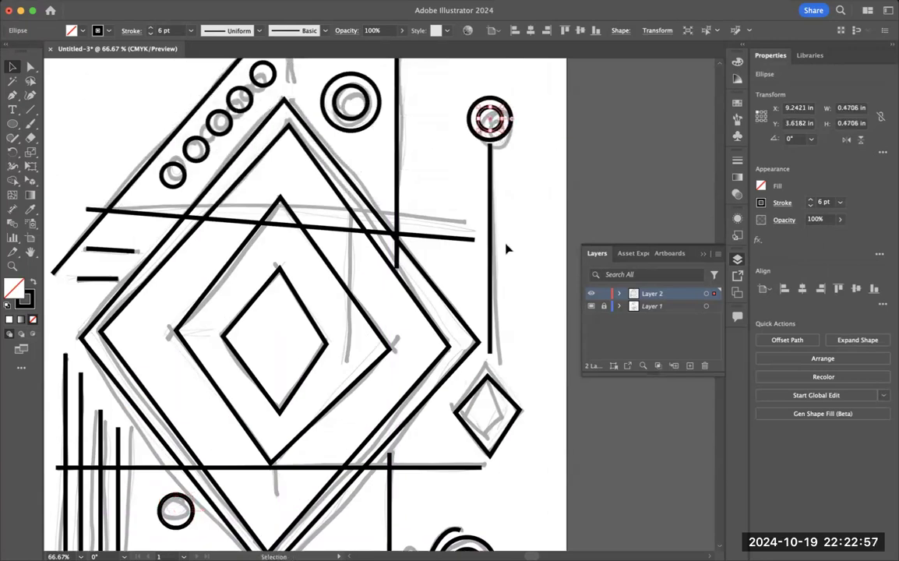
{"action": "scroll", "coordinate": [248, 489], "scroll_direction": "down", "scroll_amount": 4}
{"action": "key", "text": "ctrl+v"}
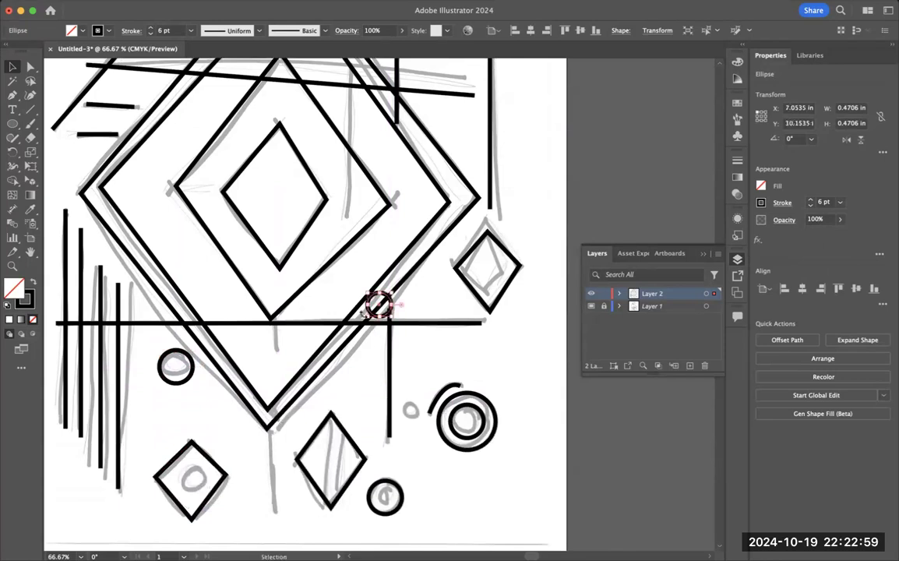
{"action": "left_click_drag", "start_coordinate": [379, 305], "coordinate": [194, 481]}
Step: Scale and reposition the small right-hand diamond to about 1.38 × 1.68 in at X 8.72, Y 8.79 in
{"action": "left_click", "coordinate": [492, 481]}
{"action": "left_click_drag", "start_coordinate": [480, 468], "coordinate": [477, 376]}
{"action": "left_click_drag", "start_coordinate": [515, 174], "coordinate": [514, 167]}
{"action": "left_click_drag", "start_coordinate": [481, 210], "coordinate": [482, 219]}
{"action": "left_click_drag", "start_coordinate": [513, 171], "coordinate": [520, 173]}
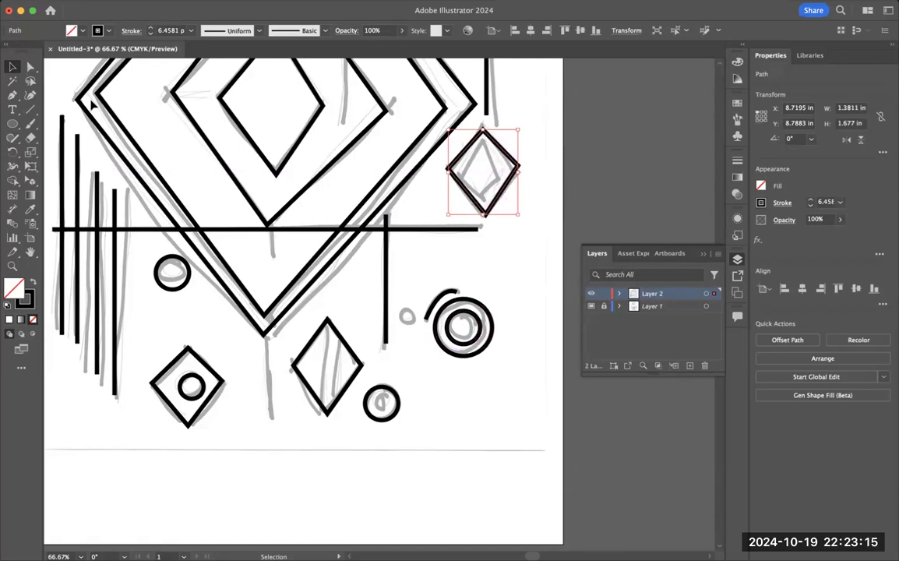
Step: Trace the inner diamond inside the small right-hand diamond, with corners at X 9.41, Y 9.03 in (top) and X 9.72, Y 9.76 in (right)
{"action": "left_click", "coordinate": [13, 94]}
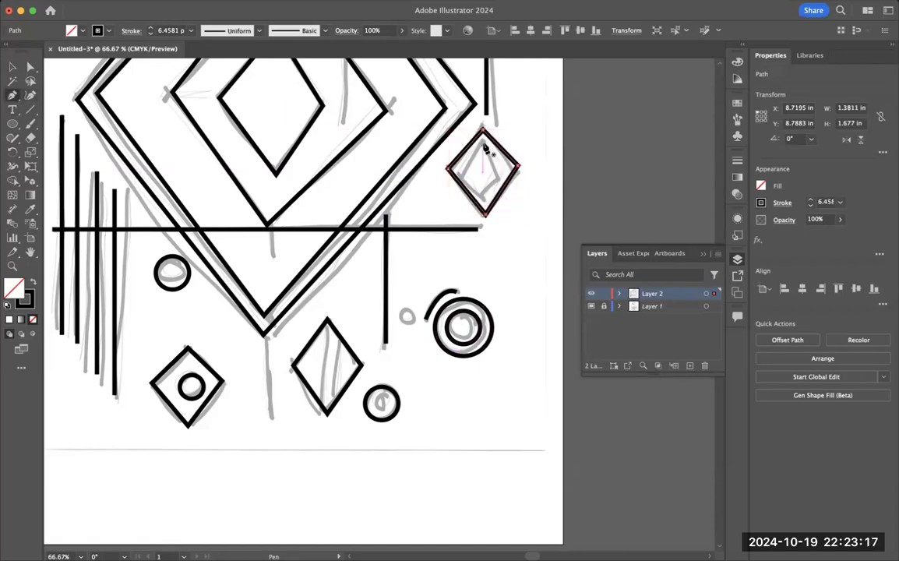
{"action": "left_click", "coordinate": [505, 191]}
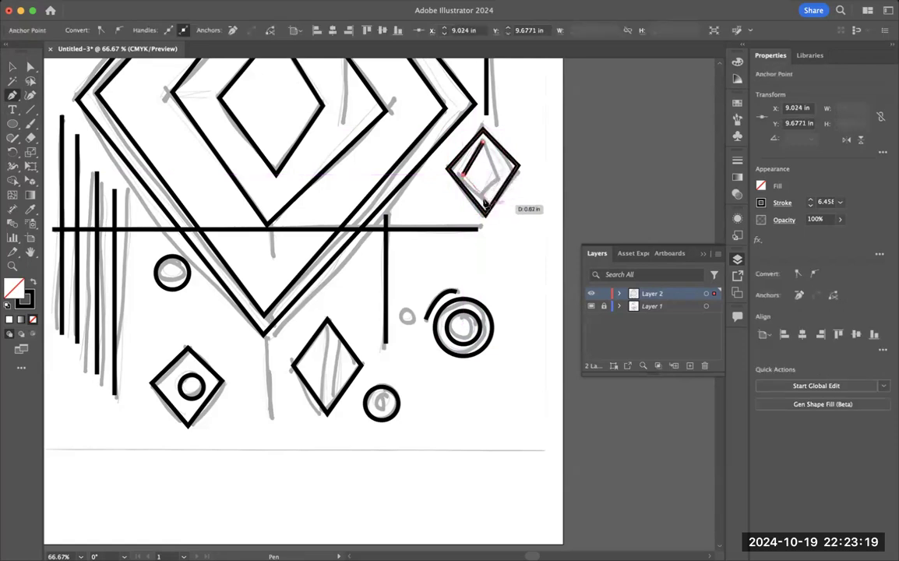
{"action": "left_click", "coordinate": [483, 198]}
{"action": "left_click", "coordinate": [498, 179]}
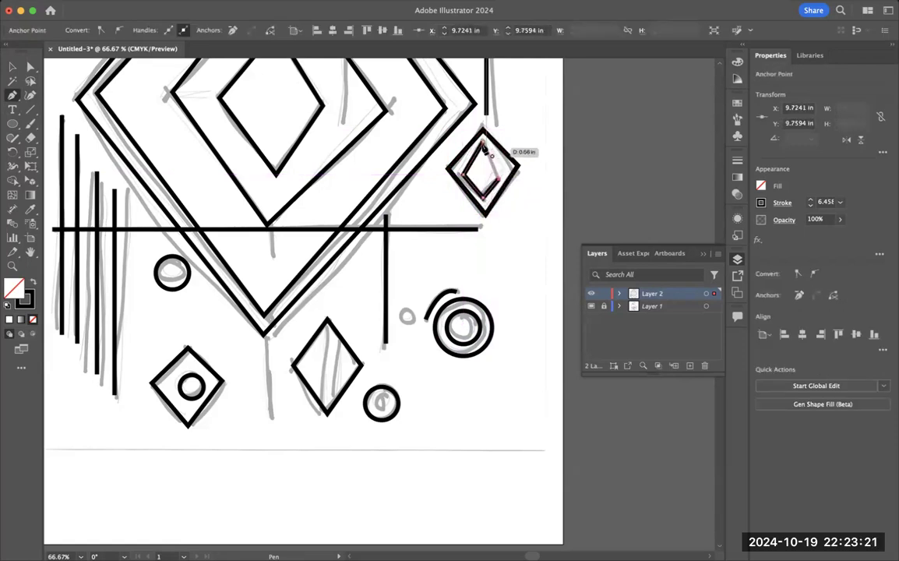
{"action": "left_click", "coordinate": [482, 144]}
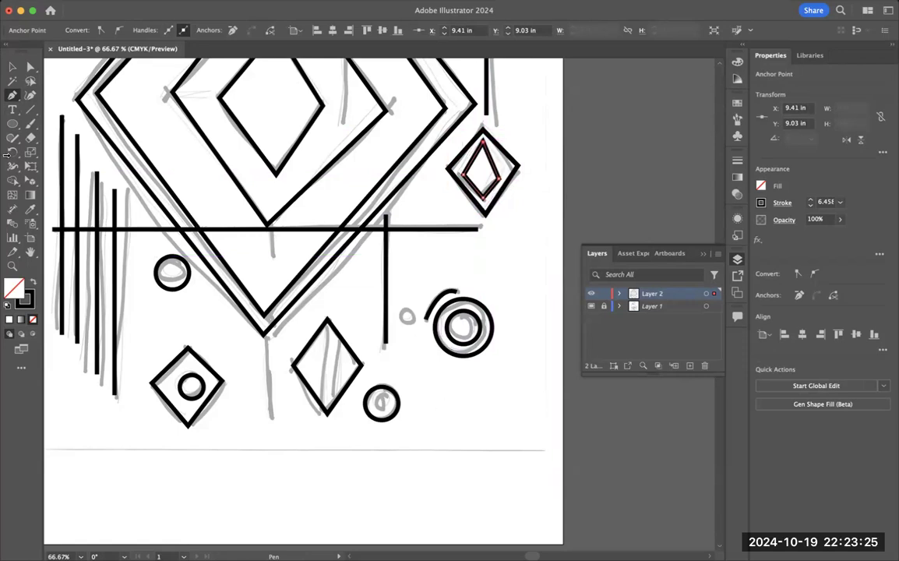
Step: Draw a 0.42 in circle over the sketched one beside the arc, placed at X 7.74, Y 12.25 in, and one inside the circle below
{"action": "left_click", "coordinate": [12, 124]}
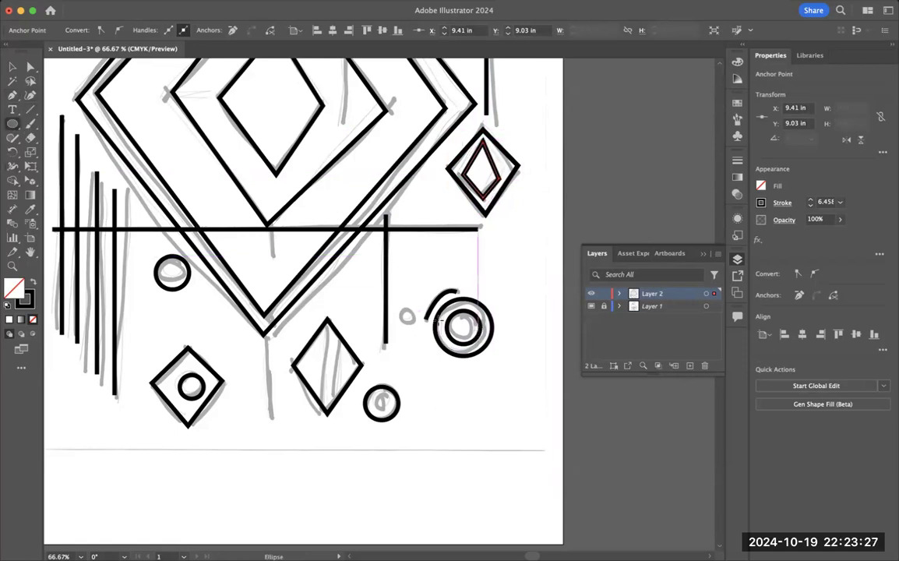
{"action": "left_click_drag", "start_coordinate": [406, 314], "coordinate": [413, 333]}
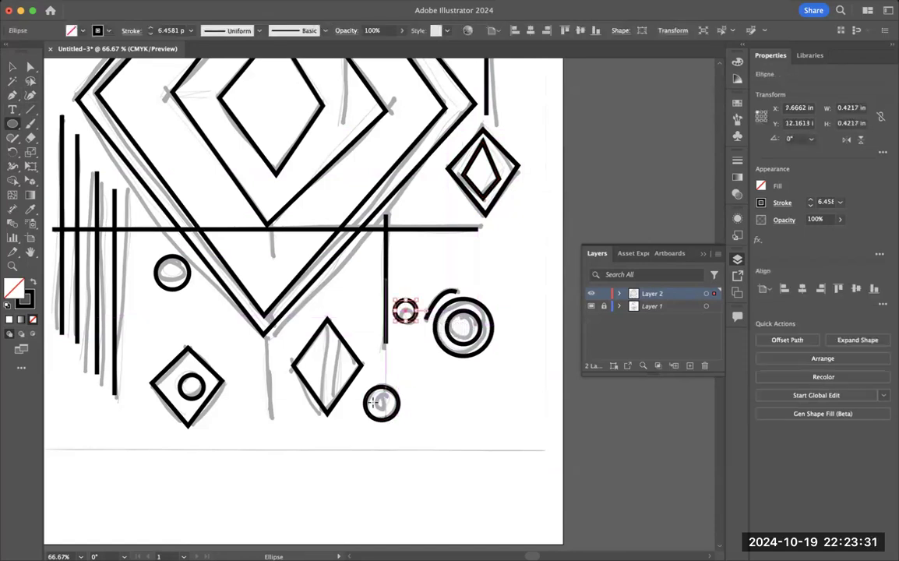
{"action": "left_click_drag", "start_coordinate": [369, 393], "coordinate": [389, 407]}
{"action": "key", "text": "v"}
{"action": "left_click_drag", "start_coordinate": [414, 315], "coordinate": [417, 318]}
{"action": "scroll", "coordinate": [472, 346], "scroll_direction": "up", "scroll_amount": 10}
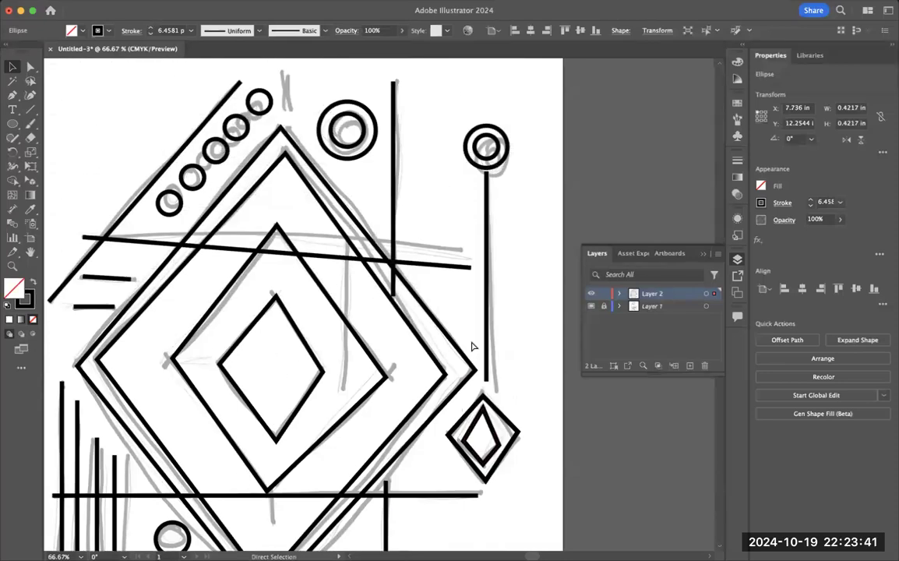
Step: Hide the locked sketch layer, Layer 1, so only the traced artwork on Layer 2 is shown
{"action": "scroll", "coordinate": [471, 346], "scroll_direction": "down", "scroll_amount": 8}
{"action": "scroll", "coordinate": [478, 342], "scroll_direction": "up", "scroll_amount": 1}
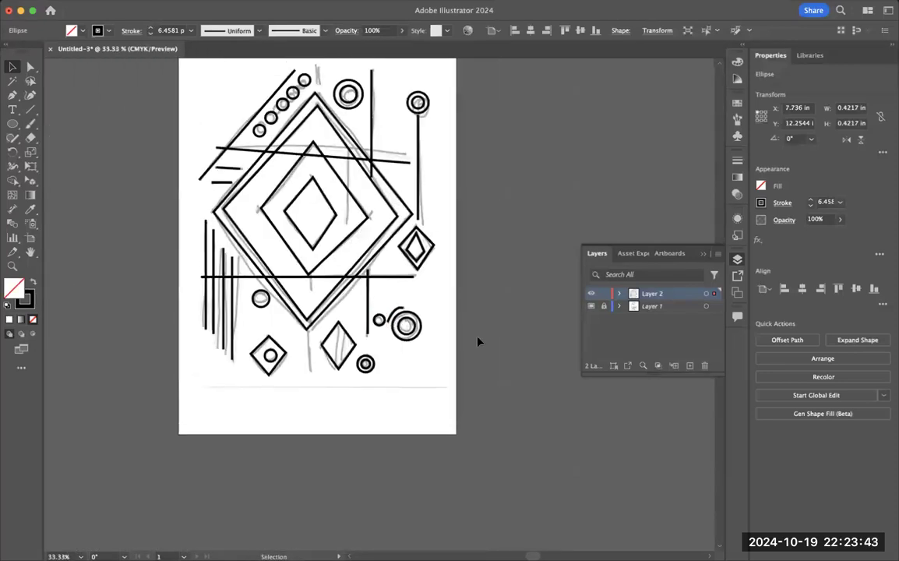
{"action": "scroll", "coordinate": [477, 341], "scroll_direction": "up", "scroll_amount": 2}
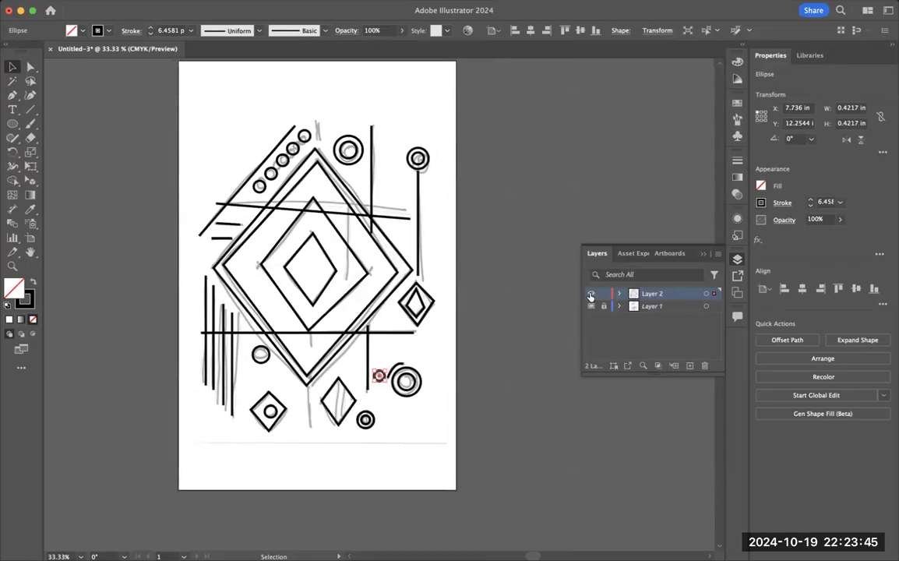
{"action": "left_click", "coordinate": [591, 307]}
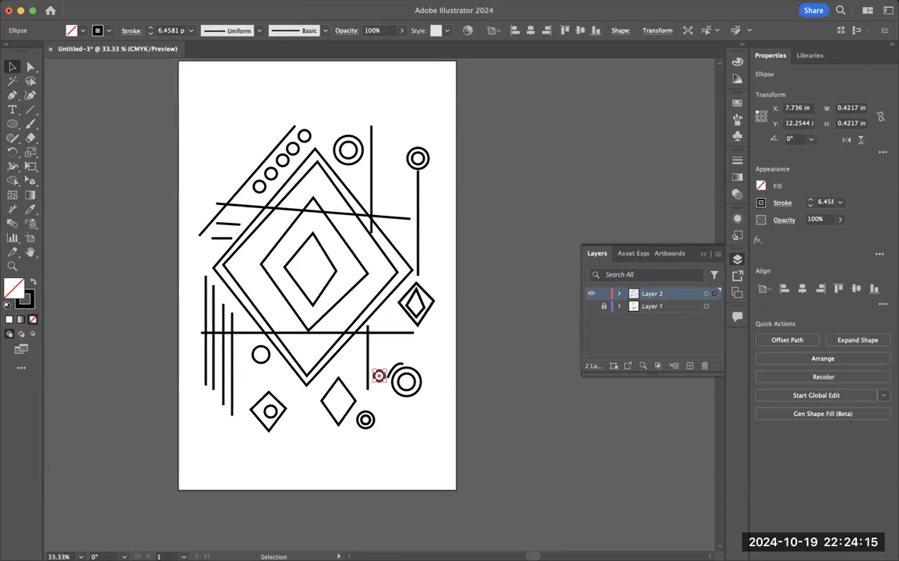
Step: Save the poster as an Adobe Illustrator file in the Minimalist Poster folder, named with the author's full name plus "Minimalist Poster", keeping the default Illustrator options
{"action": "left_click", "coordinate": [82, 0]}
{"action": "left_click", "coordinate": [110, 119]}
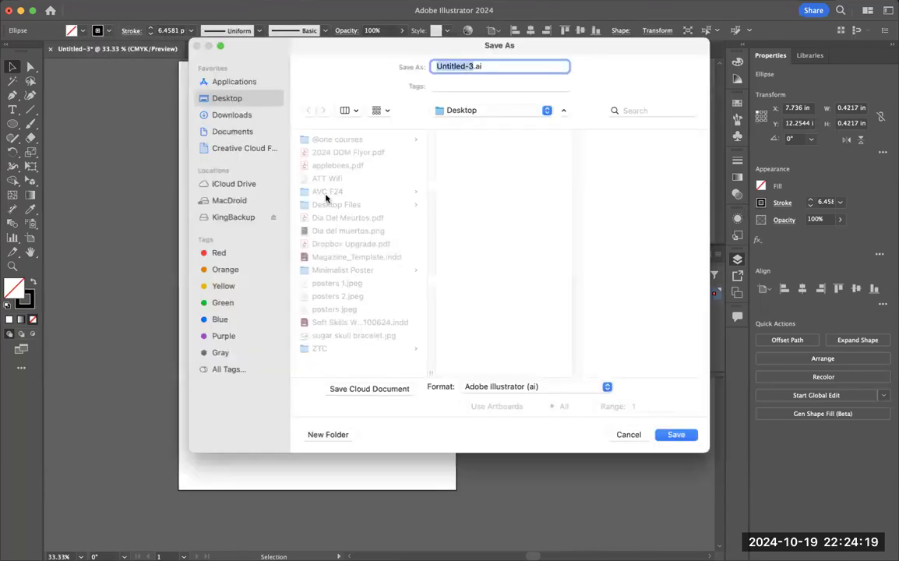
{"action": "left_click", "coordinate": [339, 270]}
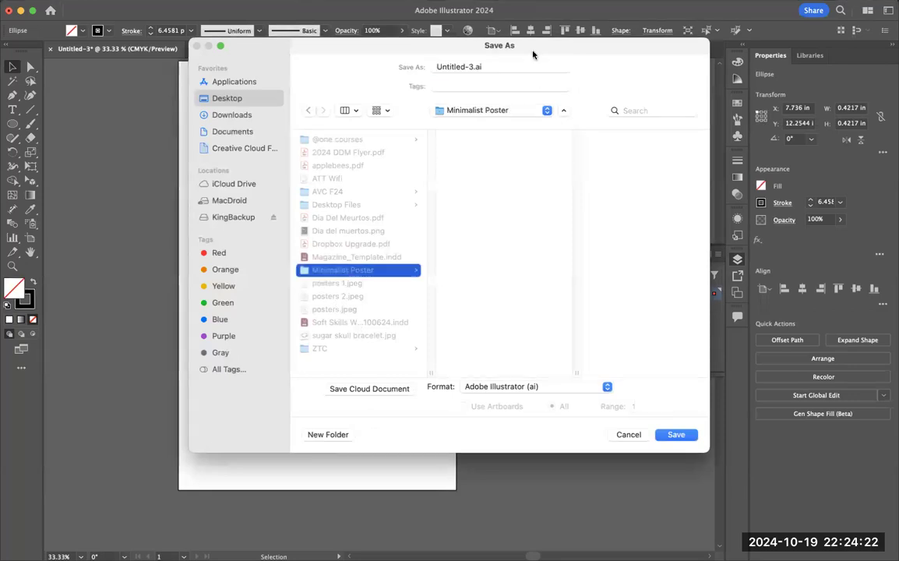
{"action": "left_click", "coordinate": [471, 66]}
{"action": "type", "text": "Adruebbe"}
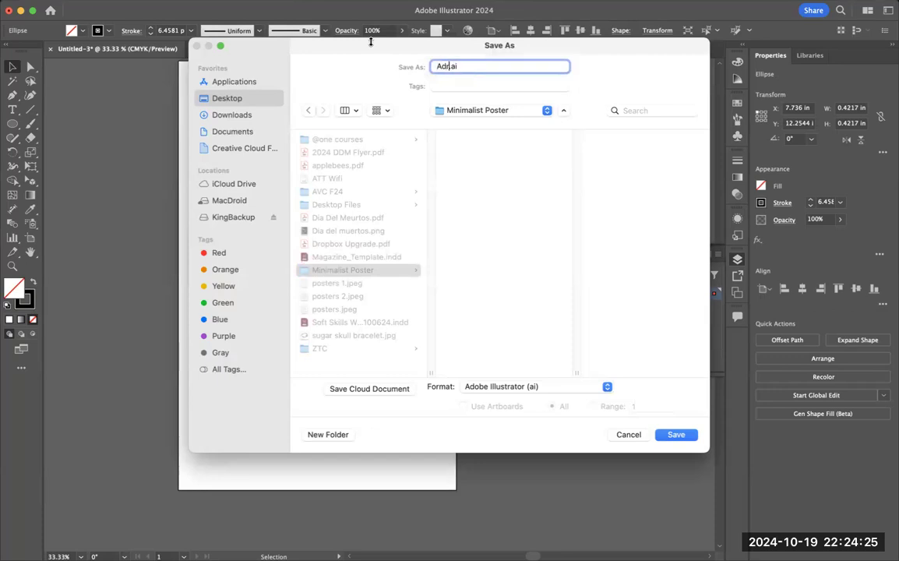
{"action": "key", "text": "BackSpace"}
{"action": "key", "text": "BackSpace"}
{"action": "key", "text": "BackSpace"}
{"action": "key", "text": "BackSpace"}
{"action": "key", "text": "BackSpace"}
{"action": "type", "text": "ienne King Minm"}
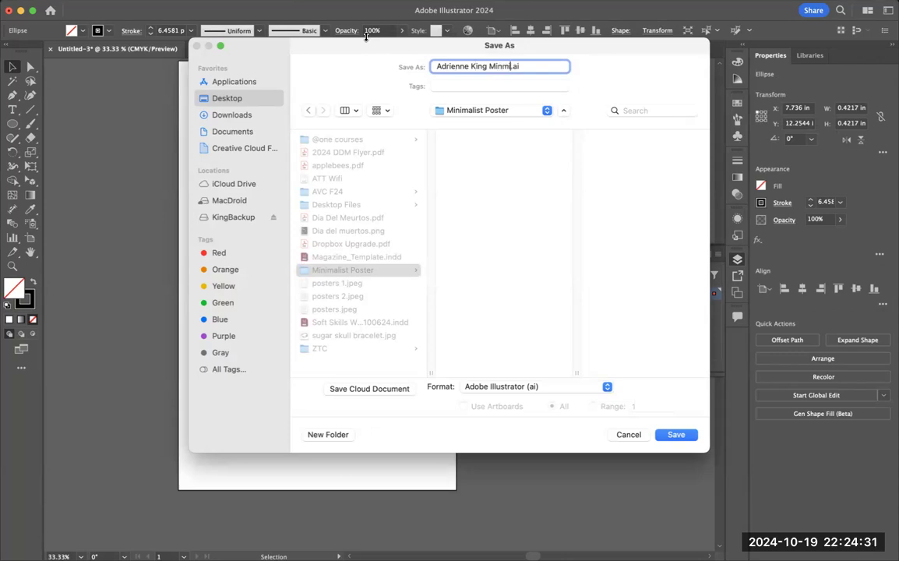
{"action": "key", "text": "BackSpace"}
{"action": "key", "text": "BackSpace"}
{"action": "key", "text": "BackSpace"}
{"action": "type", "text": "imalk"}
{"action": "key", "text": "BackSpace"}
{"action": "key", "text": "BackSpace"}
{"action": "type", "text": "st Poserer"}
{"action": "left_click", "coordinate": [677, 434]}
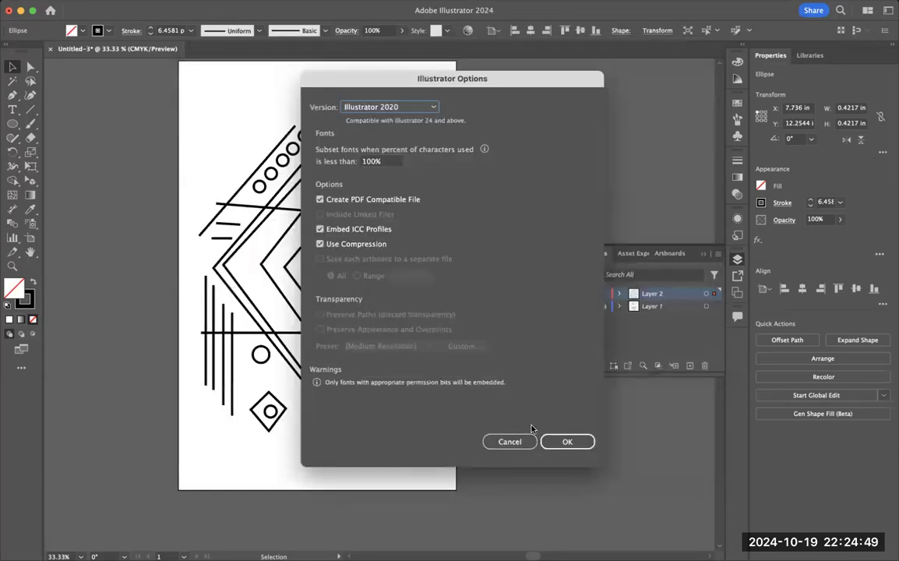
{"action": "key", "text": "Return"}
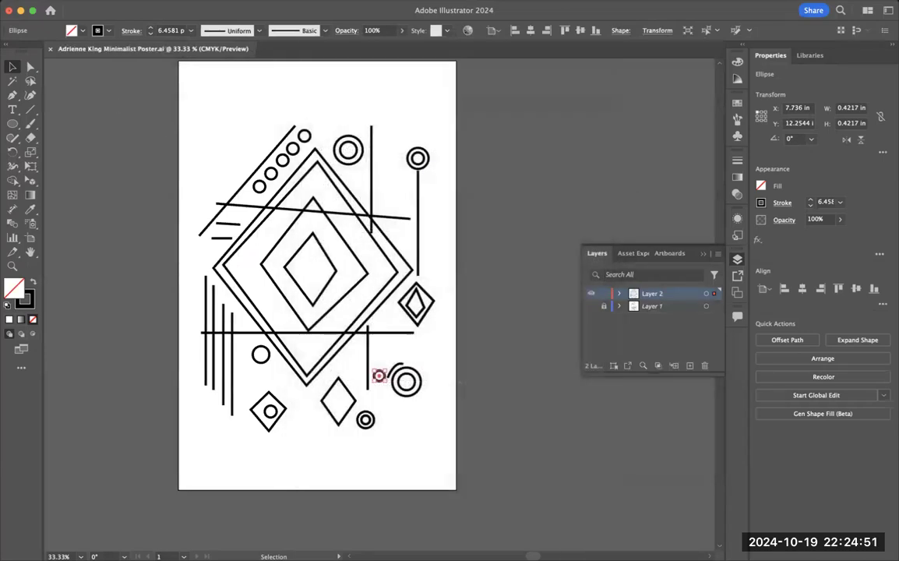
Step: Save the poster as an Adobe PDF in the same folder under the same name, using the [Press Quality] preset
{"action": "left_click", "coordinate": [85, 1]}
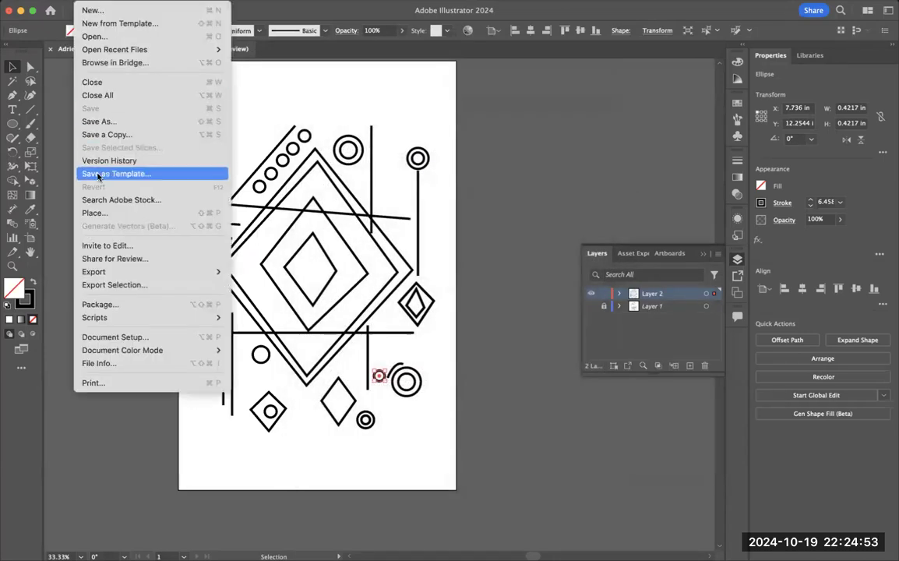
{"action": "left_click", "coordinate": [90, 122]}
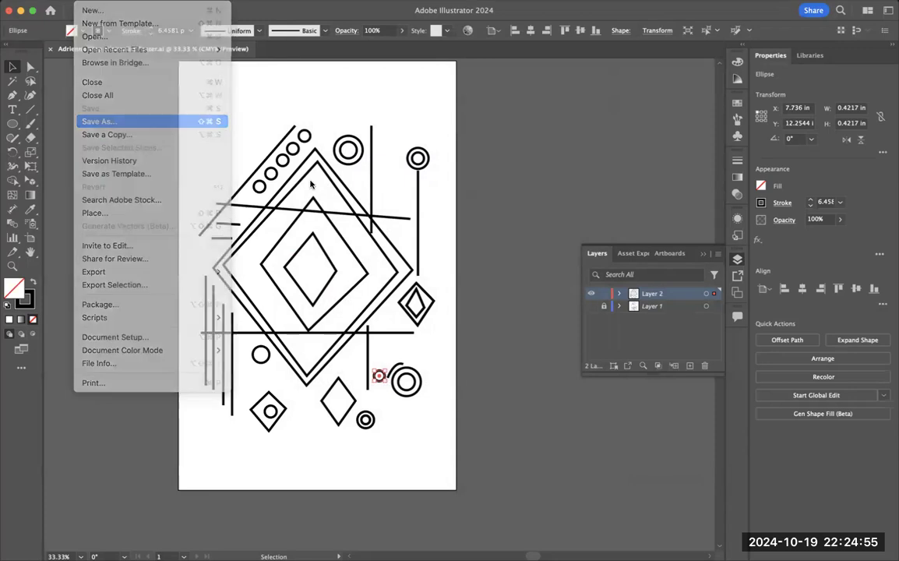
{"action": "left_click", "coordinate": [516, 389]}
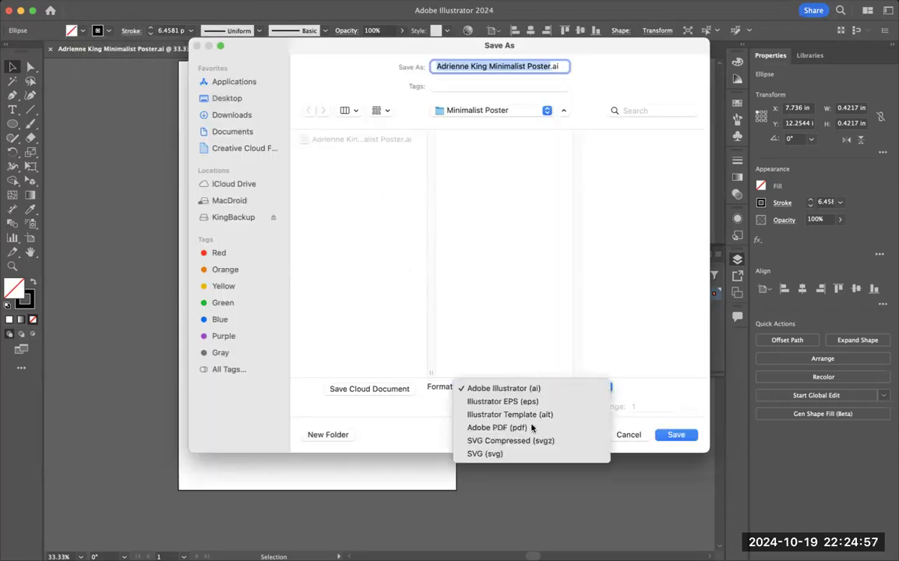
{"action": "left_click", "coordinate": [532, 428]}
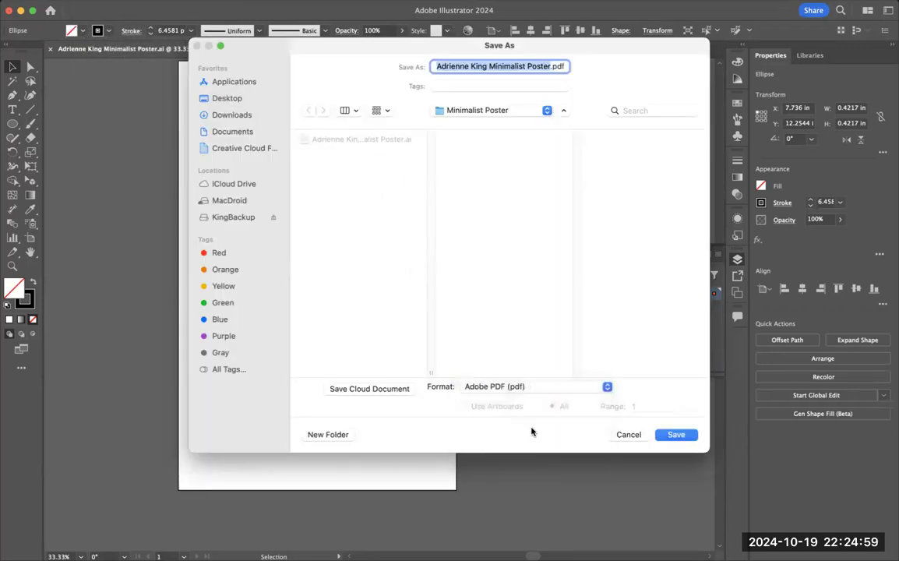
{"action": "left_click", "coordinate": [677, 436]}
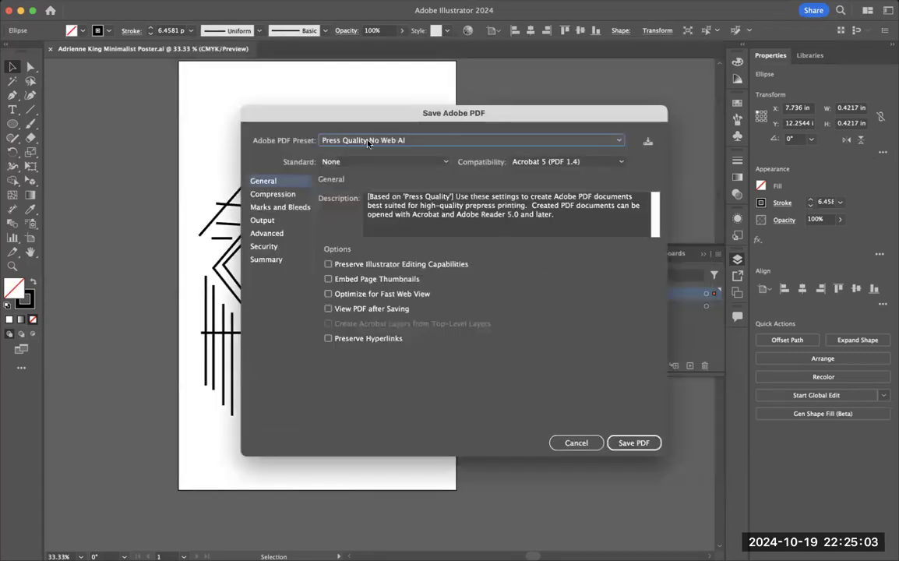
{"action": "left_click", "coordinate": [369, 143]}
{"action": "left_click", "coordinate": [379, 295]}
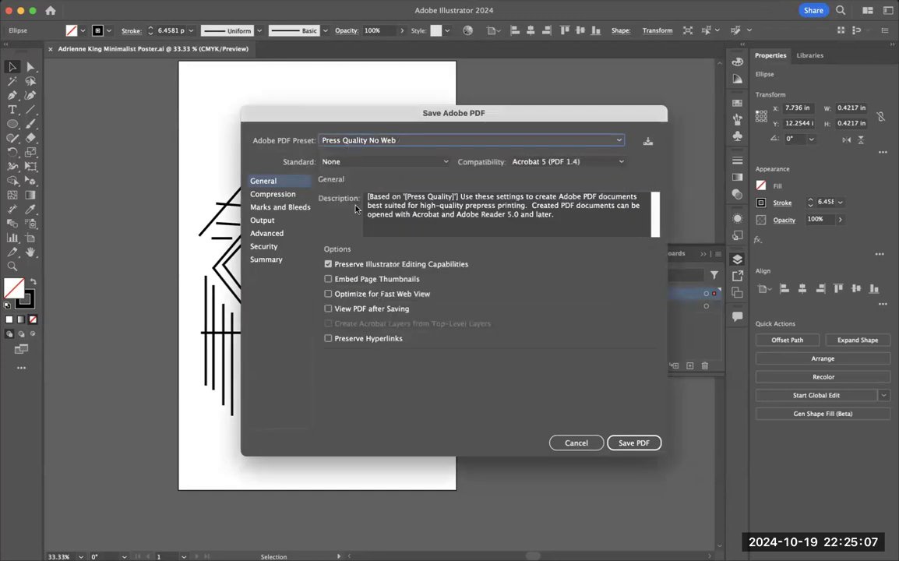
{"action": "left_click", "coordinate": [358, 140]}
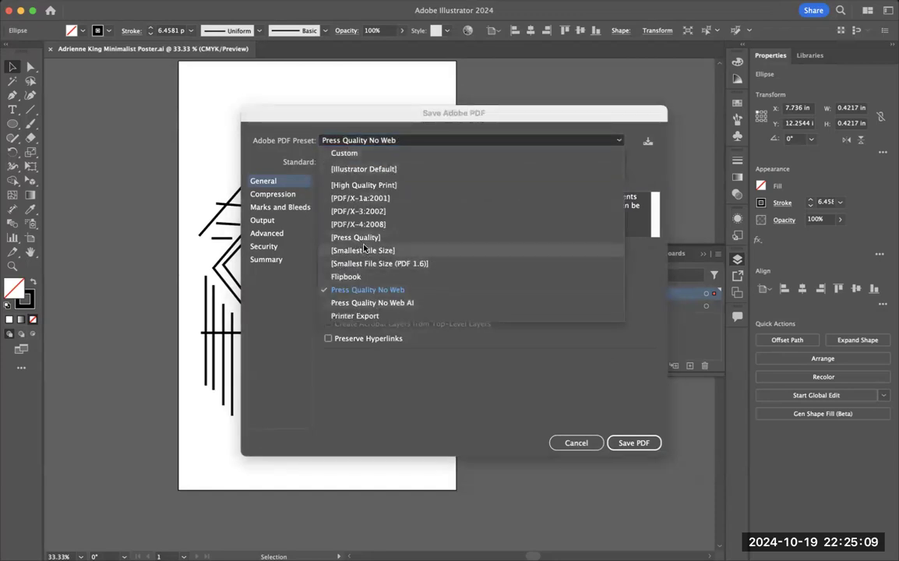
{"action": "left_click", "coordinate": [363, 239]}
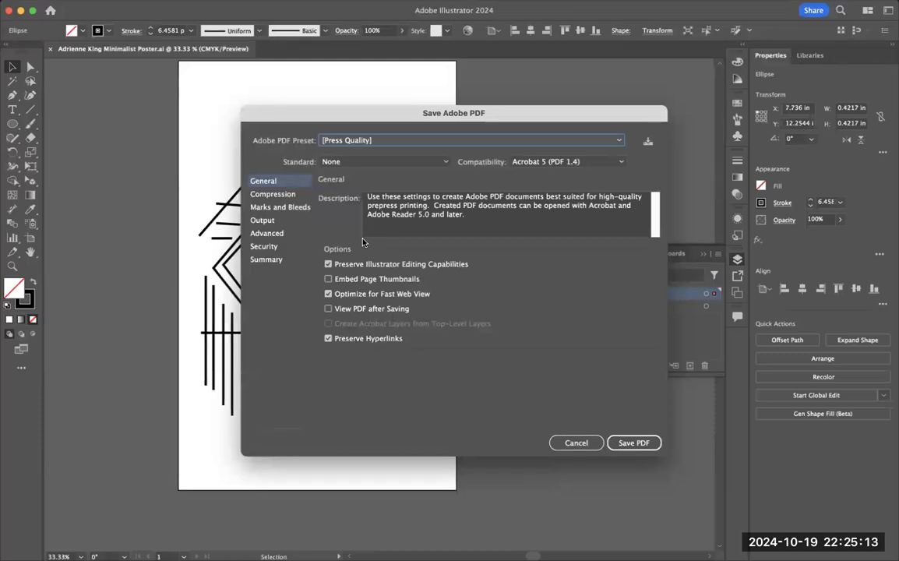
{"action": "left_click", "coordinate": [650, 444]}
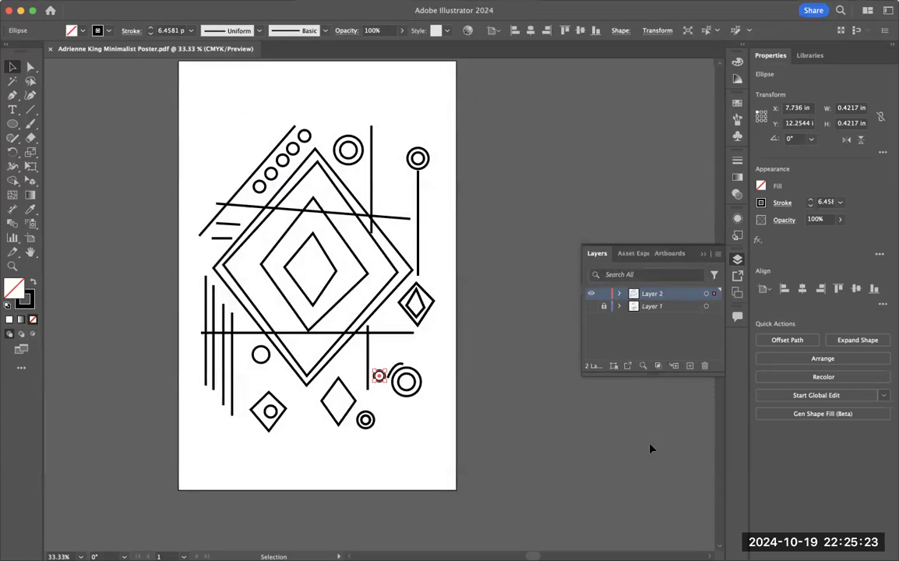
Step: Export the poster as a JPEG to the same folder with the CMYK color model, quality 10 (Maximum) and Screen (72 ppi) resolution
{"action": "left_click", "coordinate": [83, 2]}
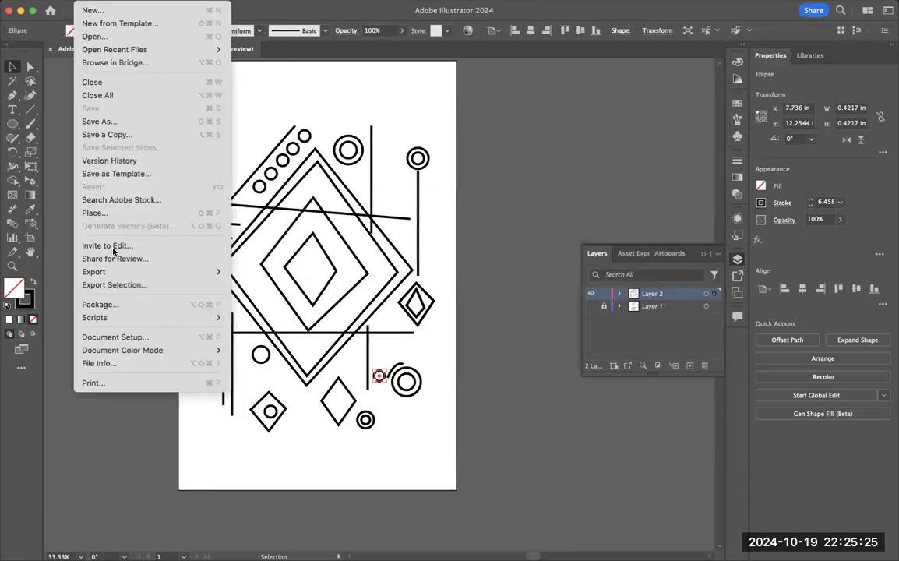
{"action": "mouse_move", "coordinate": [118, 272]}
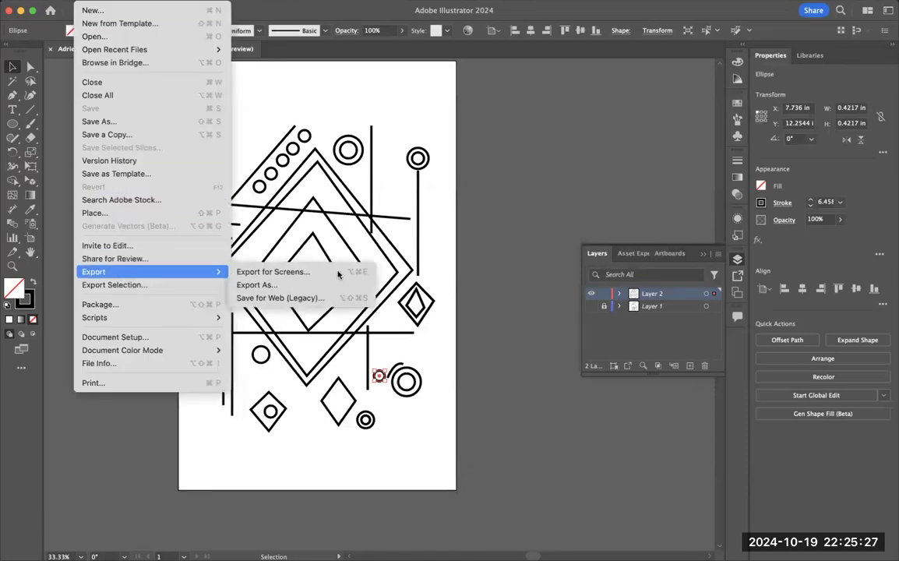
{"action": "left_click", "coordinate": [282, 284]}
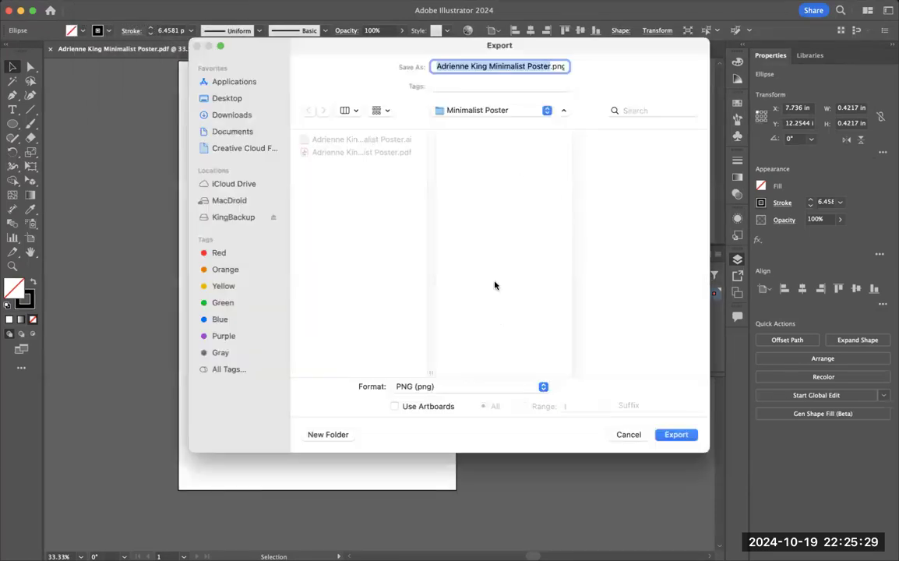
{"action": "left_click", "coordinate": [417, 388]}
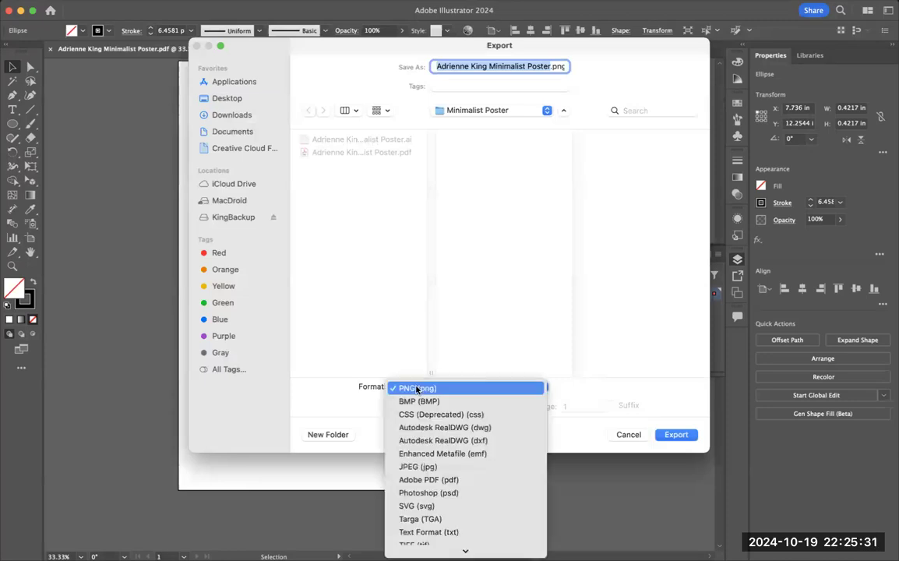
{"action": "left_click", "coordinate": [419, 466]}
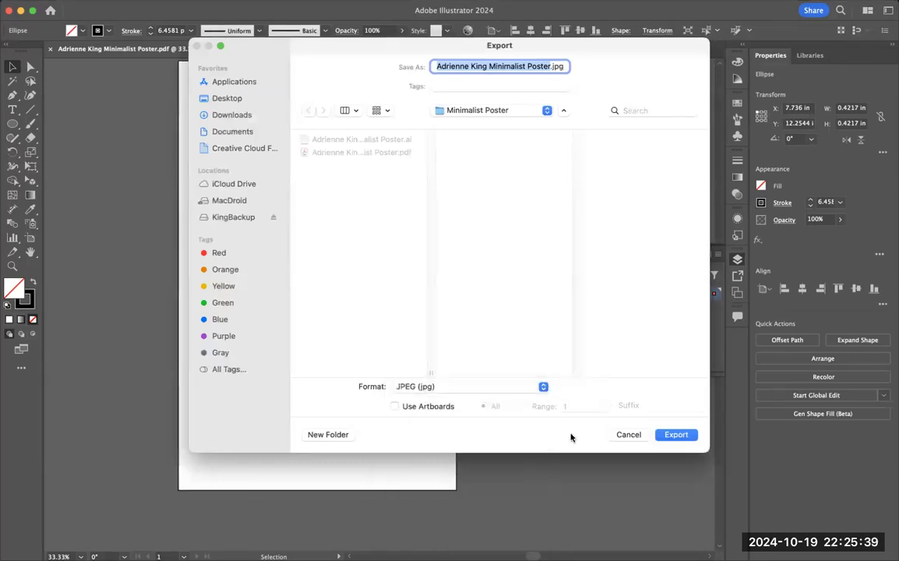
{"action": "left_click", "coordinate": [677, 435]}
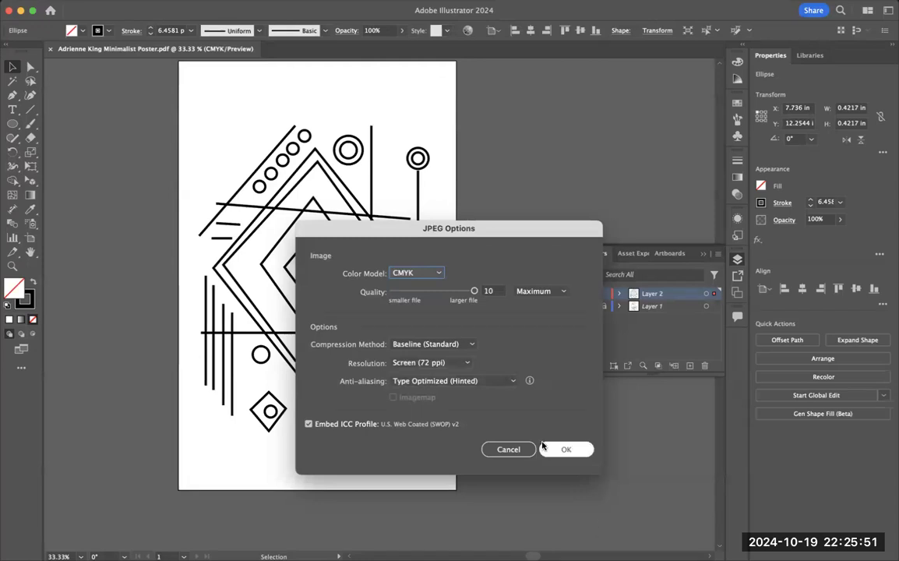
{"action": "left_click", "coordinate": [564, 450]}
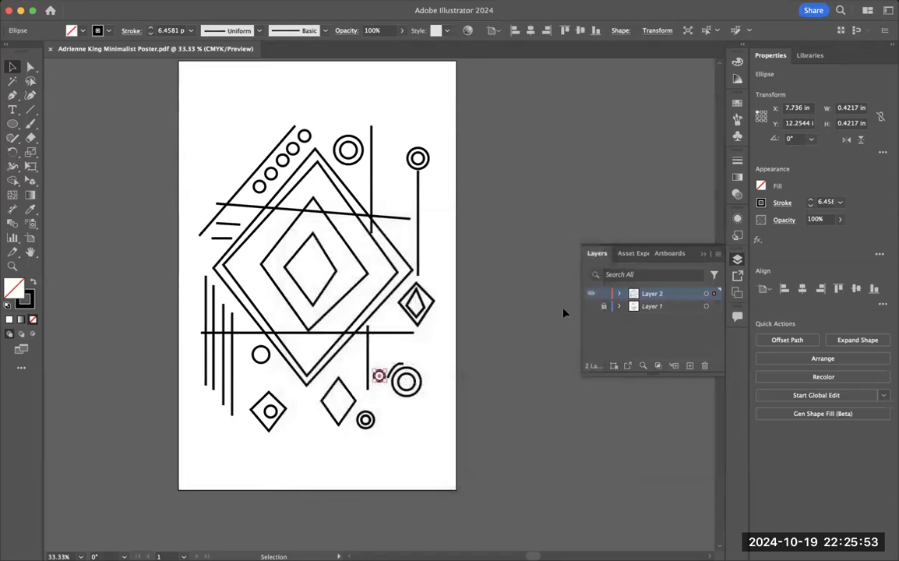
Step: Export the poster as a PNG to the same folder at Medium (150 ppi) resolution with a transparent background
{"action": "left_click", "coordinate": [87, 0]}
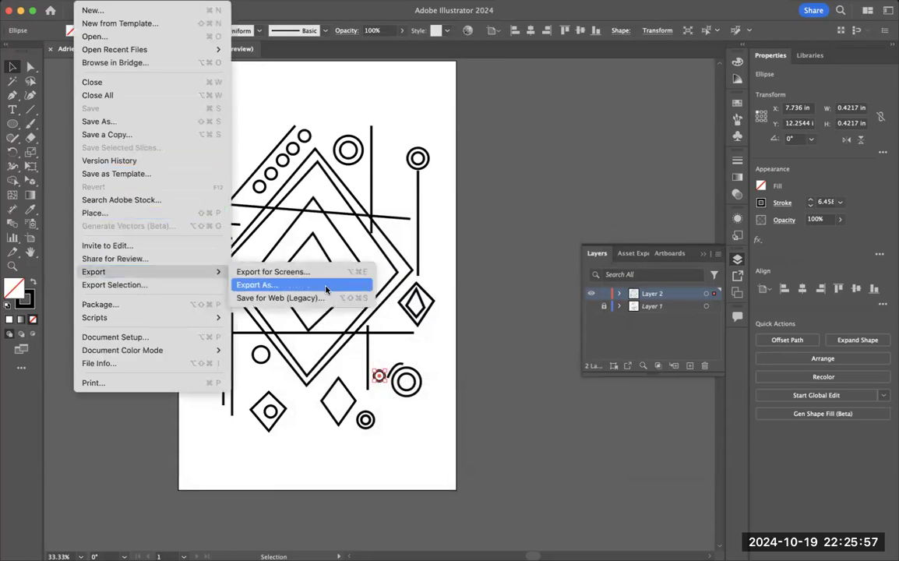
{"action": "left_click", "coordinate": [518, 334]}
{"action": "left_click", "coordinate": [466, 387]}
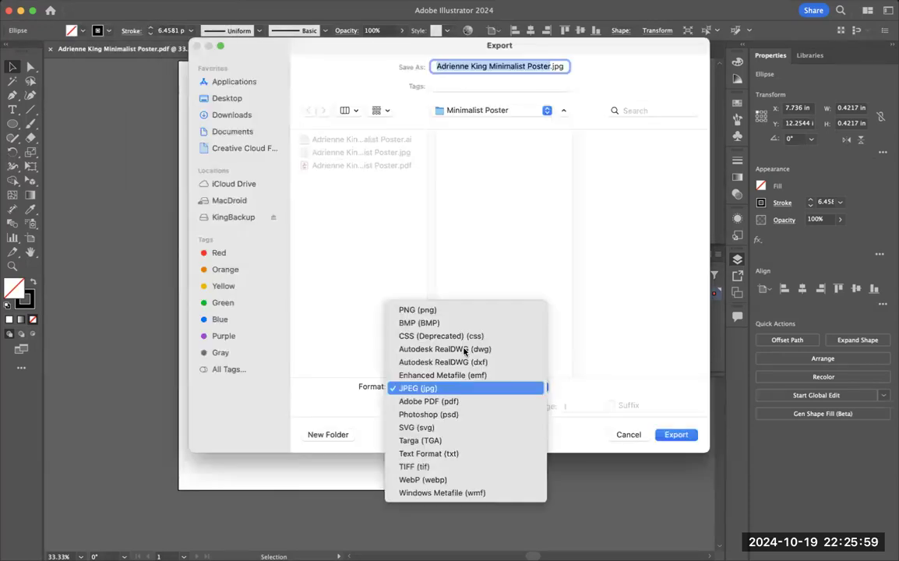
{"action": "left_click", "coordinate": [417, 310]}
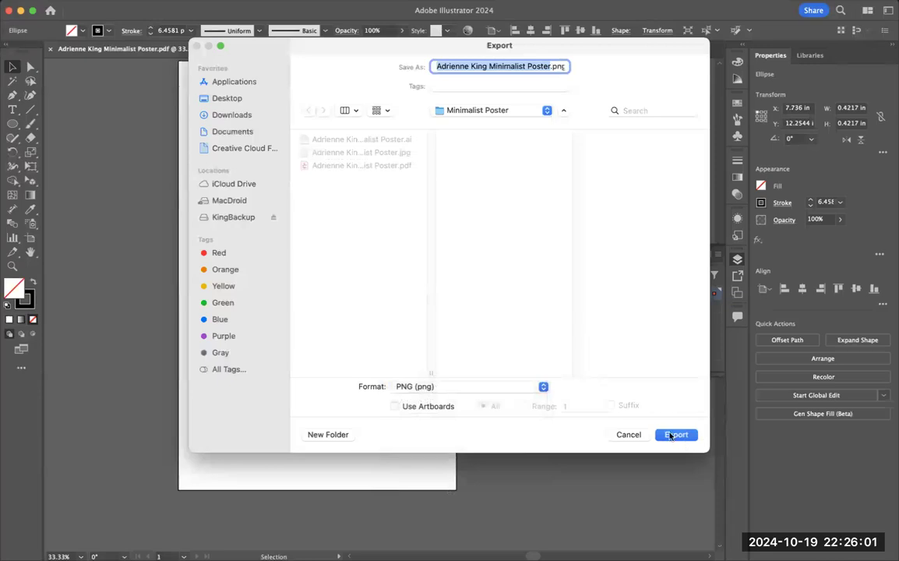
{"action": "left_click", "coordinate": [677, 434]}
{"action": "left_click_drag", "start_coordinate": [496, 239], "coordinate": [456, 80]}
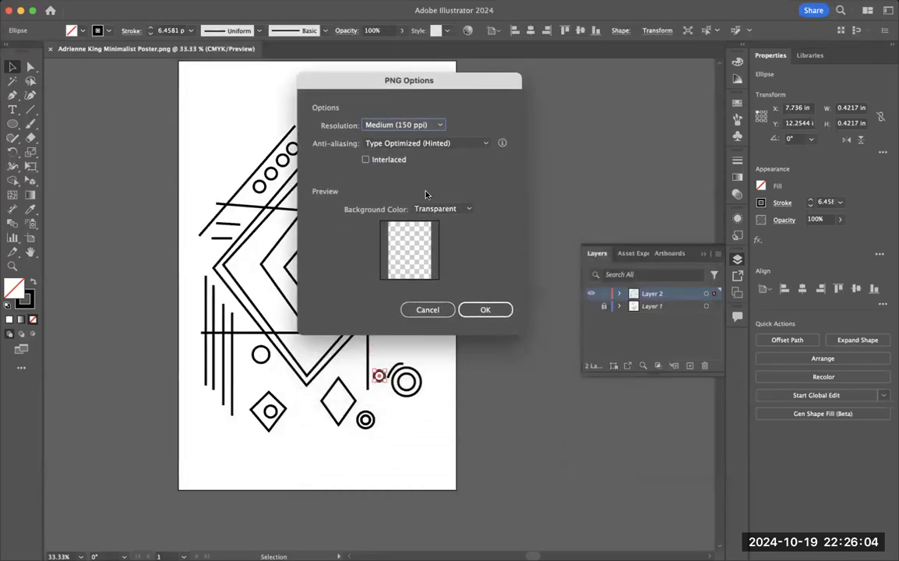
{"action": "left_click", "coordinate": [413, 125]}
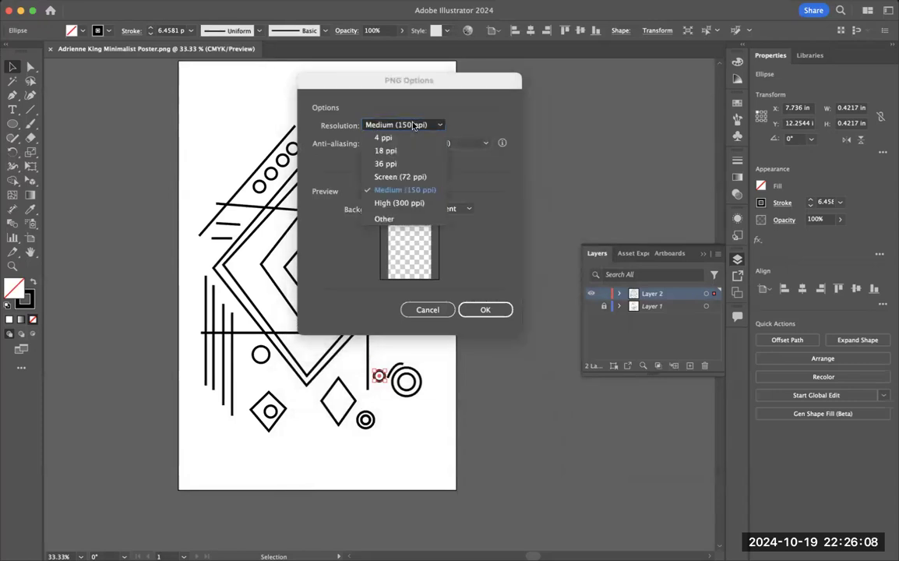
{"action": "left_click", "coordinate": [421, 192]}
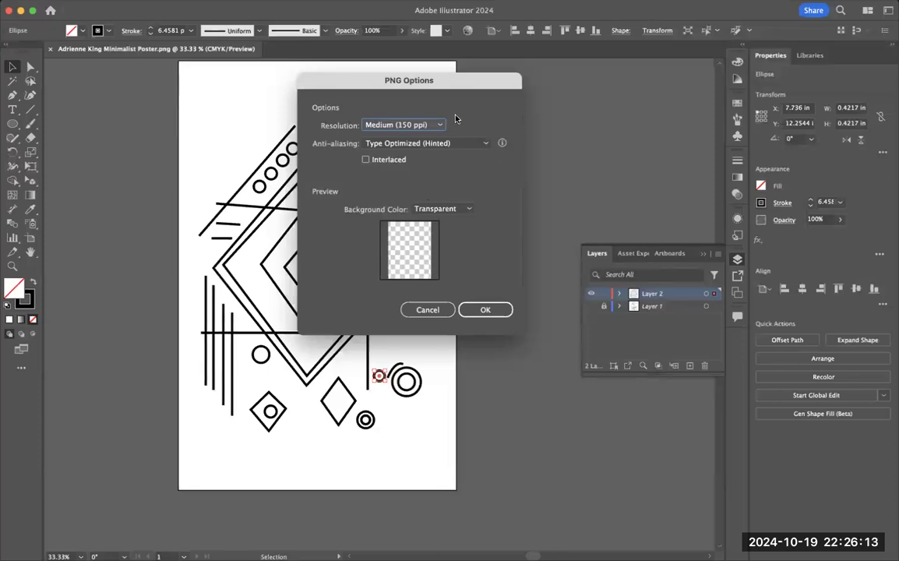
{"action": "left_click", "coordinate": [492, 311]}
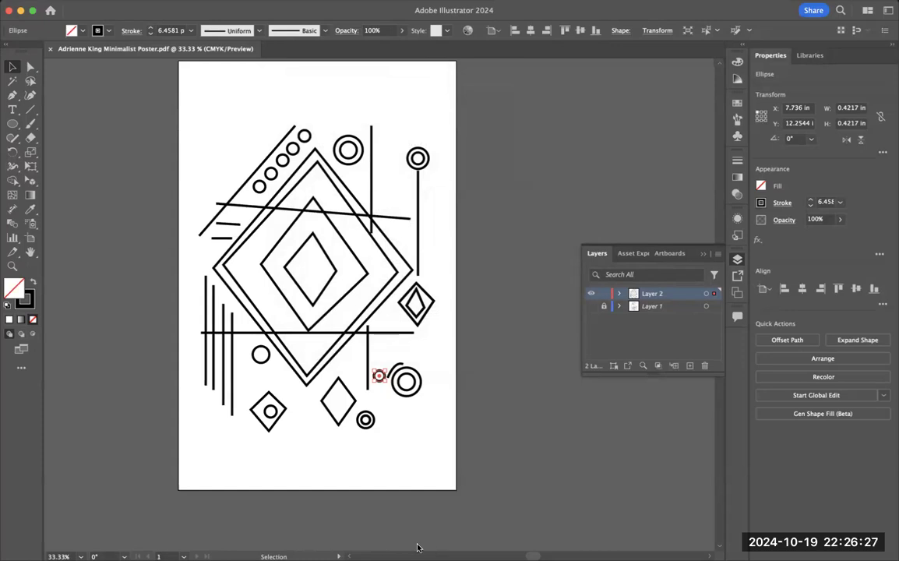
Step: Switch to the "Minimalist Poster - Shapes and Lines" assignment page in the browser and view it as a student
{"action": "key", "text": "super+Tab"}
{"action": "scroll", "coordinate": [624, 417], "scroll_direction": "up", "scroll_amount": 7}
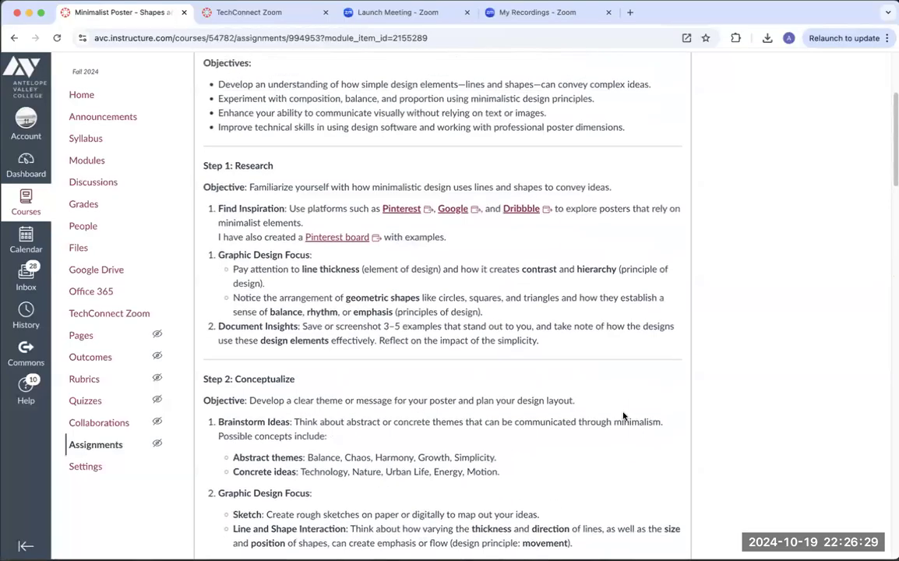
{"action": "scroll", "coordinate": [624, 417], "scroll_direction": "up", "scroll_amount": 3}
{"action": "scroll", "coordinate": [686, 389], "scroll_direction": "down", "scroll_amount": 10}
{"action": "scroll", "coordinate": [682, 430], "scroll_direction": "down", "scroll_amount": 5}
{"action": "scroll", "coordinate": [671, 312], "scroll_direction": "up", "scroll_amount": 15}
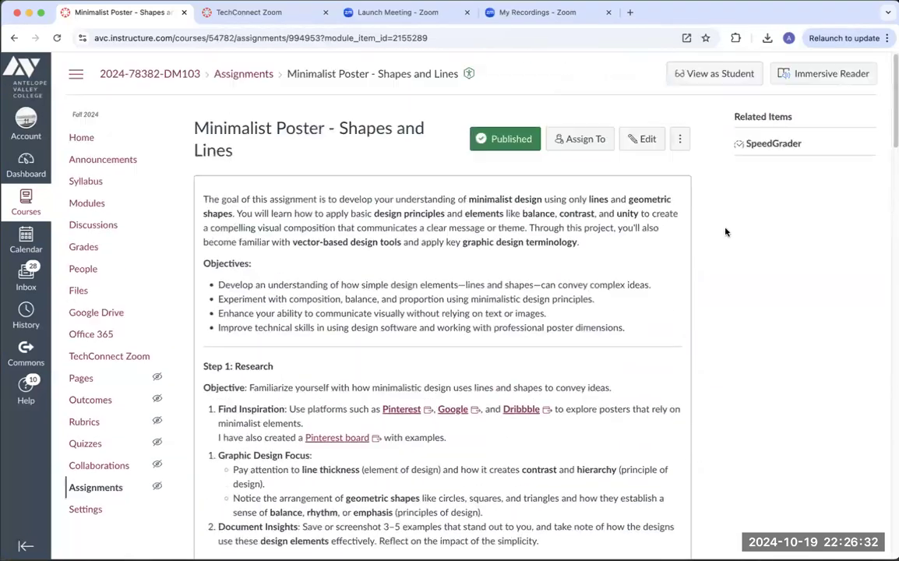
{"action": "left_click", "coordinate": [725, 74]}
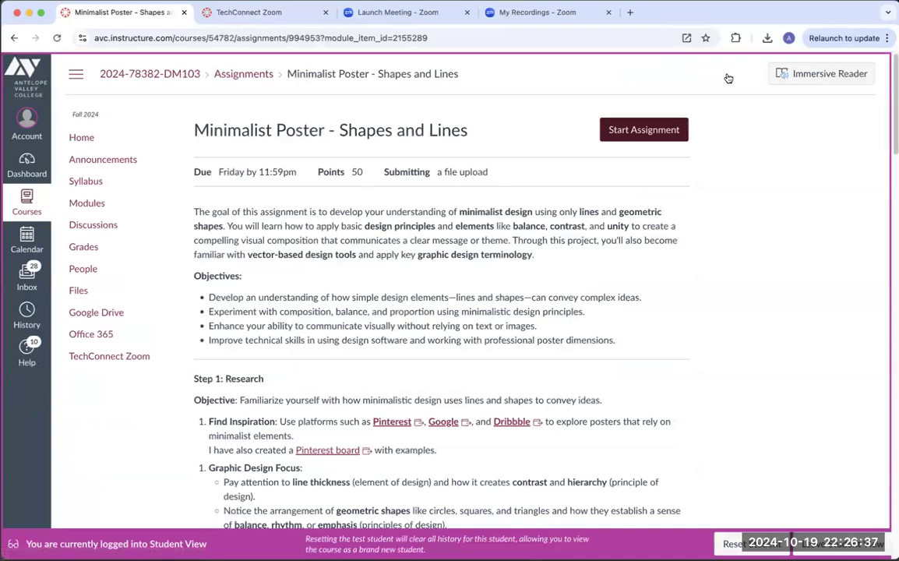
Step: Start the assignment submission and attach the poster's AI file as the first upload
{"action": "scroll", "coordinate": [635, 130], "scroll_direction": "down", "scroll_amount": 4}
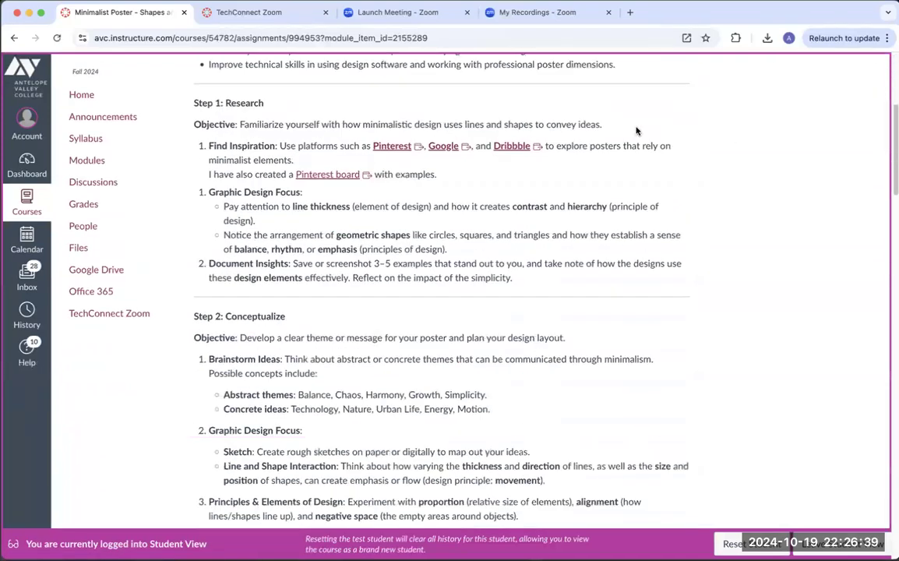
{"action": "scroll", "coordinate": [593, 156], "scroll_direction": "down", "scroll_amount": 15}
{"action": "scroll", "coordinate": [265, 393], "scroll_direction": "down", "scroll_amount": 10}
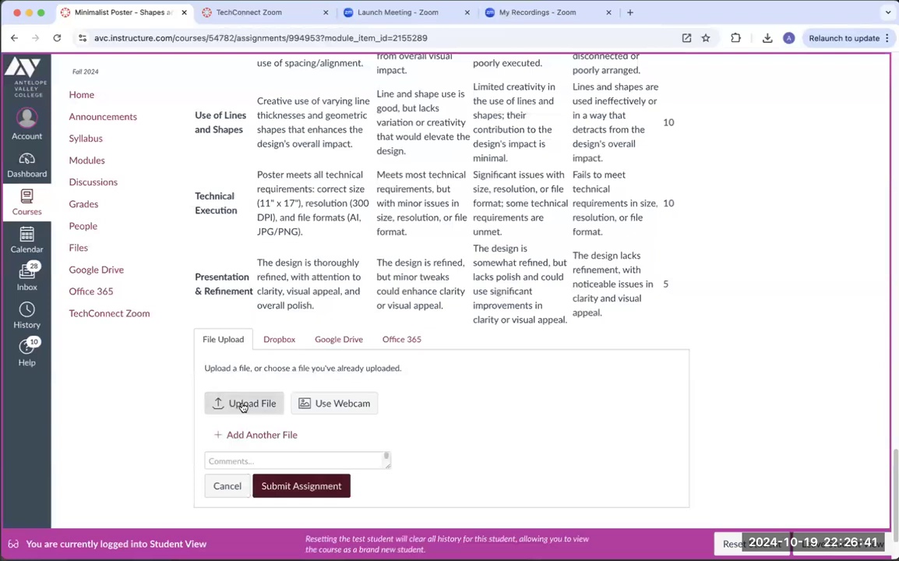
{"action": "left_click", "coordinate": [242, 404]}
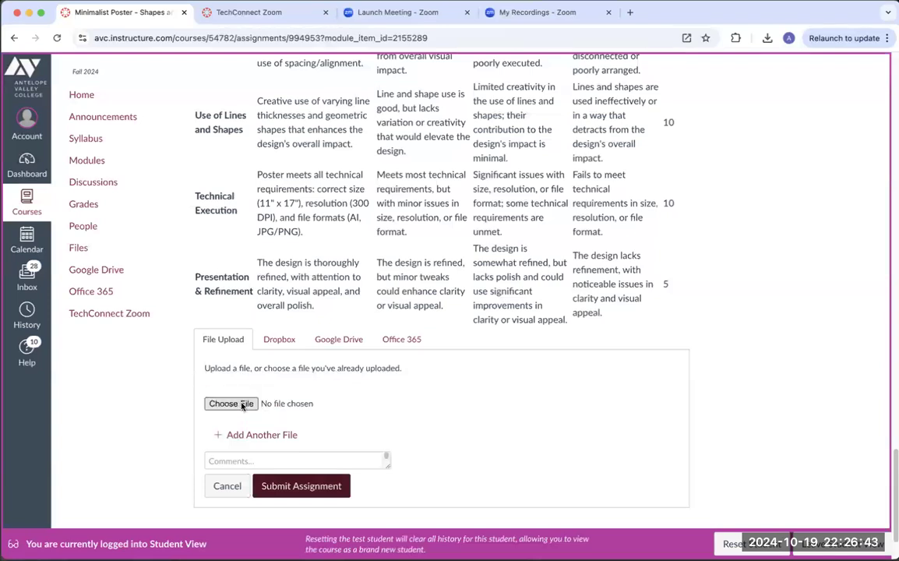
{"action": "left_click", "coordinate": [243, 404]}
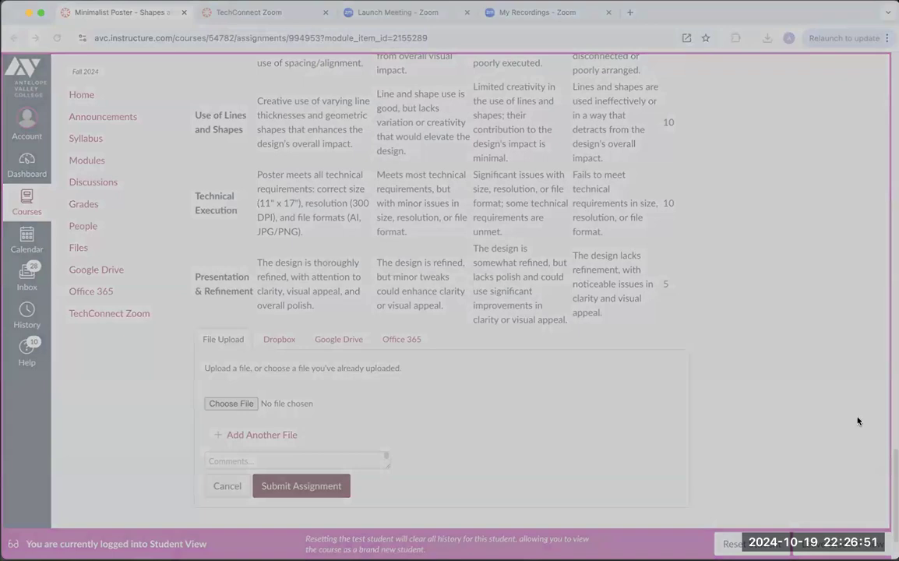
{"action": "left_click", "coordinate": [532, 513]}
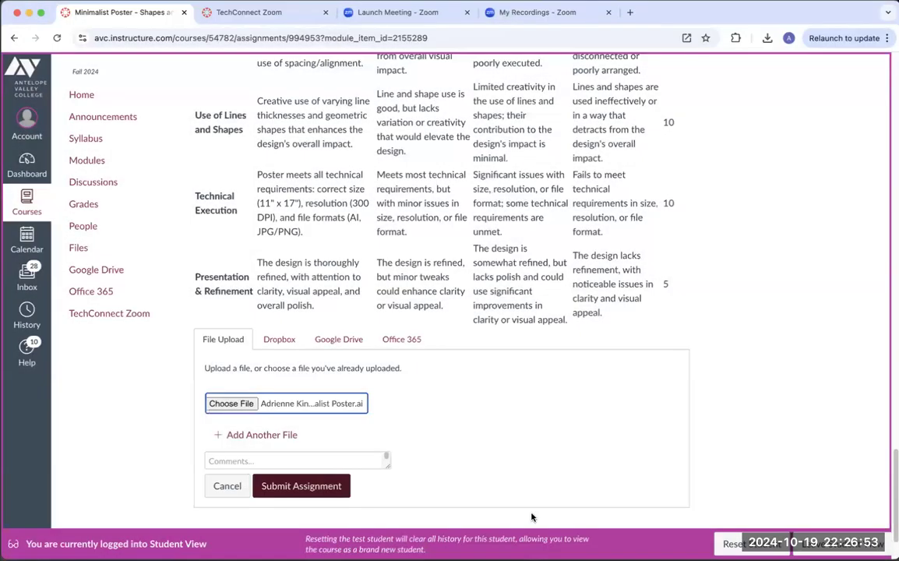
Step: Add the poster's PDF as a second file and submit the assignment
{"action": "left_click", "coordinate": [246, 438]}
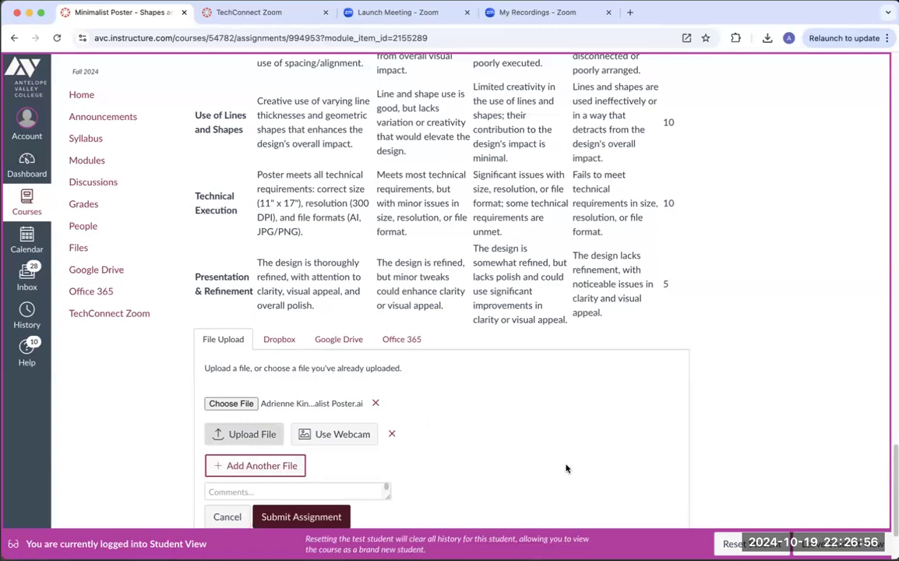
{"action": "left_click", "coordinate": [237, 439]}
{"action": "left_click", "coordinate": [221, 435]}
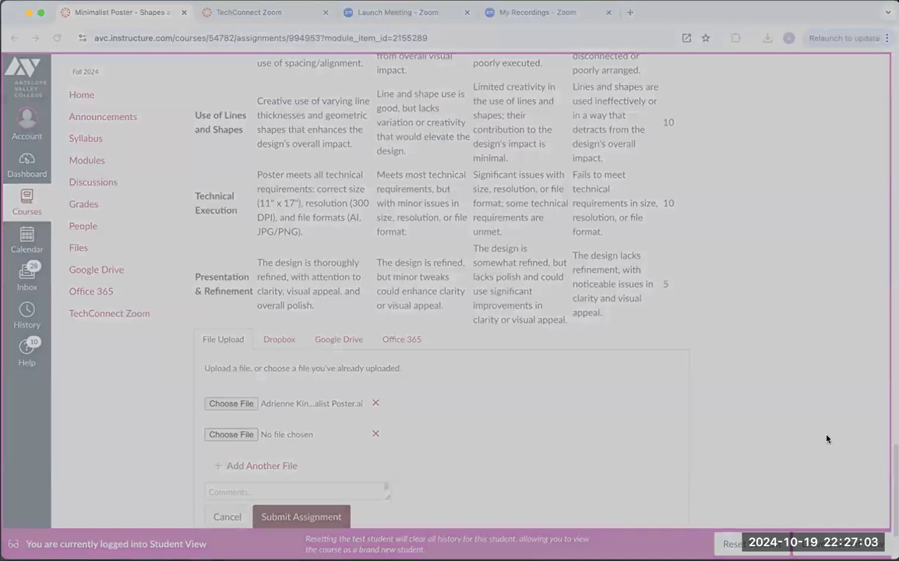
{"action": "key", "text": "Return"}
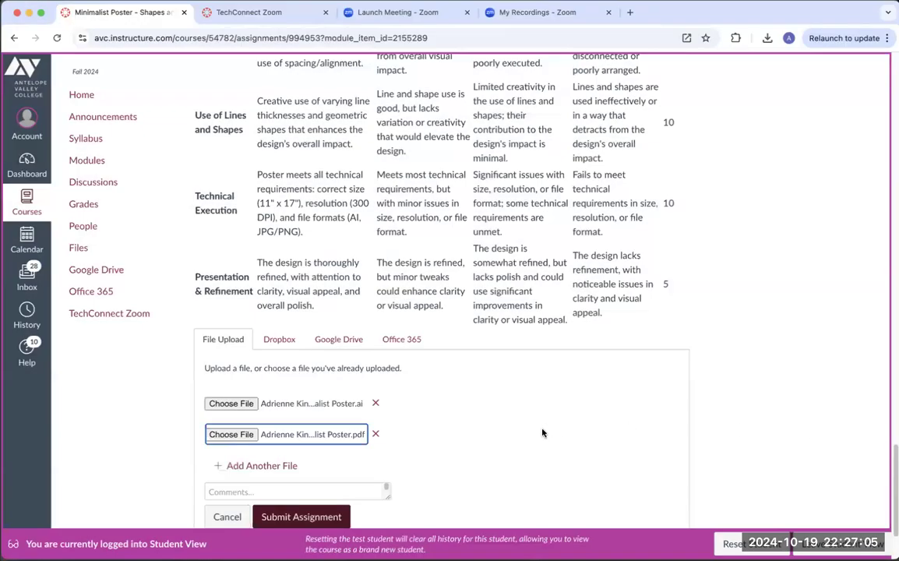
{"action": "scroll", "coordinate": [543, 434], "scroll_direction": "down", "scroll_amount": 3}
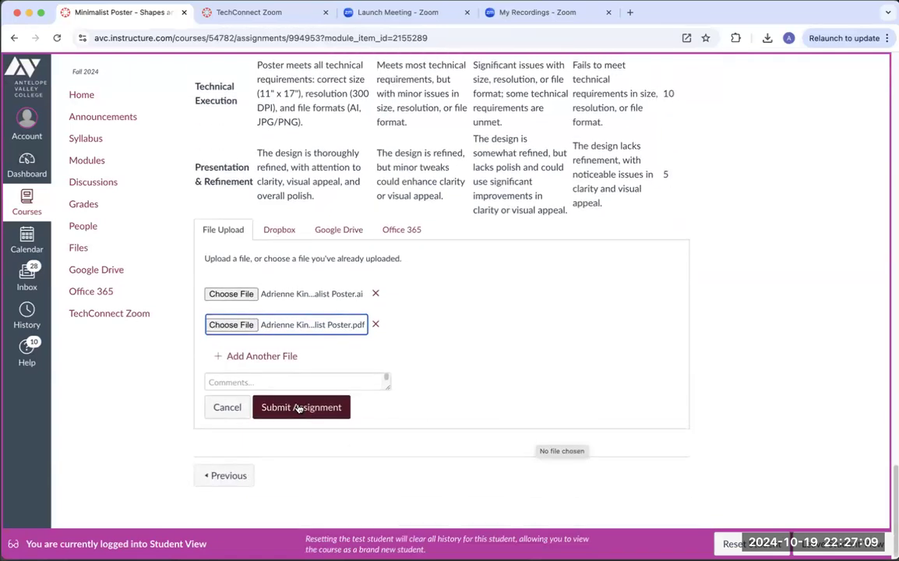
{"action": "left_click", "coordinate": [299, 410]}
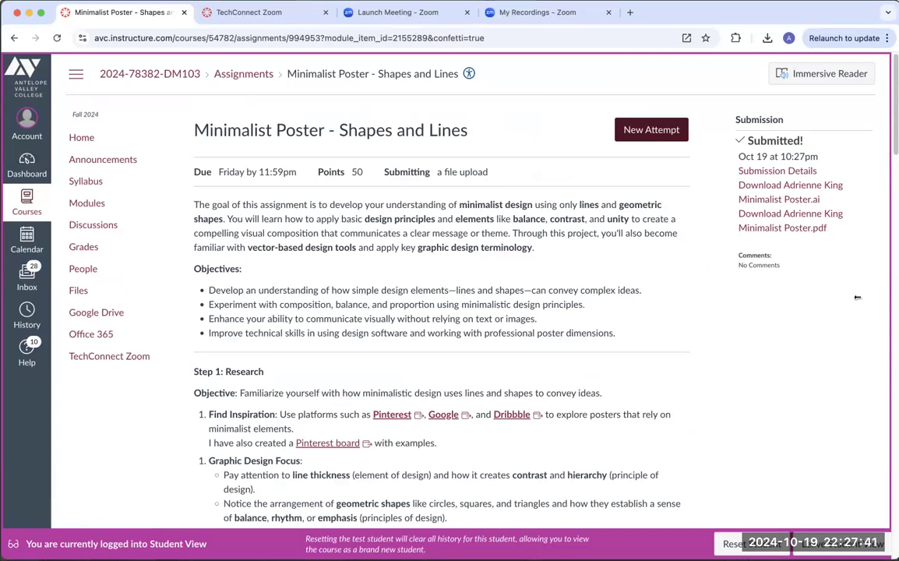
Step: Reset the test student and leave Student View from the course's Modules page
{"action": "left_click", "coordinate": [748, 545]}
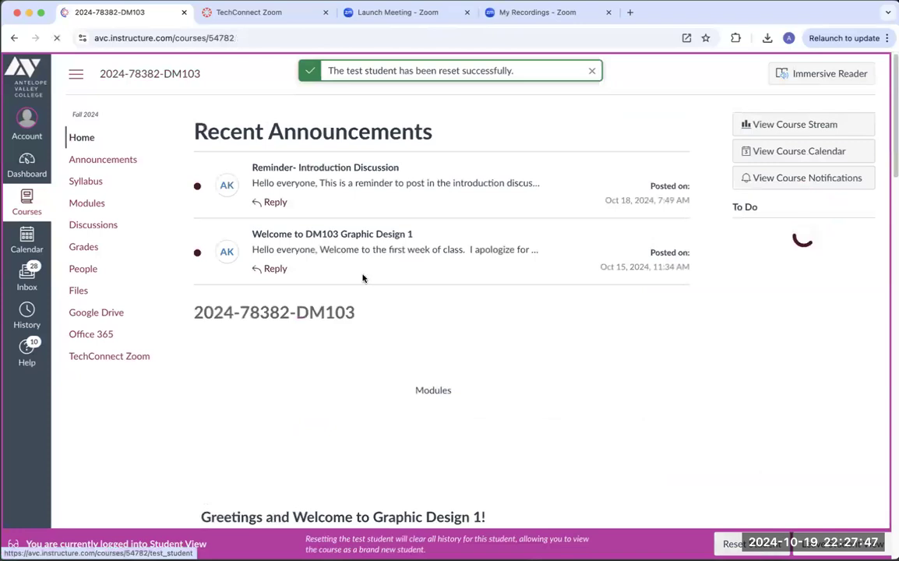
{"action": "left_click", "coordinate": [88, 204]}
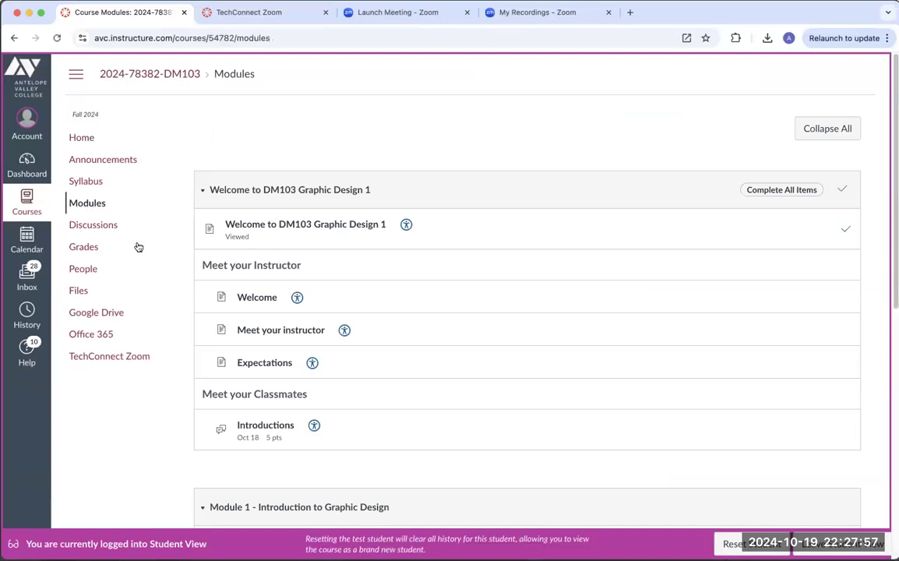
{"action": "scroll", "coordinate": [481, 438], "scroll_direction": "down", "scroll_amount": 1}
{"action": "left_click", "coordinate": [843, 545]}
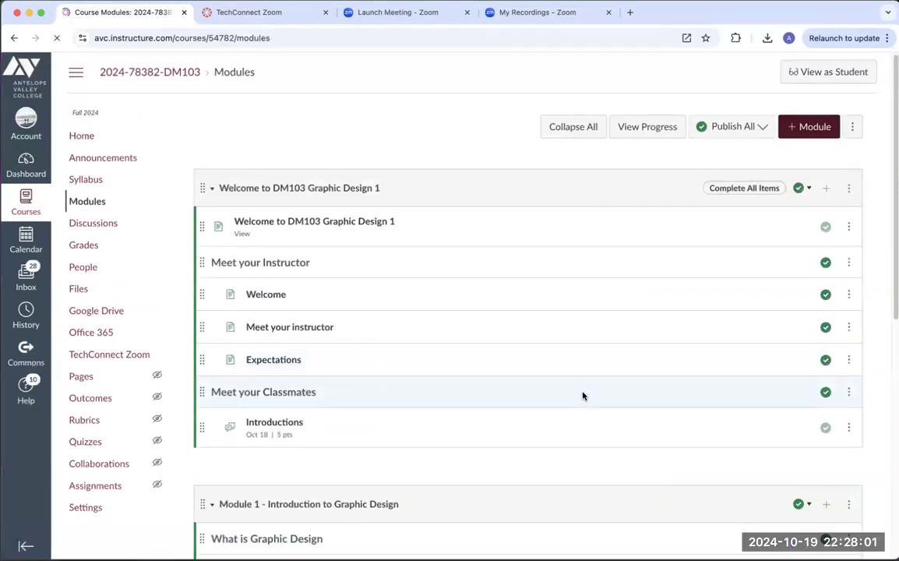
Step: View the "Minimalist Poster - Shapes and Lines" assignment in Module 1 and the instructor contact section on the course home page
{"action": "scroll", "coordinate": [584, 395], "scroll_direction": "down", "scroll_amount": 10}
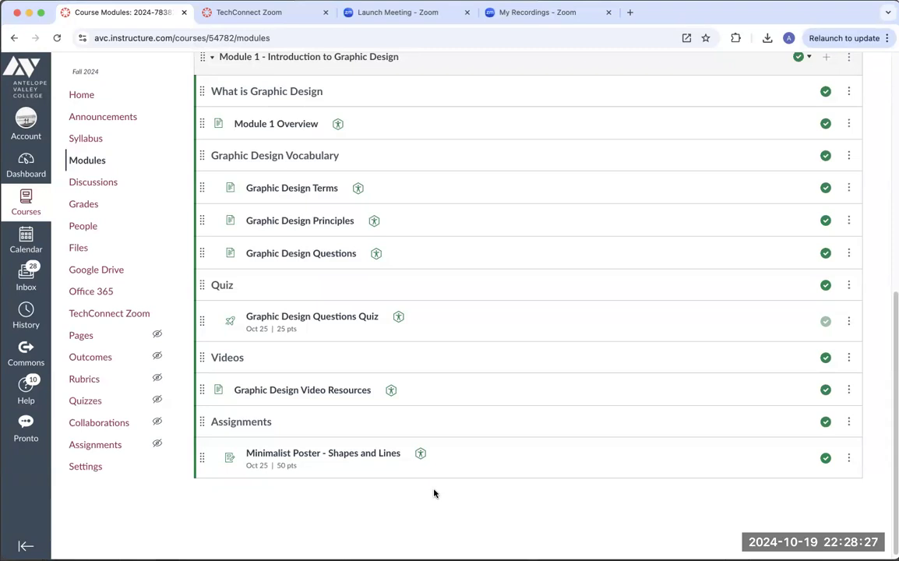
{"action": "left_click", "coordinate": [378, 457]}
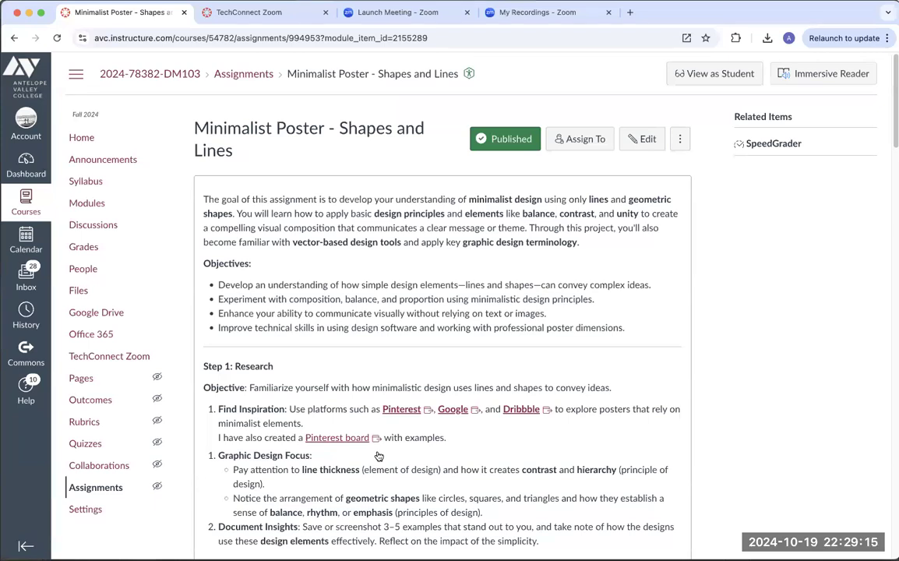
{"action": "left_click", "coordinate": [83, 137]}
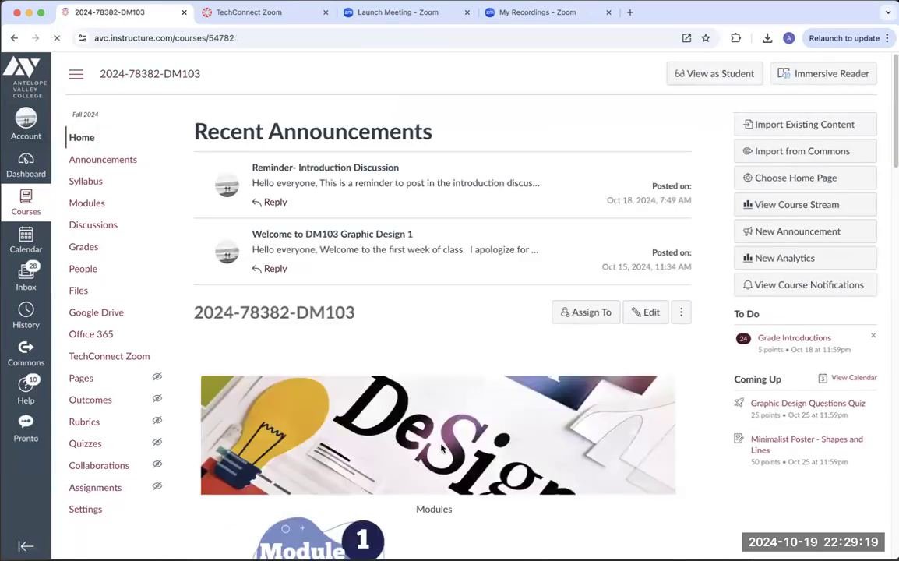
{"action": "scroll", "coordinate": [377, 428], "scroll_direction": "down", "scroll_amount": 6}
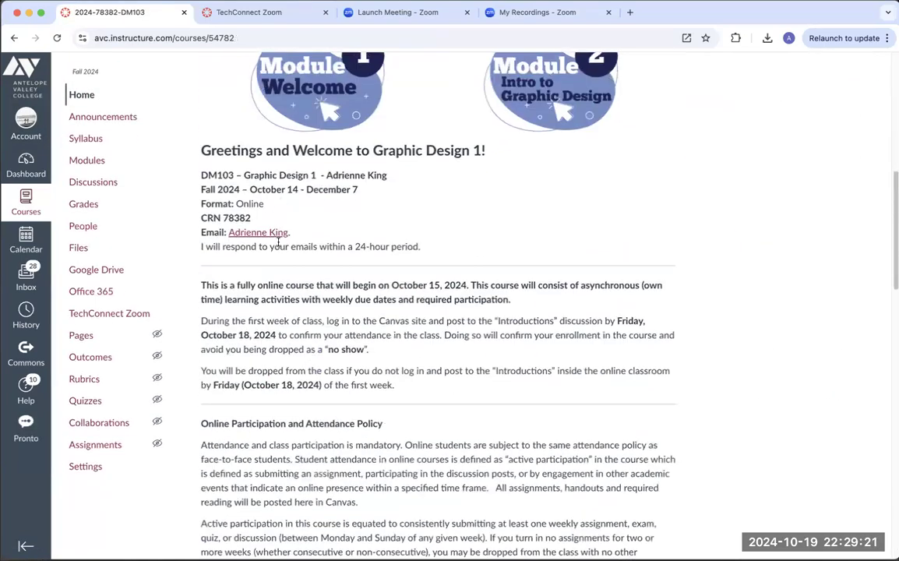